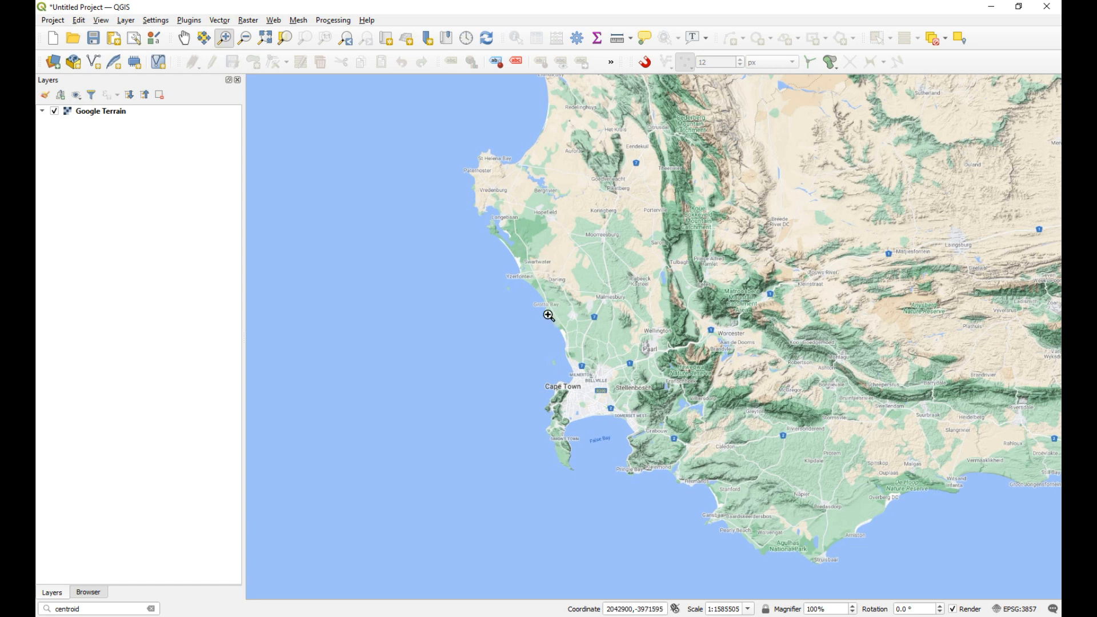
# Step: Frame the map on the area from Cape Town and False Bay to Paarl and Worcester
pyautogui.moveTo(526, 282); pyautogui.dragTo(740, 457)
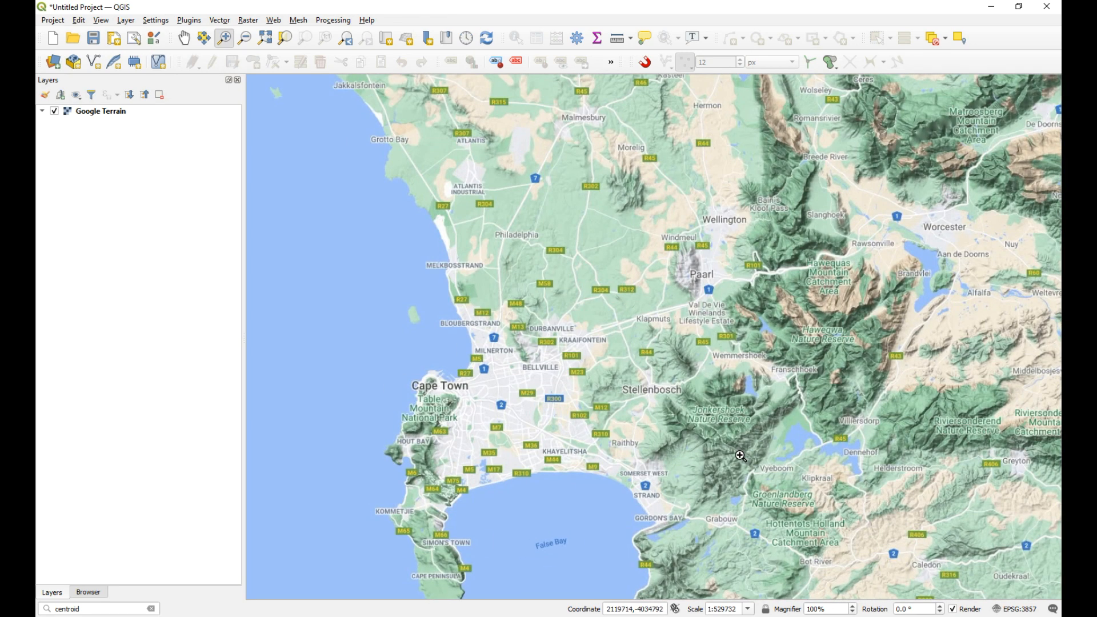
pyautogui.click(184, 39)
pyautogui.moveTo(501, 199); pyautogui.dragTo(457, 204)
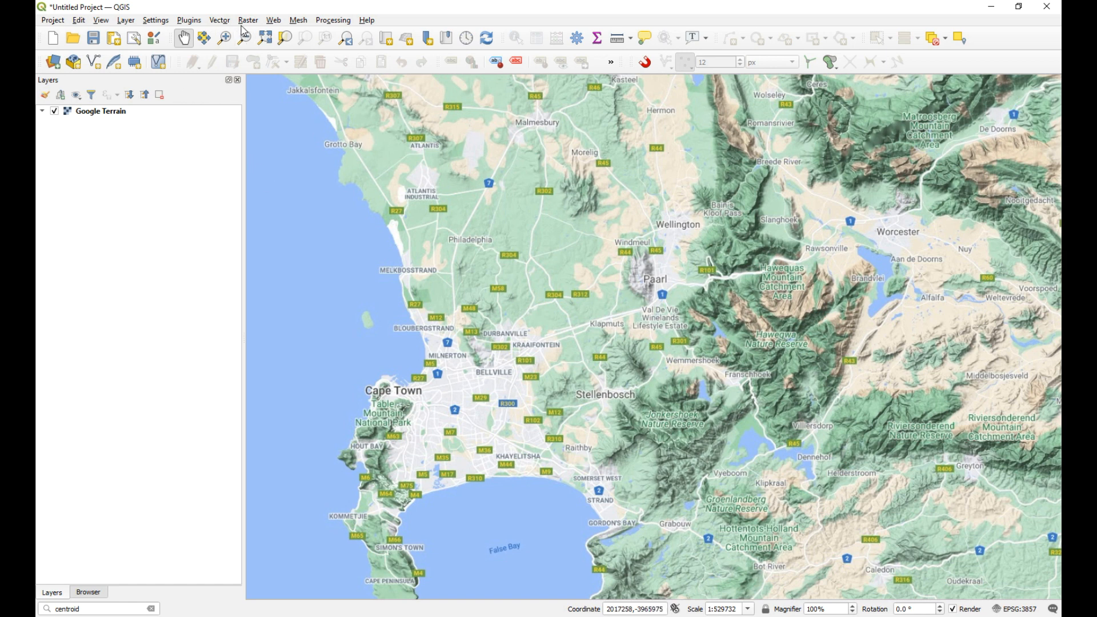
# Step: Review the grid type options offered by the Create Grid tool, without running it
pyautogui.click(220, 20)
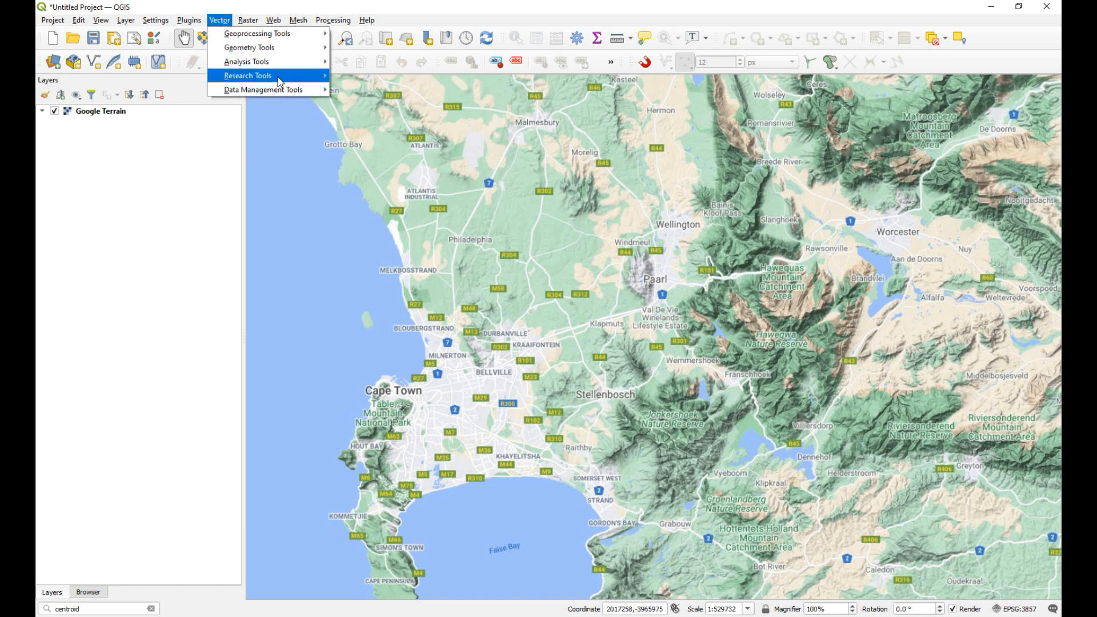
pyautogui.moveTo(282, 76)
pyautogui.click(365, 75)
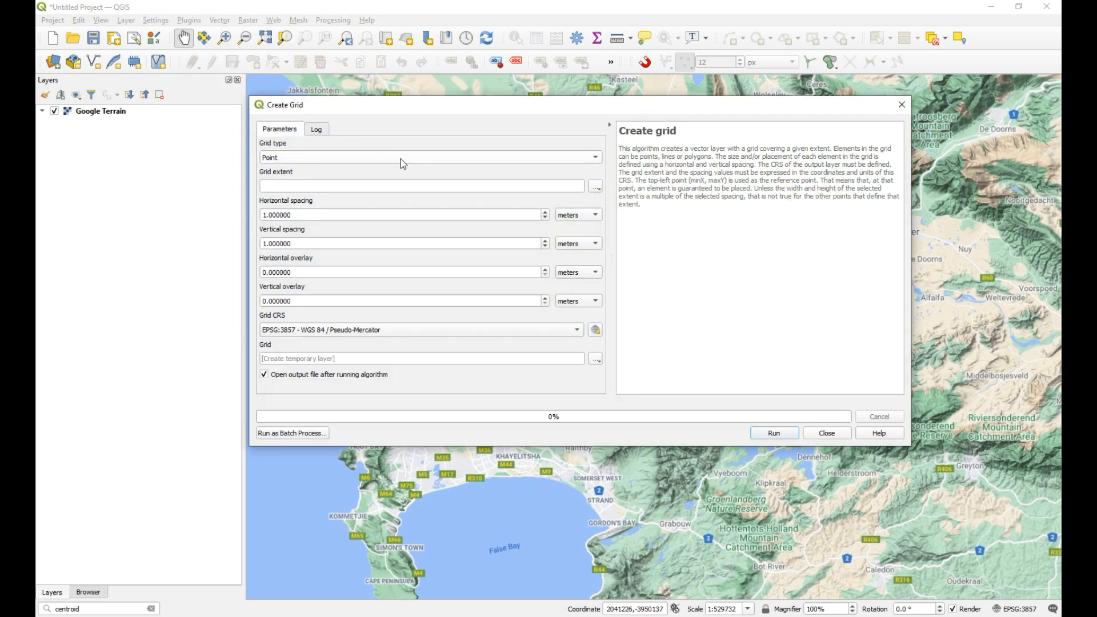
pyautogui.click(367, 159)
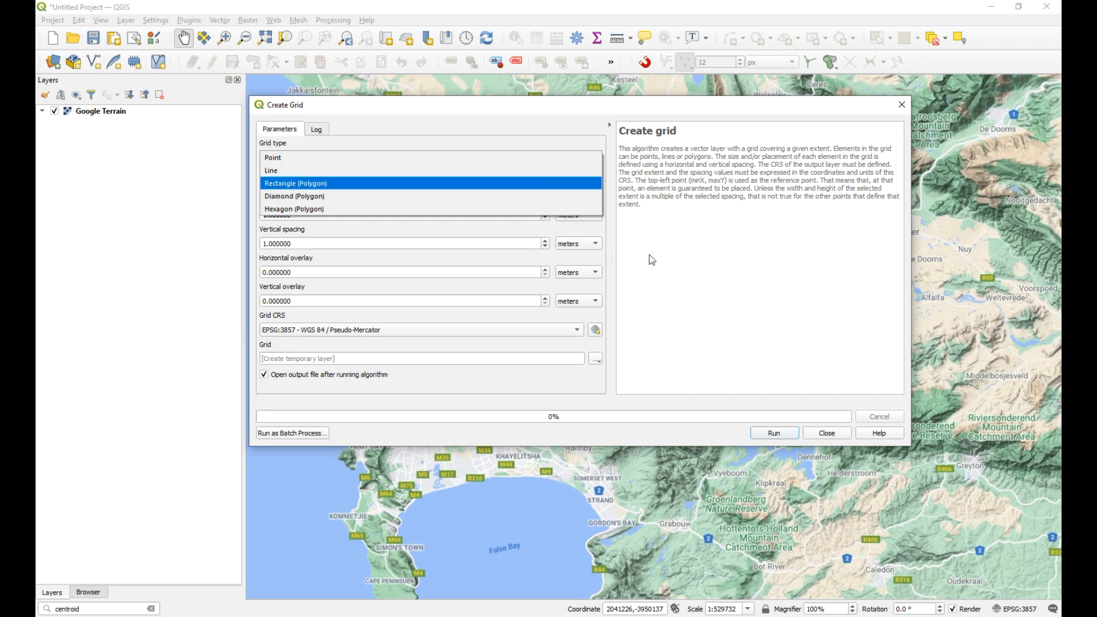
pyautogui.click(825, 433)
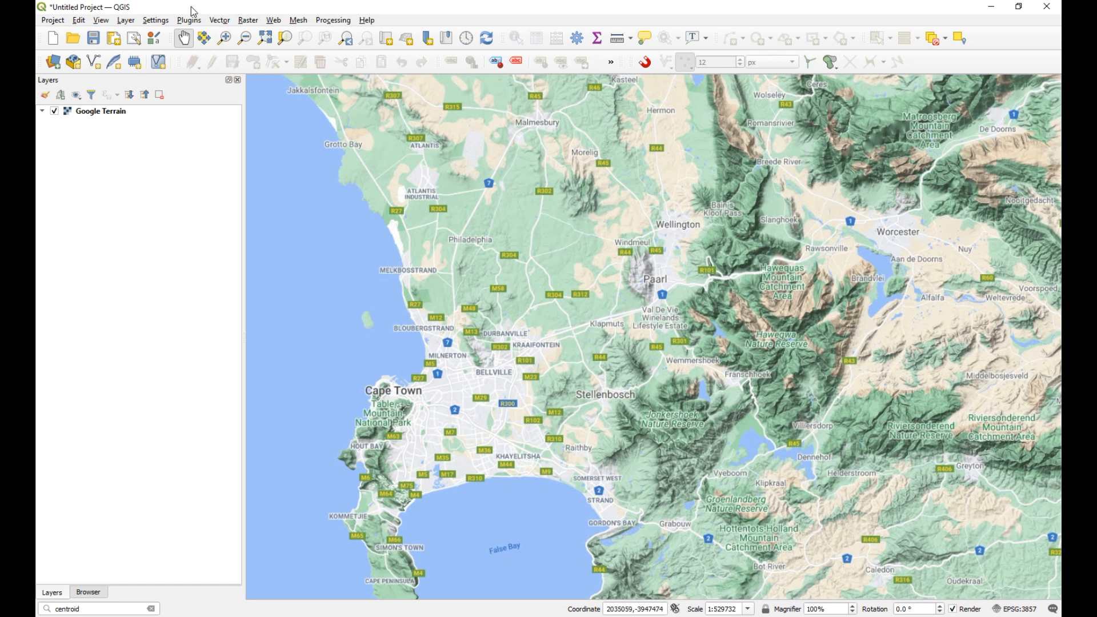
# Step: Check the Create Grid spacing units under the EPSG:3857 project CRS, without creating a grid
pyautogui.click(220, 21)
pyautogui.moveTo(258, 80)
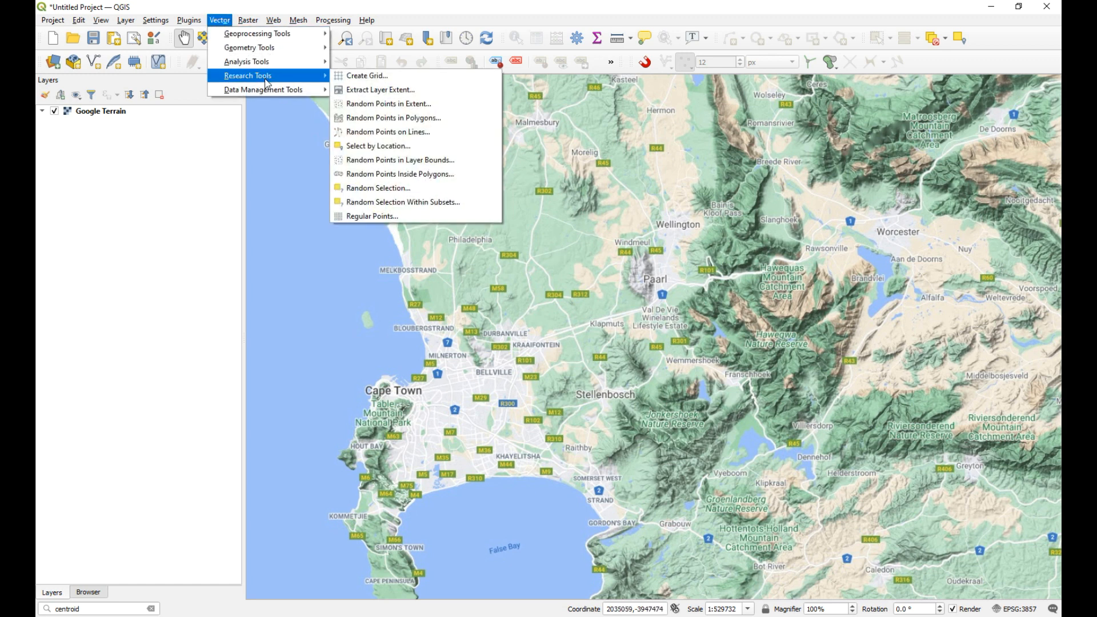
pyautogui.click(384, 82)
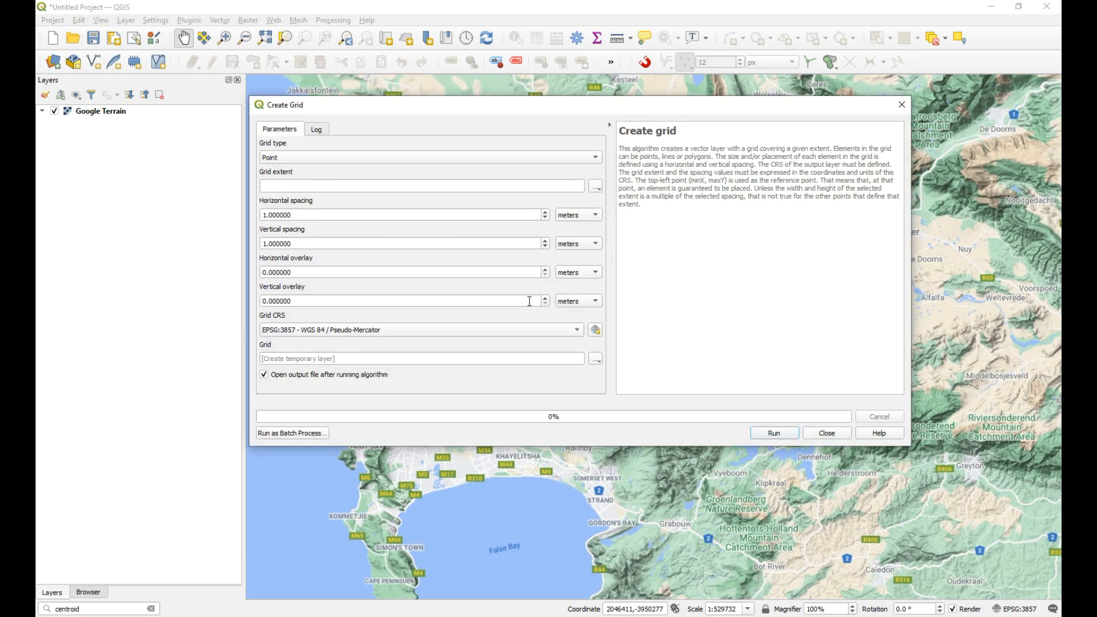
pyautogui.click(902, 105)
# Step: Switch the project coordinate reference system to WGS 84 (EPSG:4326)
pyautogui.click(1014, 608)
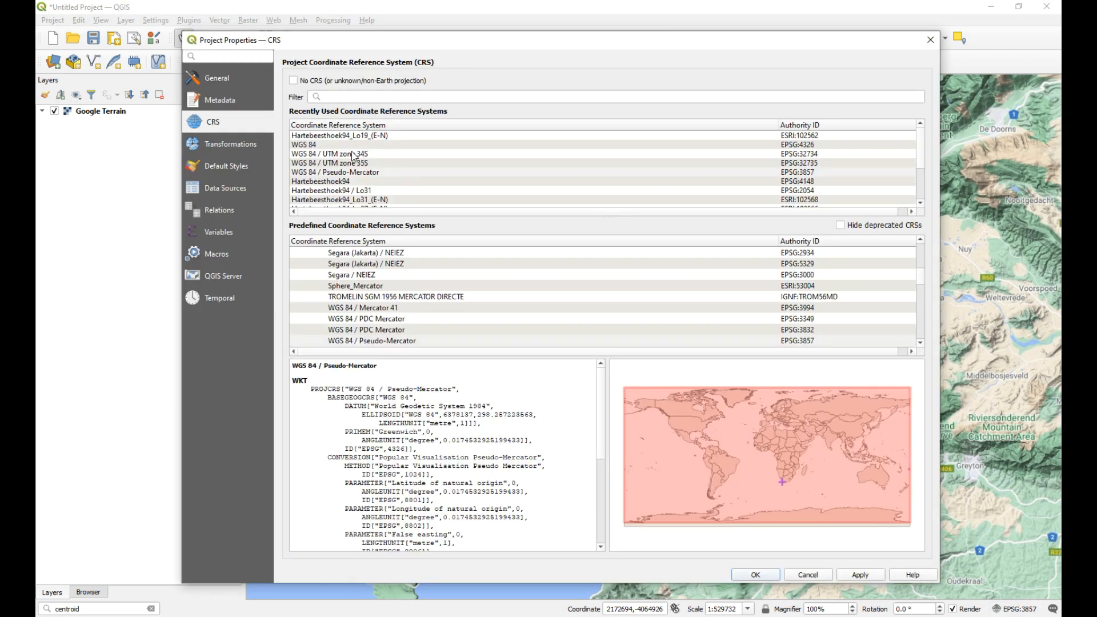
pyautogui.click(320, 144)
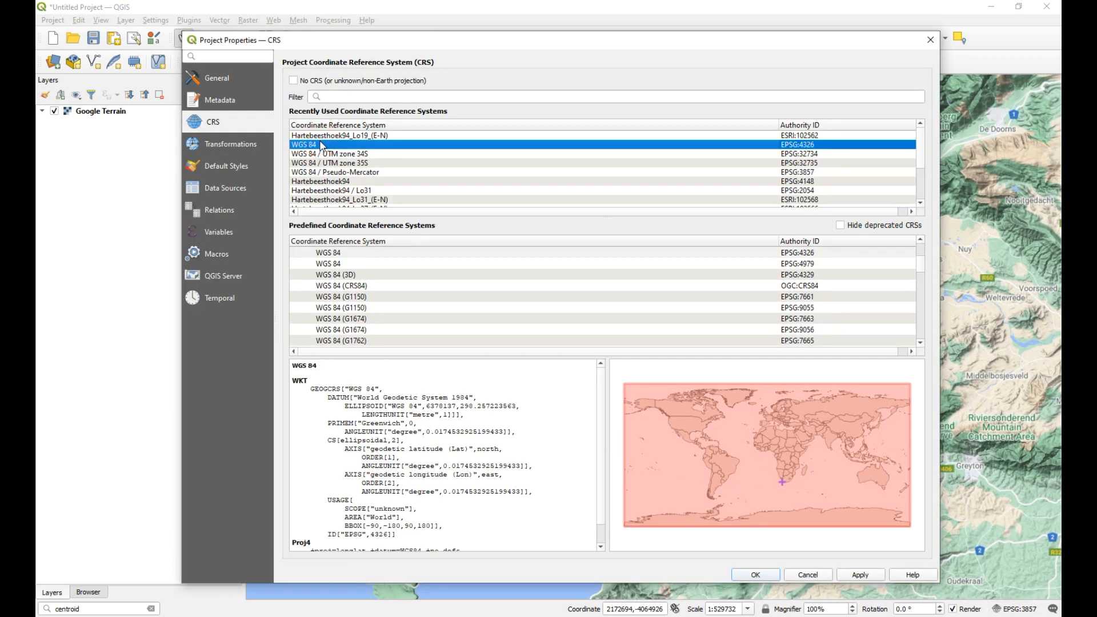
pyautogui.click(772, 574)
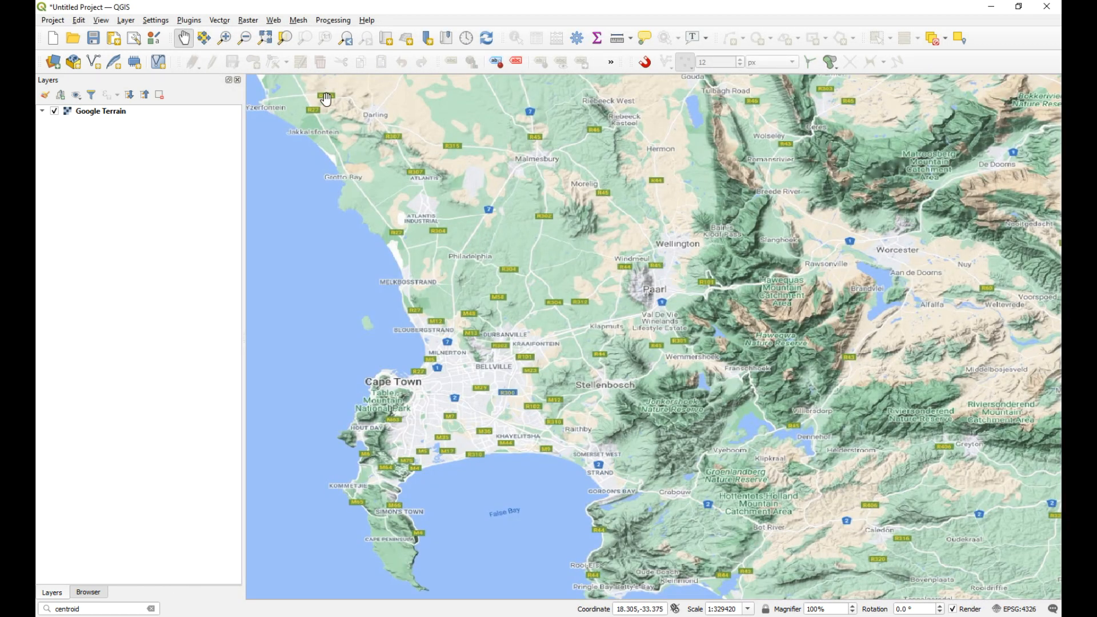
# Step: Examine the Create Grid spacing and overlay units under WGS 84, and close the tool without running it
pyautogui.click(219, 21)
pyautogui.moveTo(265, 74)
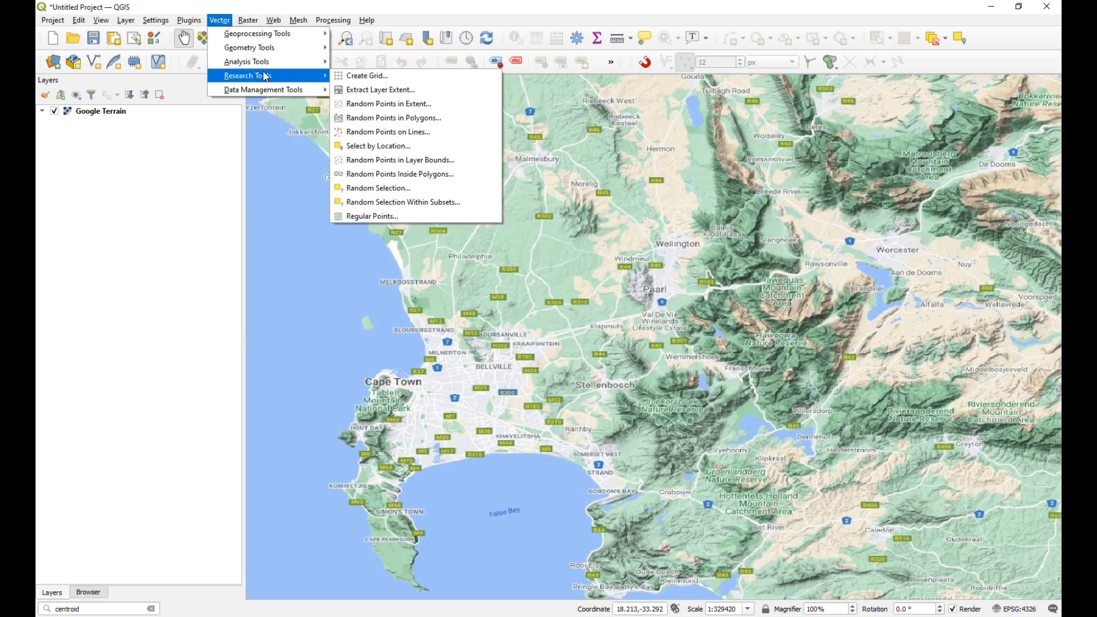
pyautogui.click(364, 76)
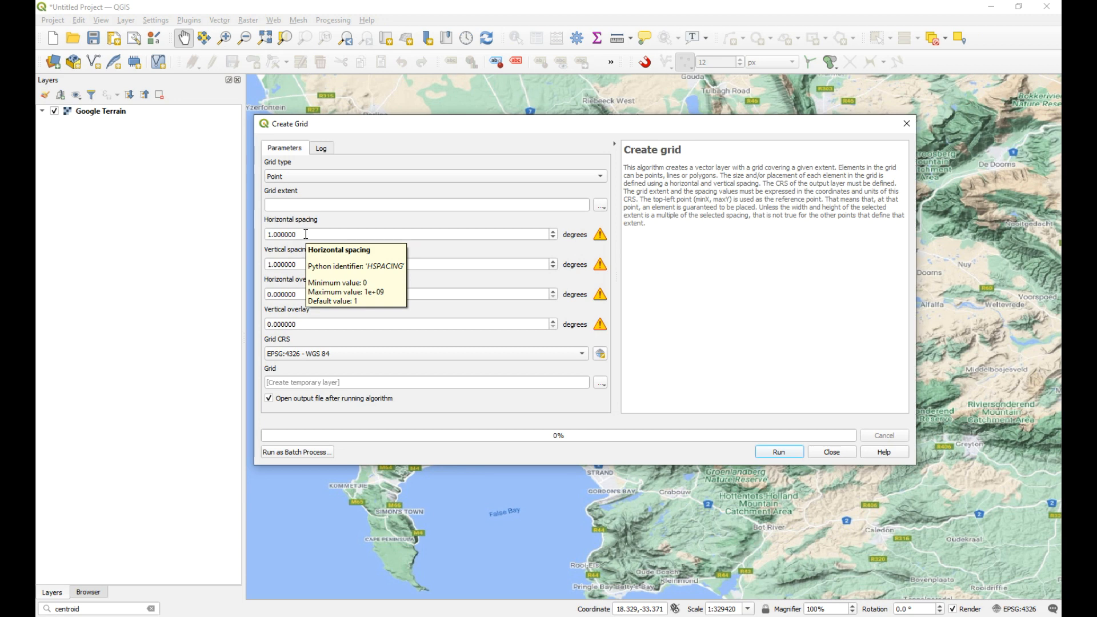
pyautogui.click(832, 452)
# Step: Set the project coordinate reference system to Hartebeesthoek94_Lo19_(E-N) (ESRI:102562)
pyautogui.click(1019, 611)
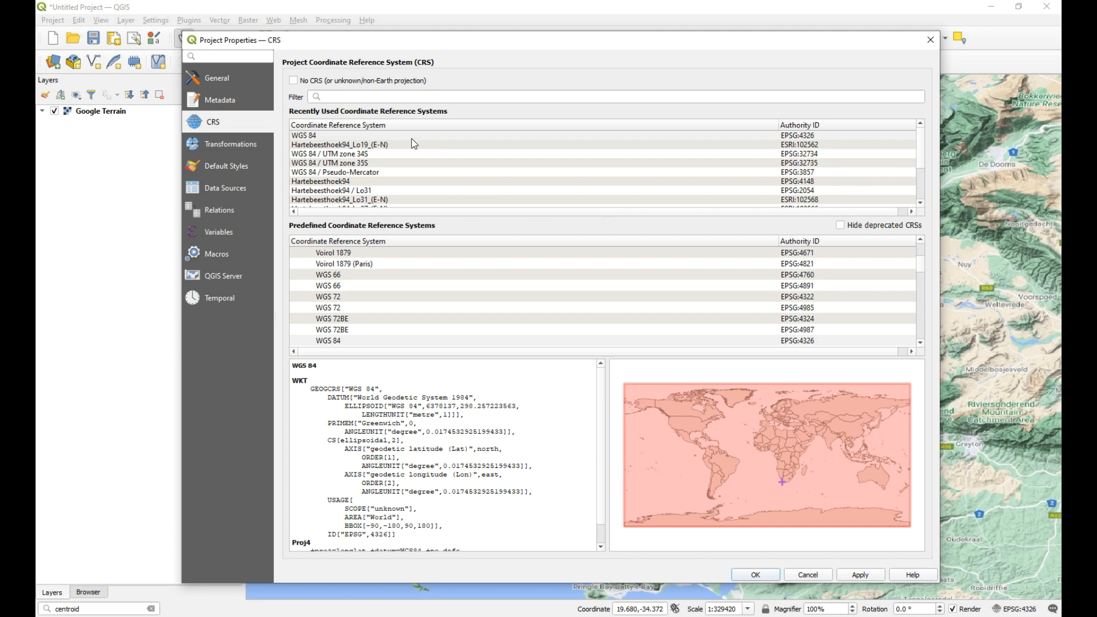
pyautogui.click(389, 146)
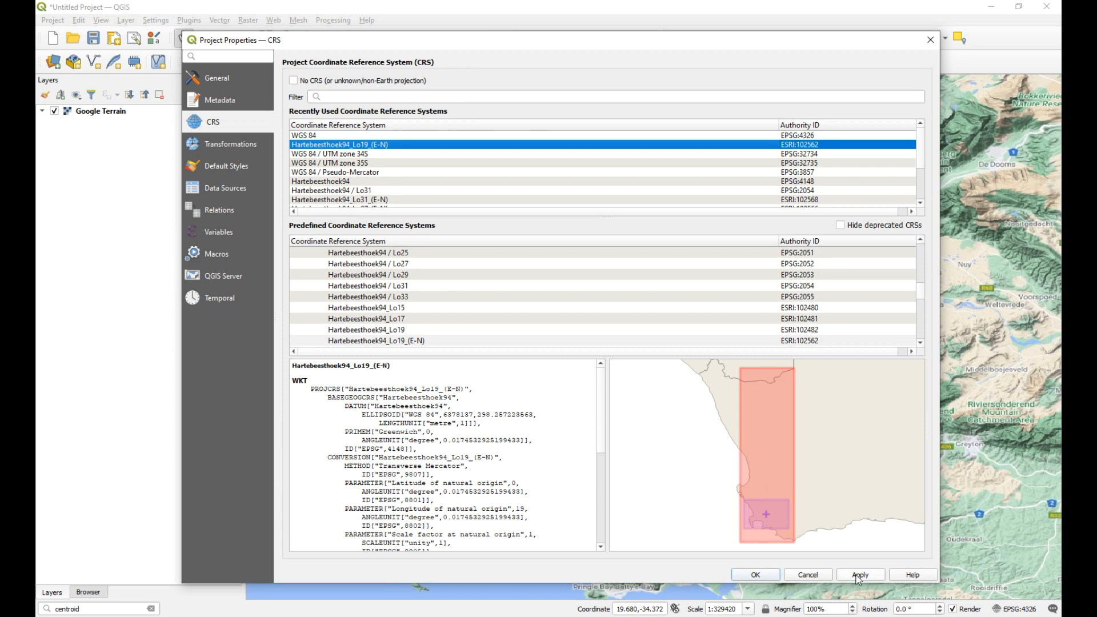
pyautogui.click(769, 575)
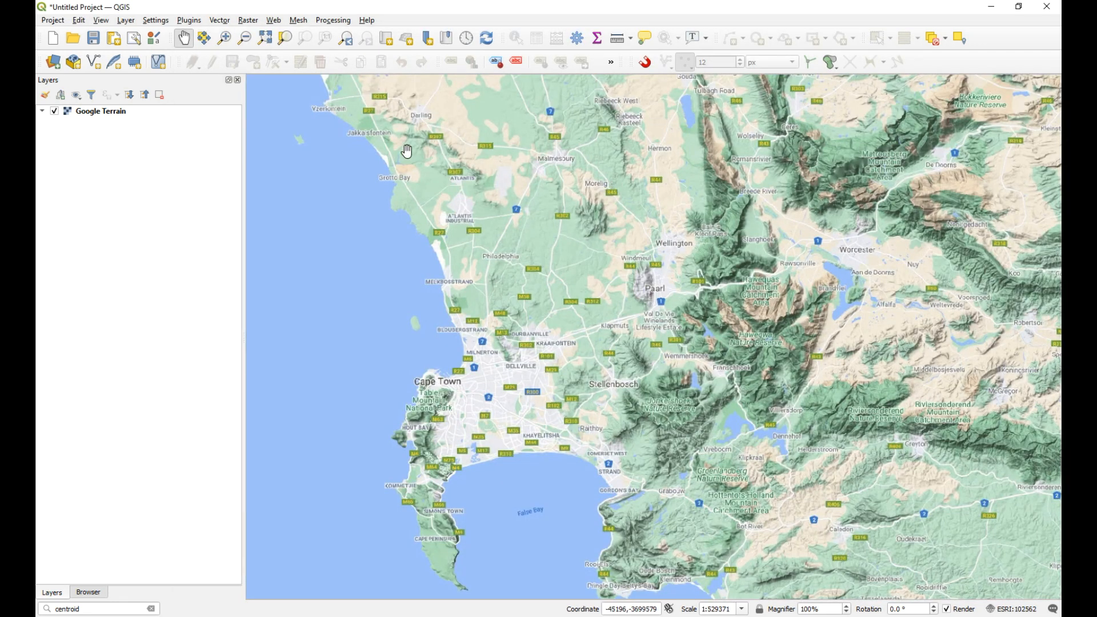
# Step: Set up a new grid of type Hexagon (Polygon) that uses the map canvas extent
pyautogui.click(597, 374)
pyautogui.moveTo(597, 374); pyautogui.dragTo(581, 377)
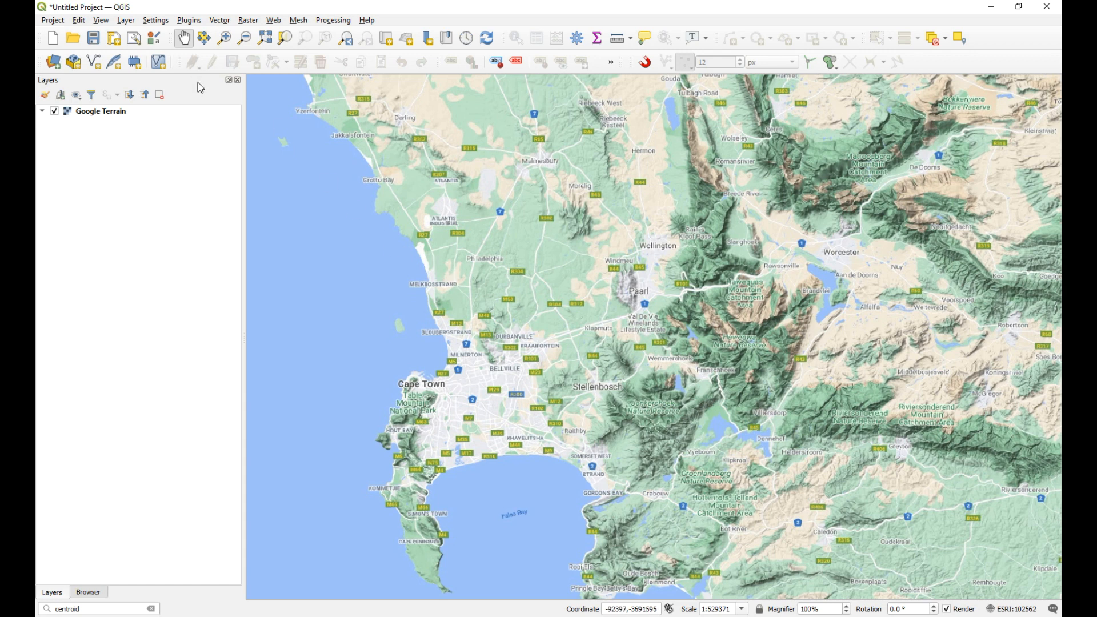
pyautogui.click(221, 20)
pyautogui.moveTo(260, 75)
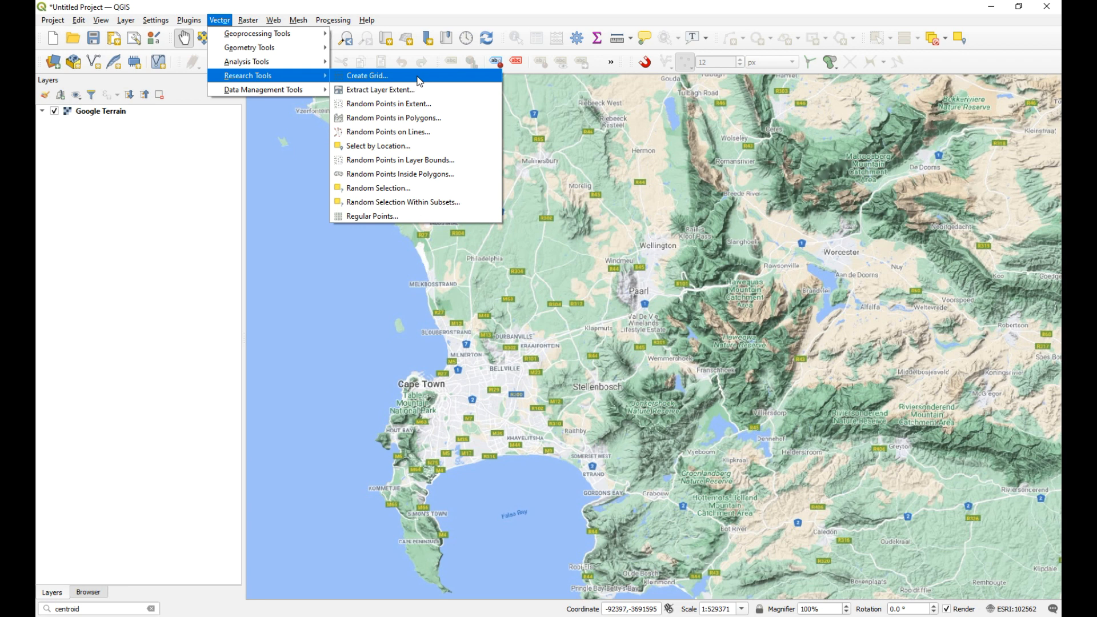
pyautogui.click(407, 76)
pyautogui.click(569, 177)
pyautogui.click(382, 229)
pyautogui.click(368, 204)
pyautogui.click(601, 205)
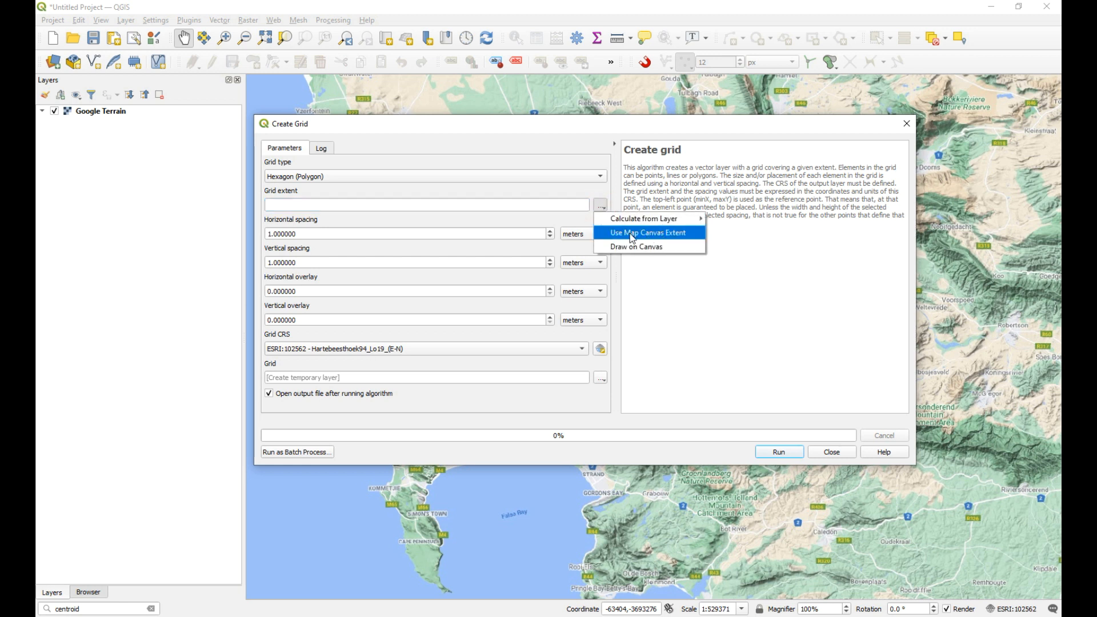
pyautogui.click(632, 234)
# Step: Set both the horizontal and vertical grid spacing to 10000 meters
pyautogui.moveTo(320, 238); pyautogui.dragTo(232, 236)
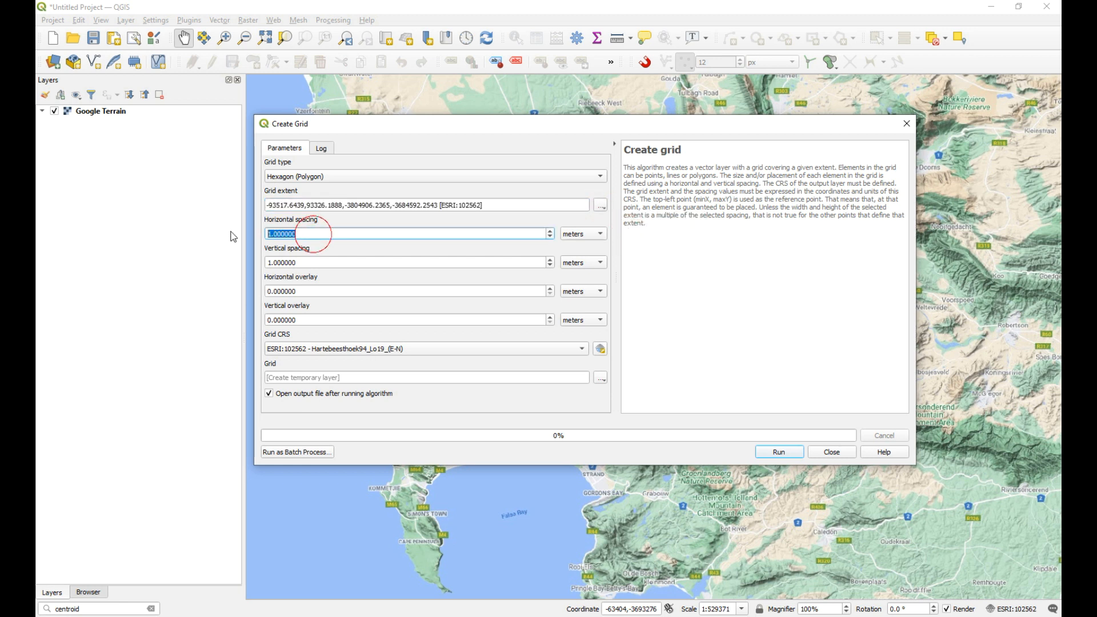
pyautogui.write('1')
pyautogui.moveTo(324, 263); pyautogui.dragTo(263, 263)
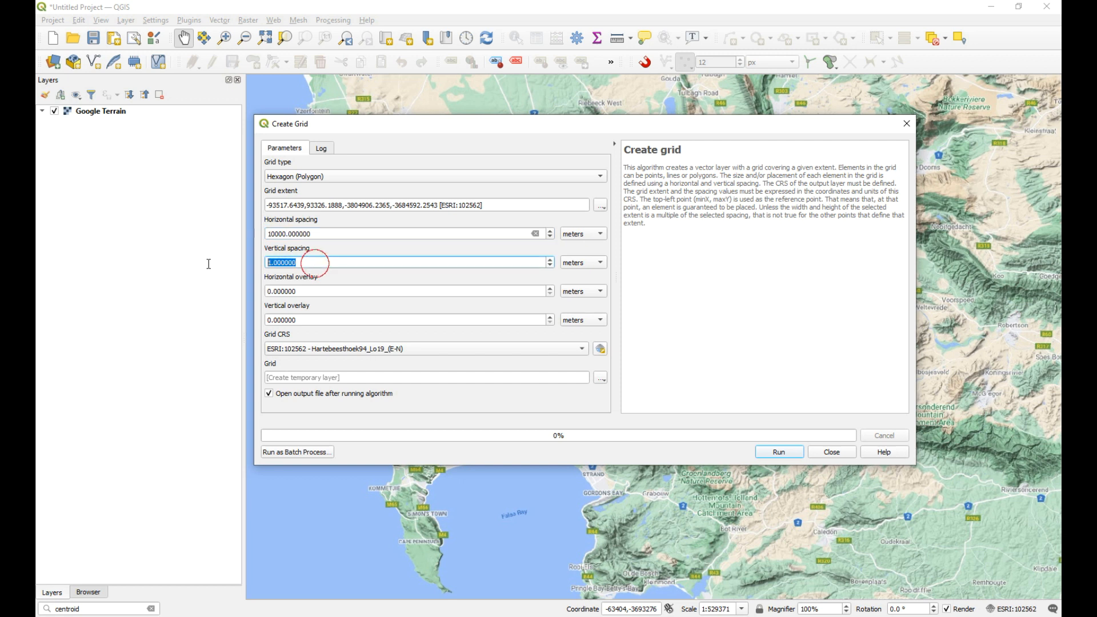
pyautogui.write('10000')
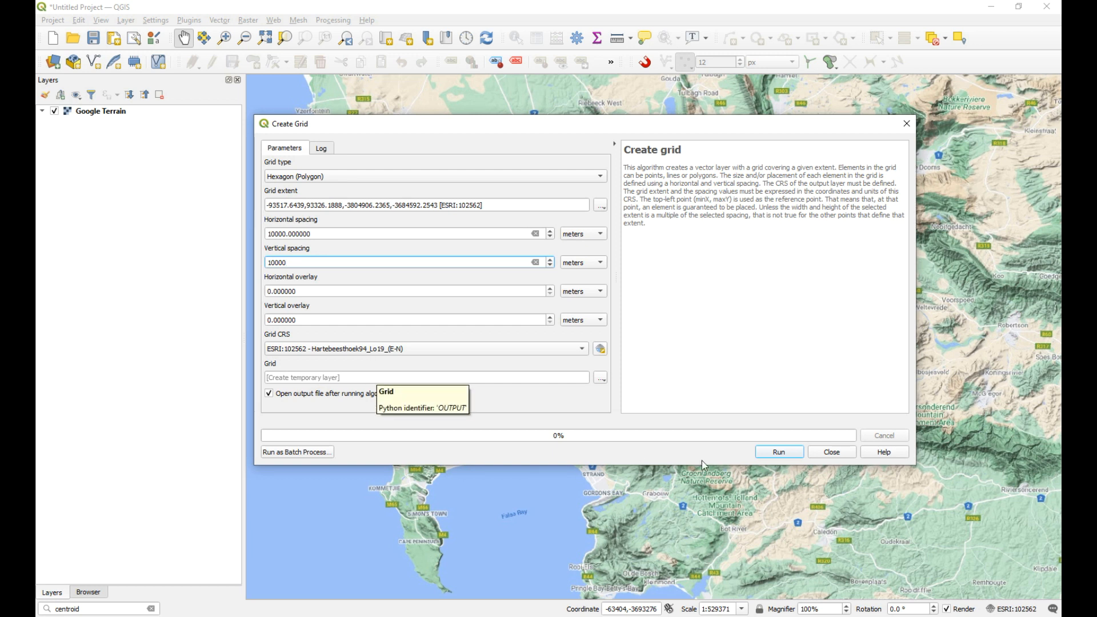
# Step: Generate the hexagon grid as a temporary layer and close the Create Grid tool
pyautogui.click(601, 377)
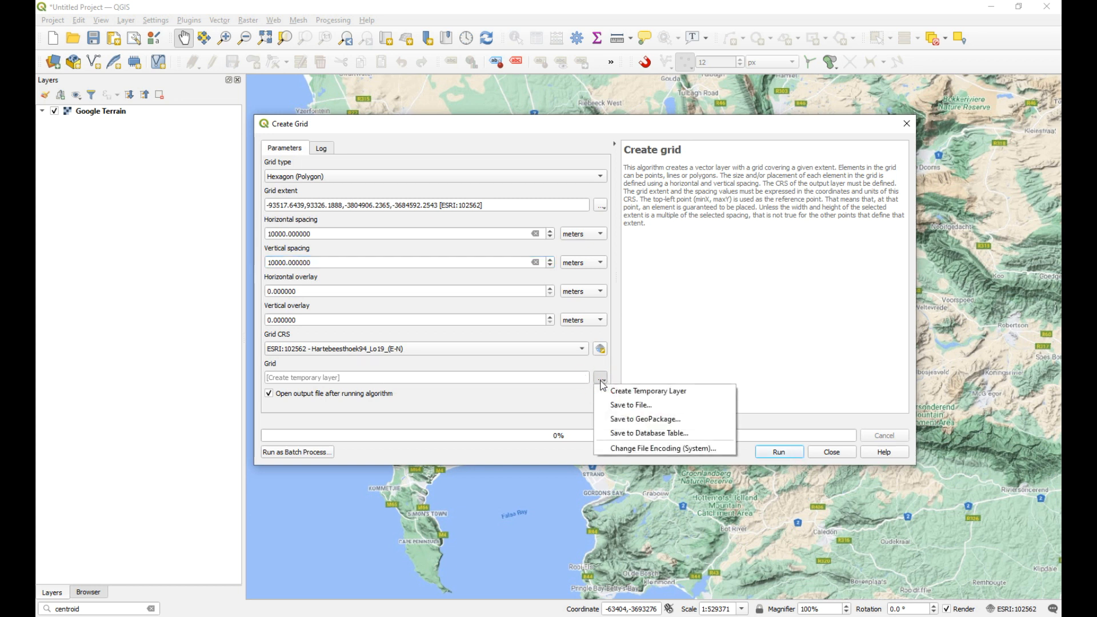
pyautogui.click(554, 408)
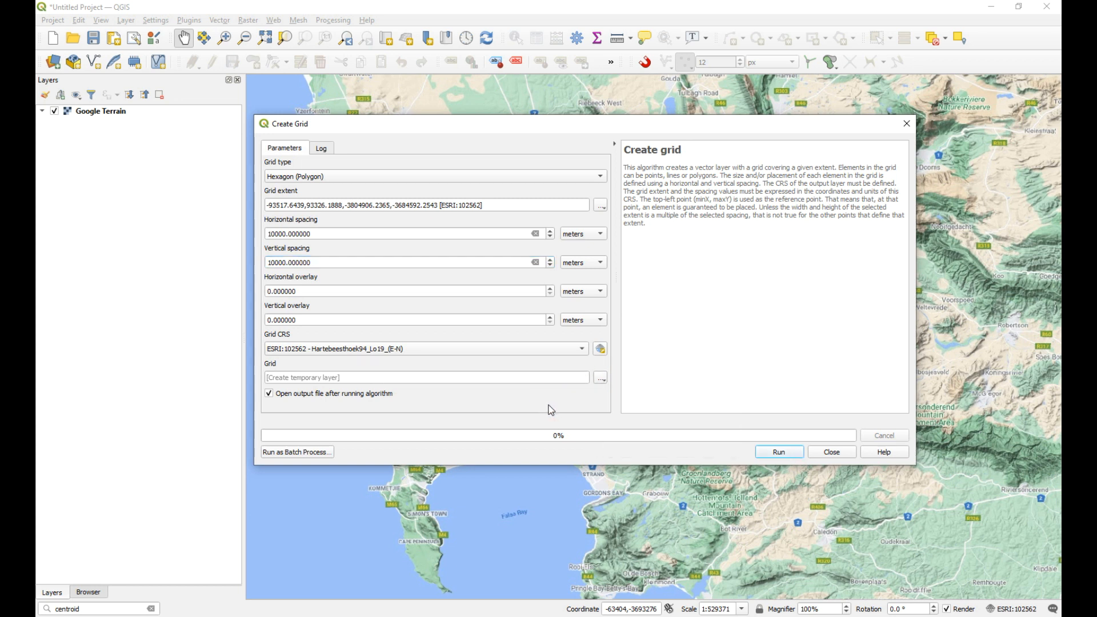
pyautogui.click(779, 451)
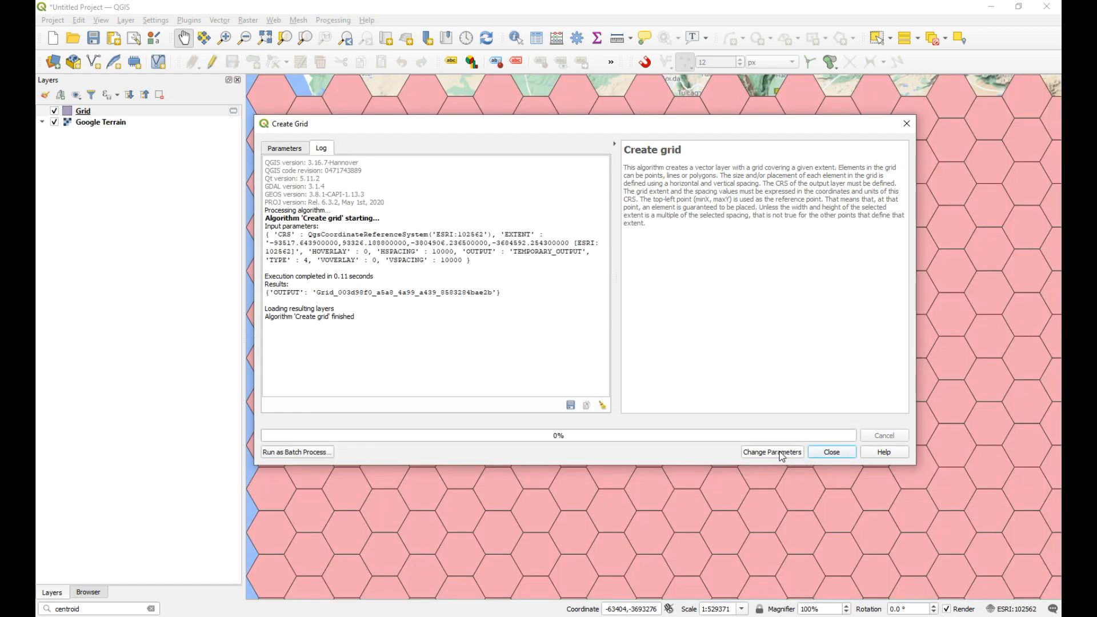
pyautogui.click(832, 452)
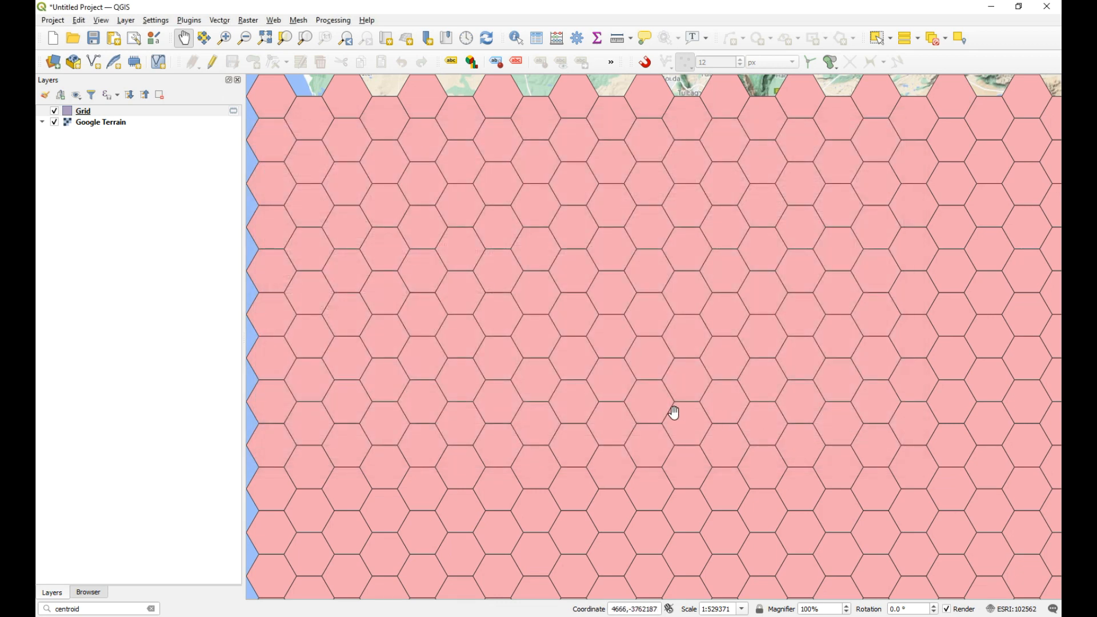
pyautogui.scroll(-1, 665, 411)
pyautogui.moveTo(633, 445); pyautogui.dragTo(632, 422)
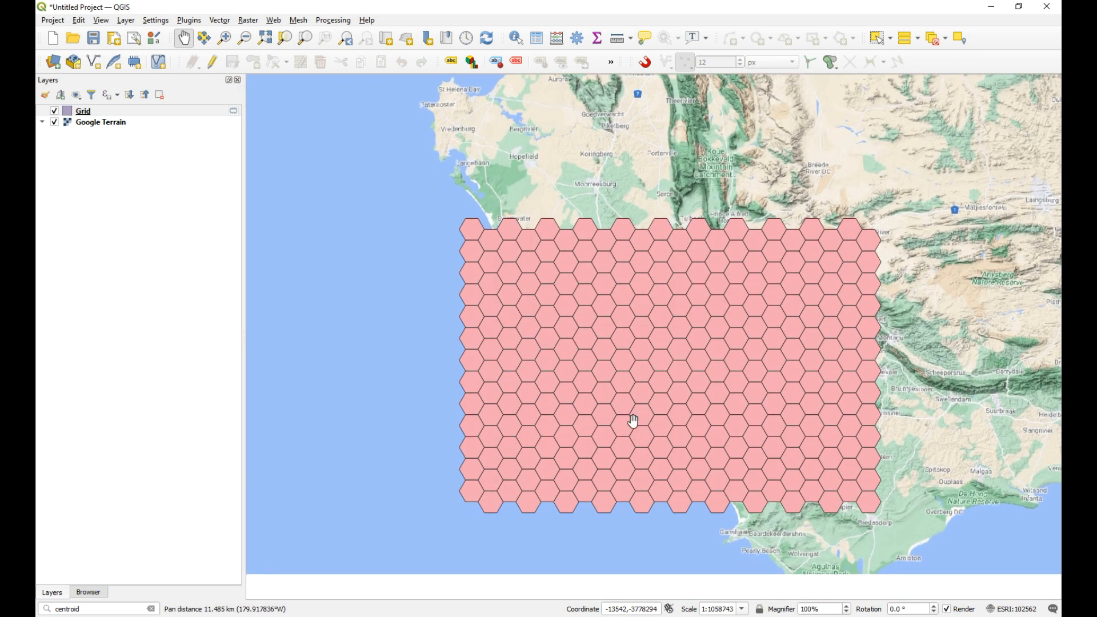
pyautogui.scroll(1, 635, 423)
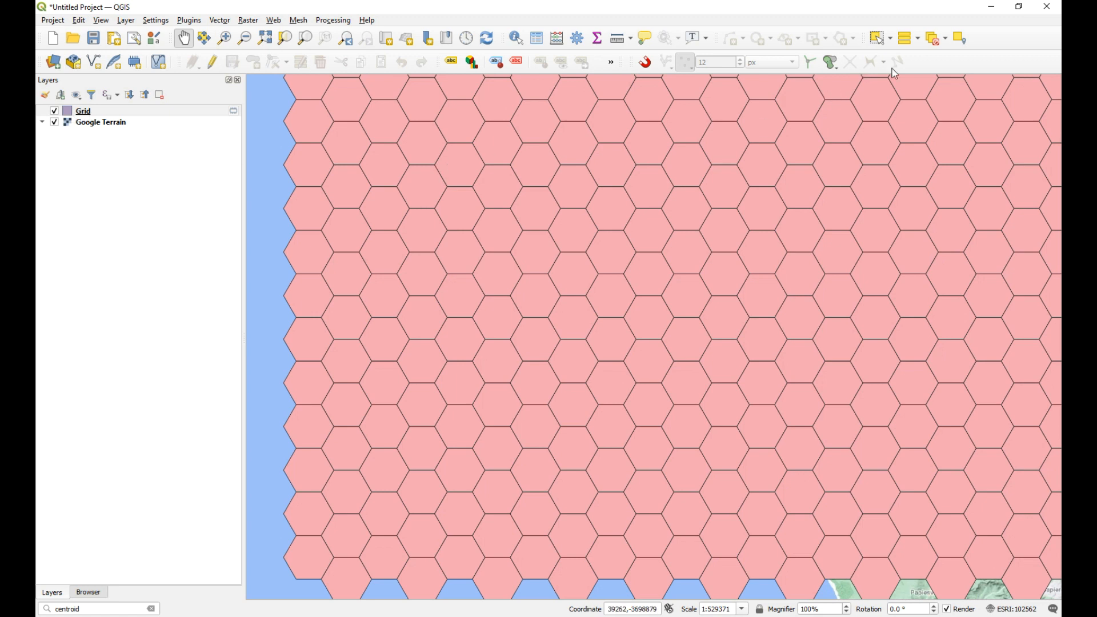
pyautogui.rightClick(927, 66)
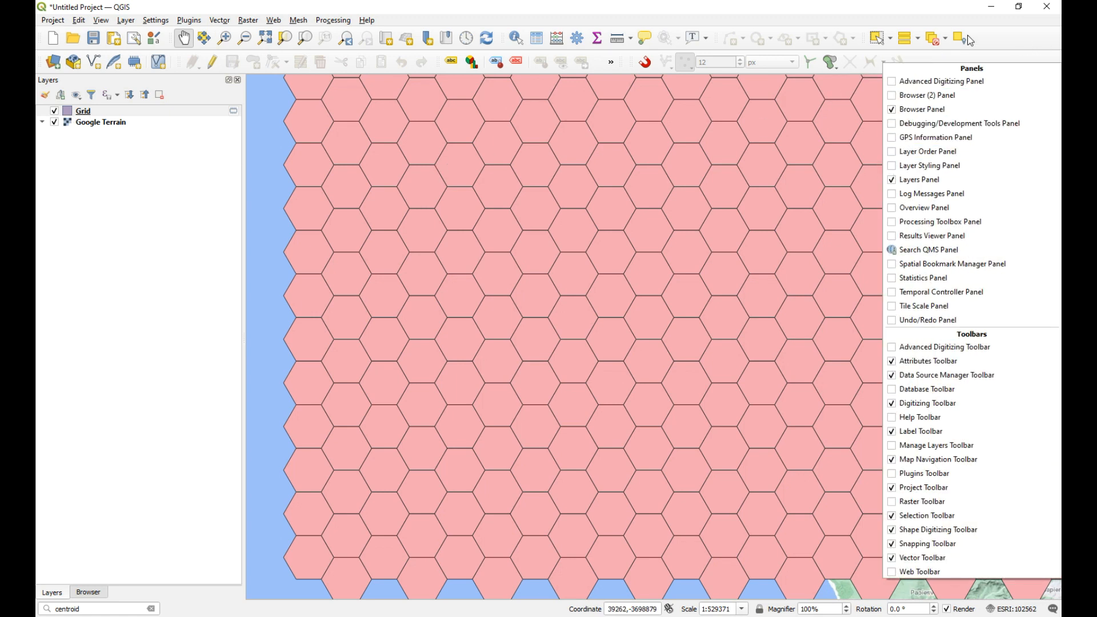
pyautogui.click(972, 54)
pyautogui.rightClick(939, 57)
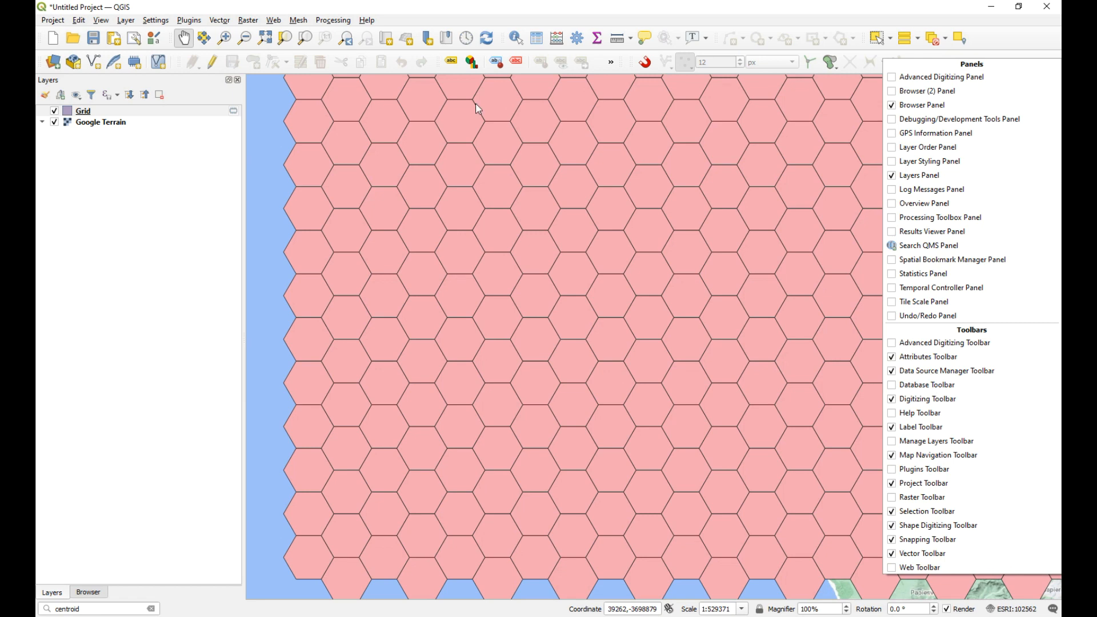
pyautogui.click(144, 167)
# Step: Change the Grid layer's simple fill to a semi-transparent dark green (#00734c) and apply the style
pyautogui.doubleClick(71, 117)
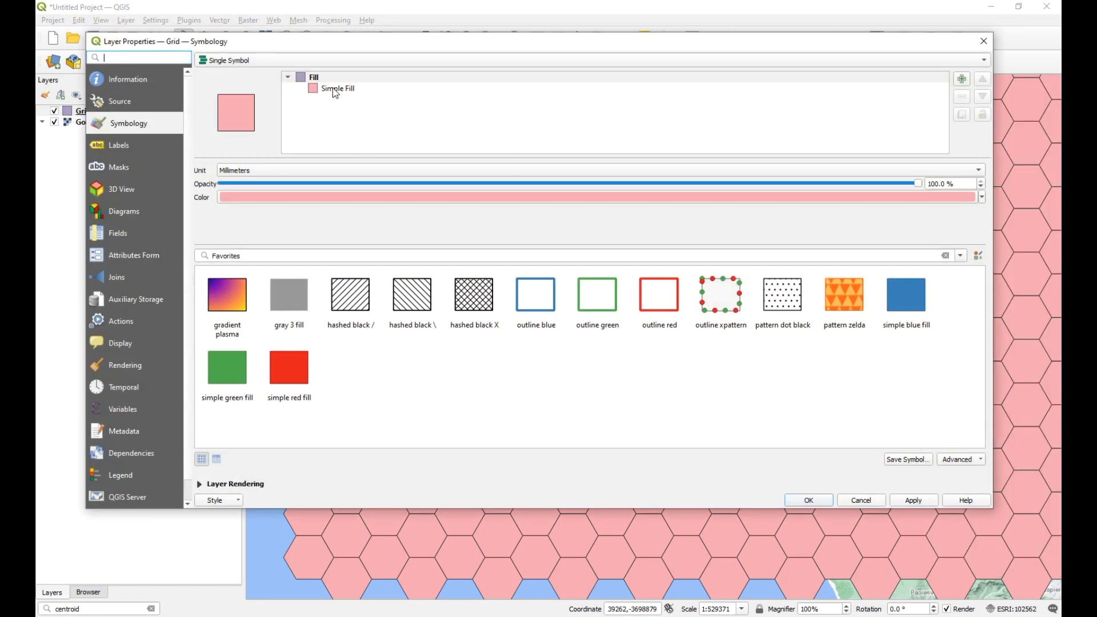
pyautogui.click(334, 90)
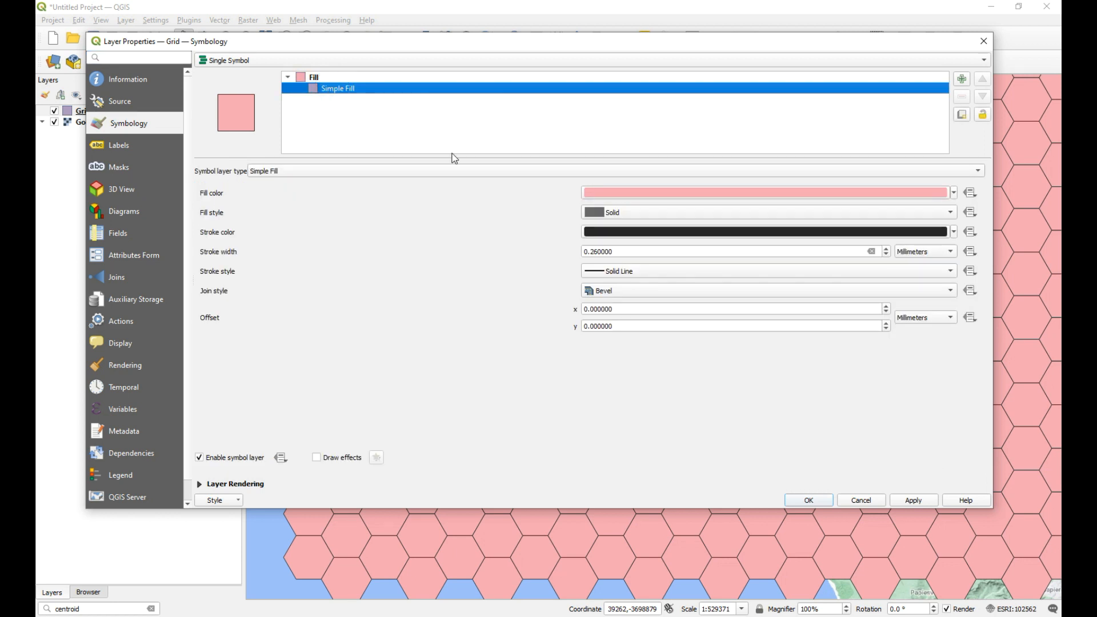
pyautogui.click(760, 194)
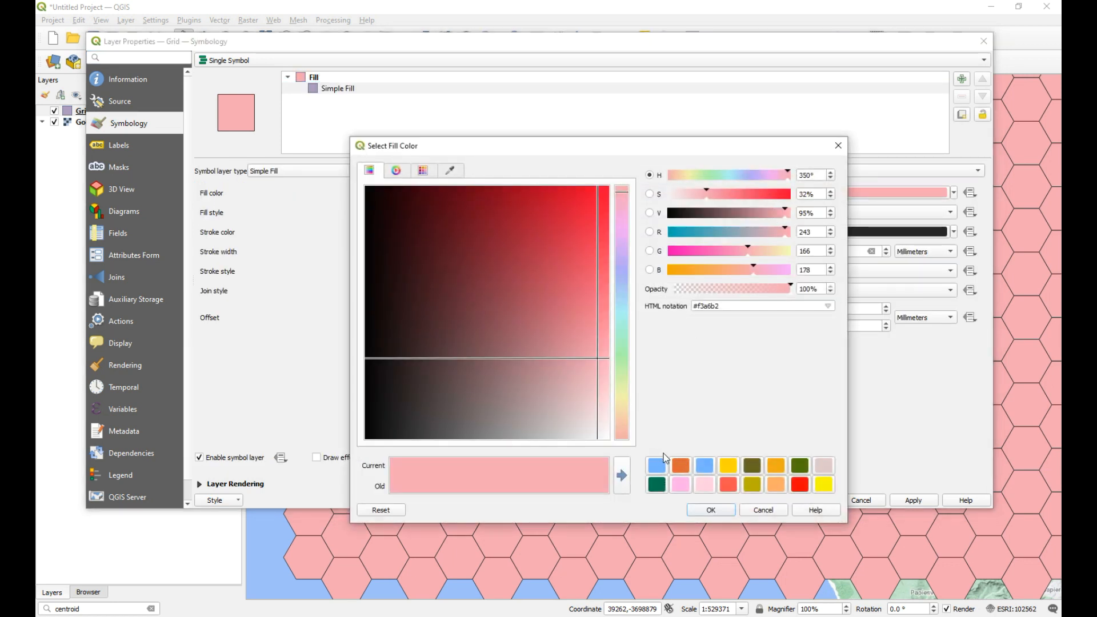
pyautogui.click(656, 485)
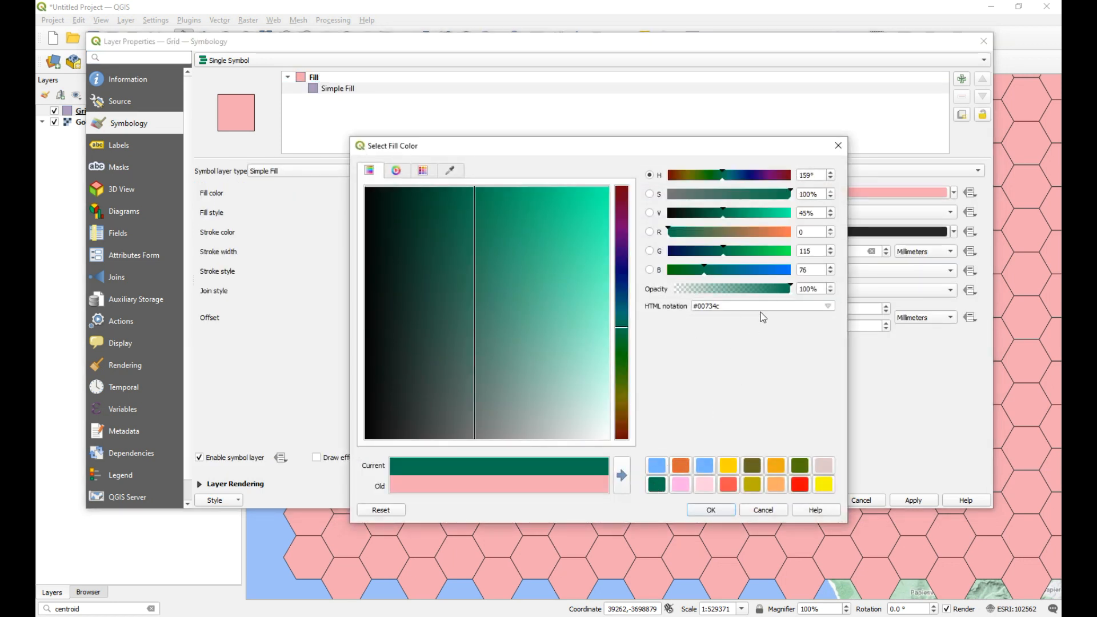
pyautogui.click(719, 289)
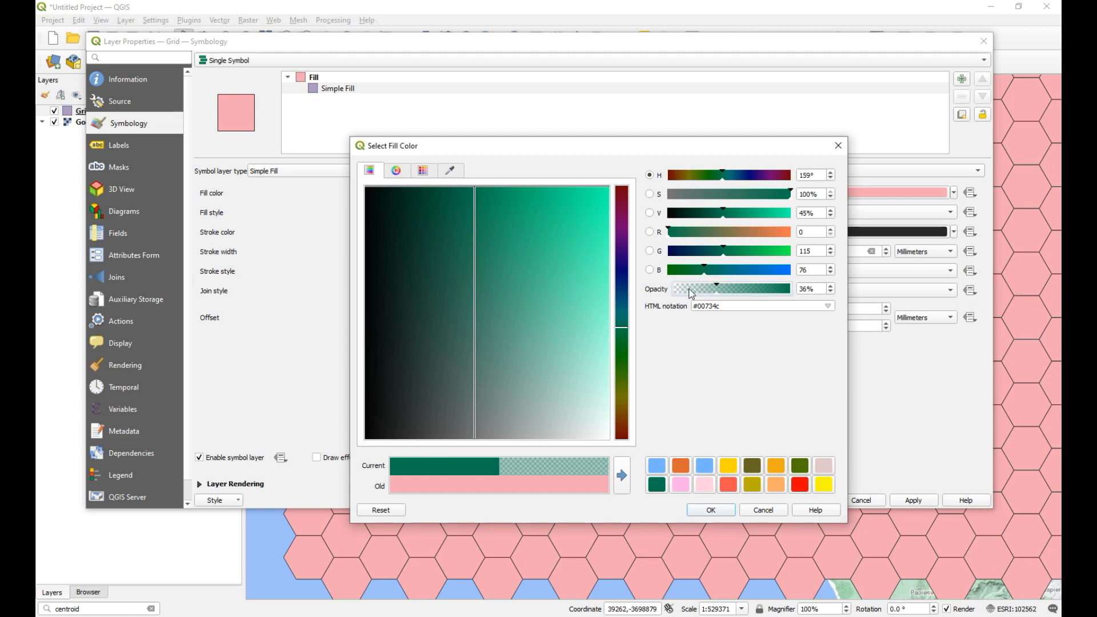
pyautogui.click(725, 288)
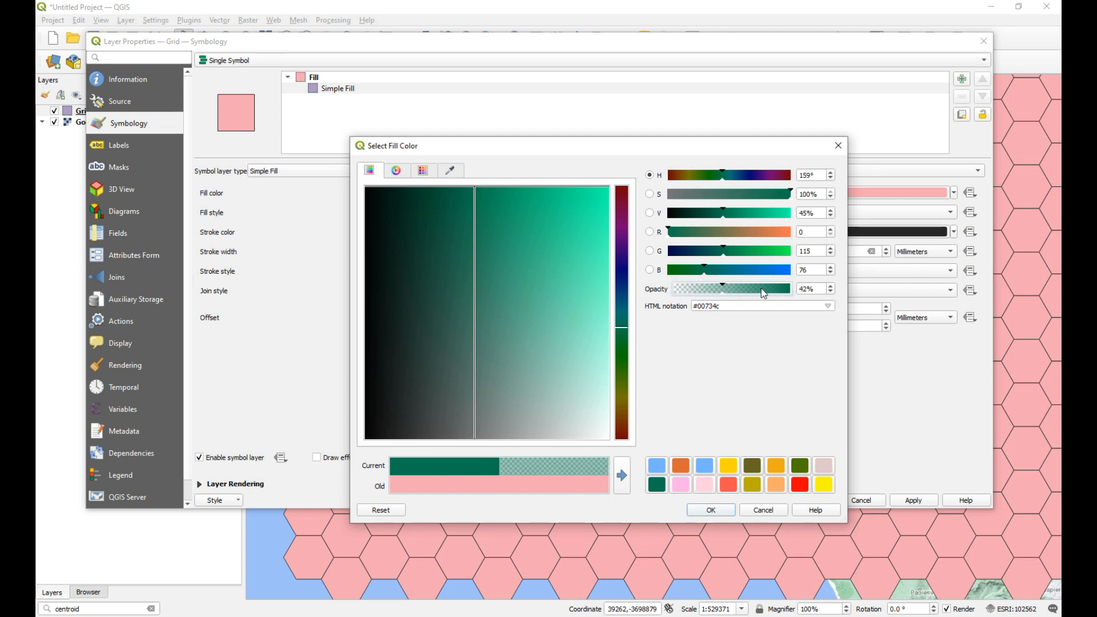
pyautogui.click(715, 510)
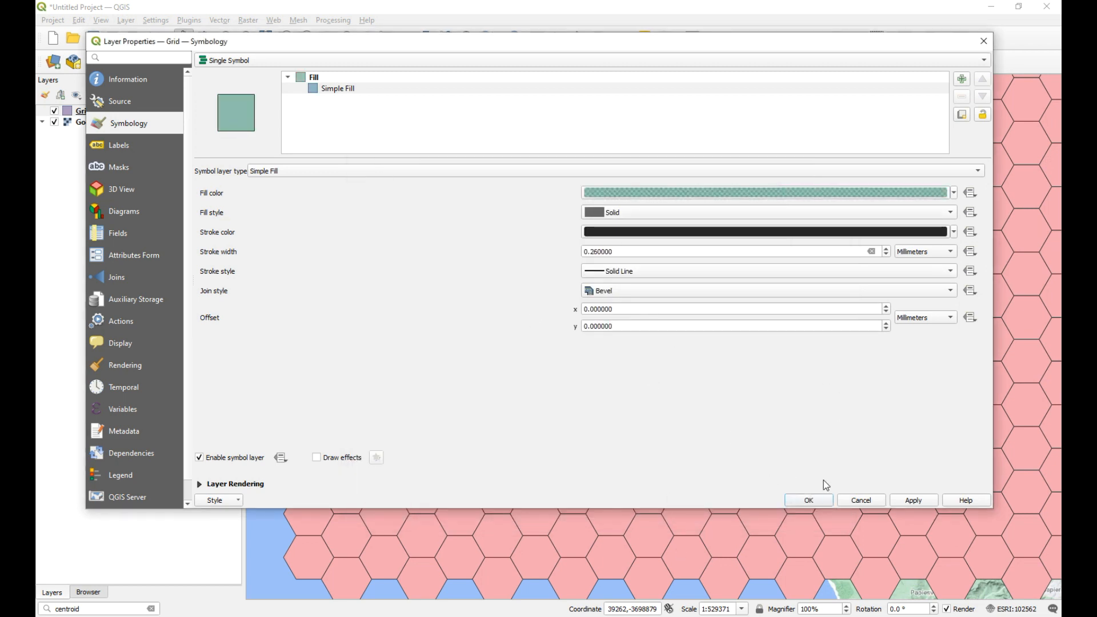
pyautogui.click(911, 505)
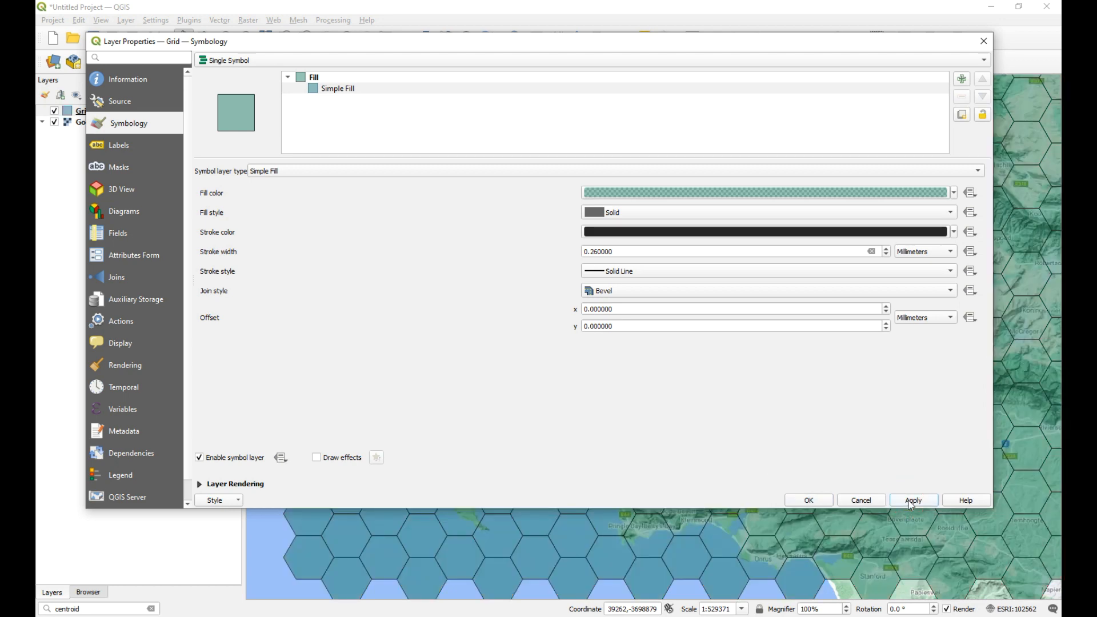
pyautogui.click(809, 501)
# Step: Look over the hexagon grid on the terrain map around Cape Town and show the full extent of the Grid layer
pyautogui.moveTo(559, 343); pyautogui.dragTo(587, 338)
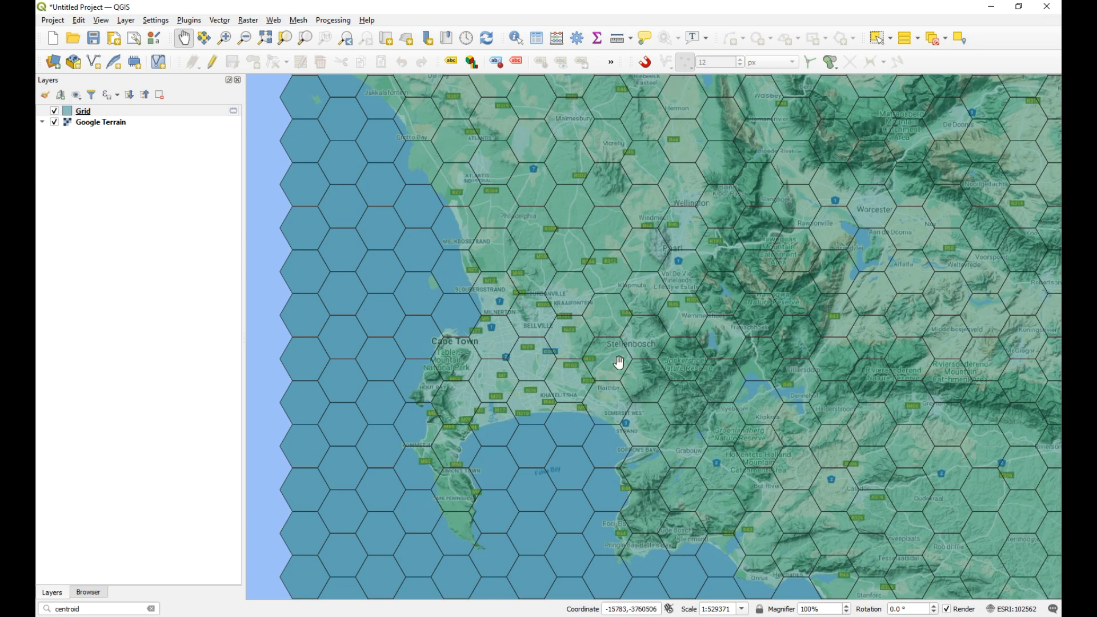
pyautogui.moveTo(830, 360); pyautogui.dragTo(748, 370)
pyautogui.moveTo(606, 347); pyautogui.dragTo(578, 347)
pyautogui.moveTo(503, 341); pyautogui.dragTo(686, 365)
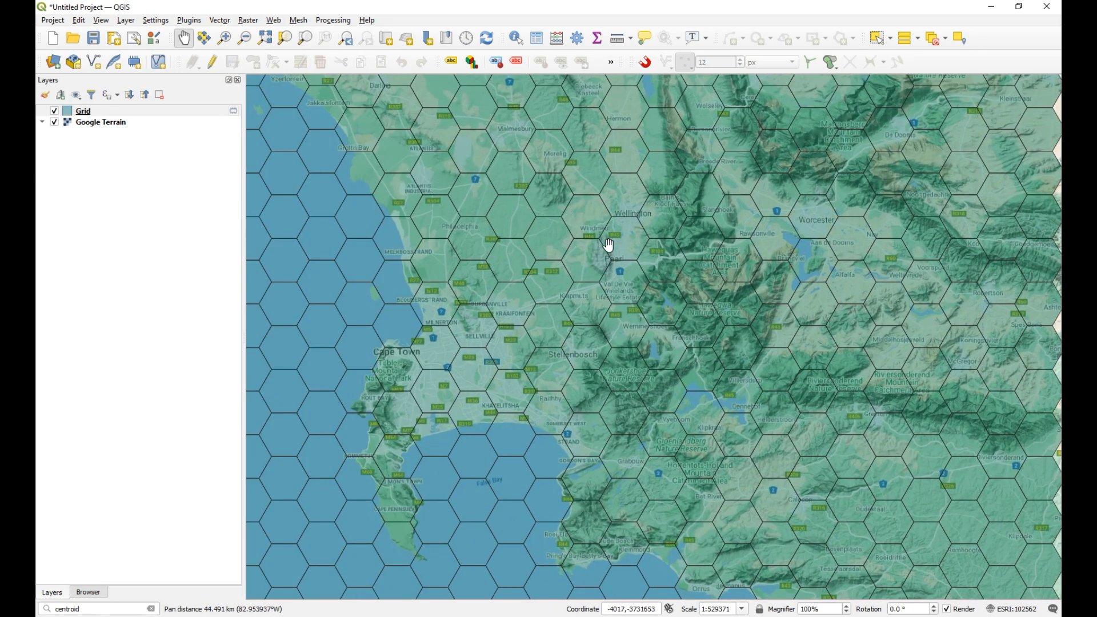
pyautogui.moveTo(604, 271); pyautogui.dragTo(612, 271)
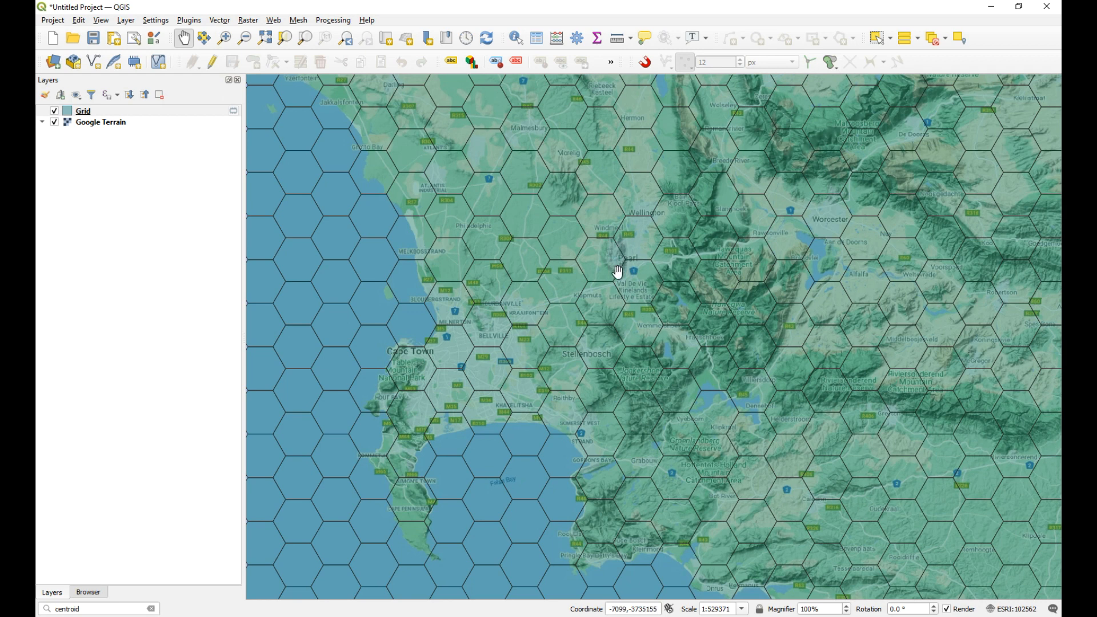
pyautogui.moveTo(629, 257)
pyautogui.mouseDown()
pyautogui.moveTo(526, 257)
pyautogui.moveTo(625, 253)
pyautogui.mouseUp()
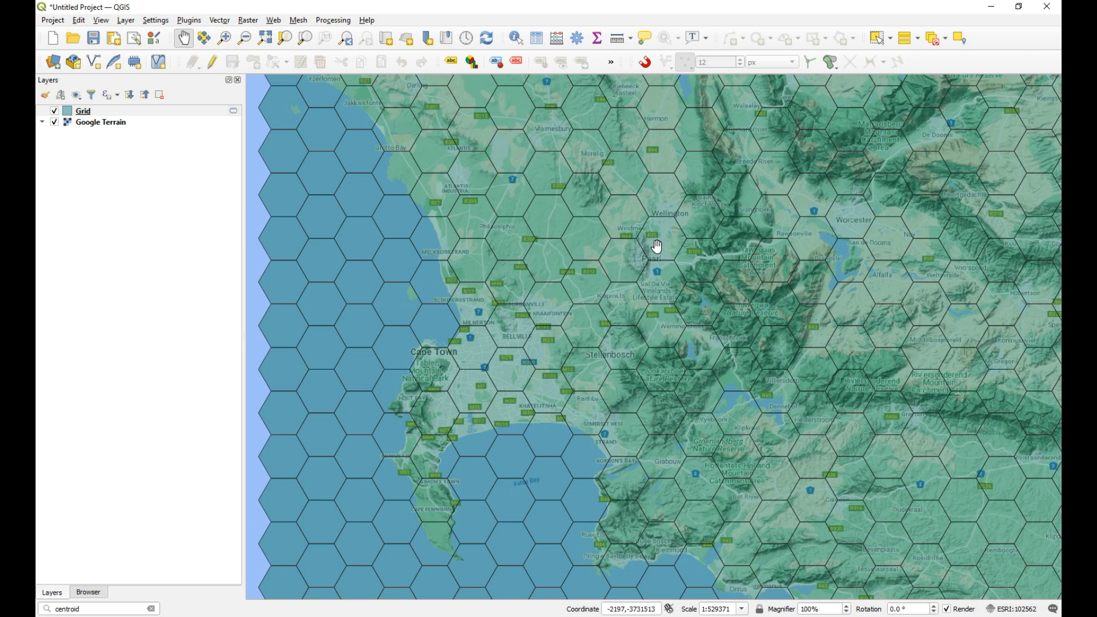
pyautogui.moveTo(661, 259); pyautogui.dragTo(639, 258)
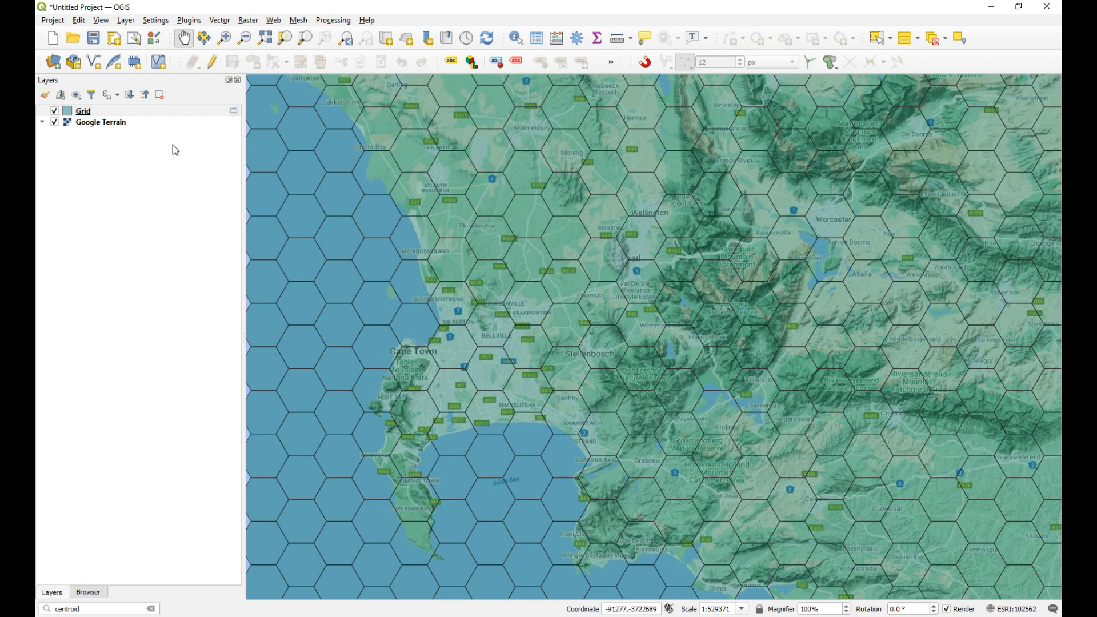
pyautogui.rightClick(102, 110)
pyautogui.click(139, 116)
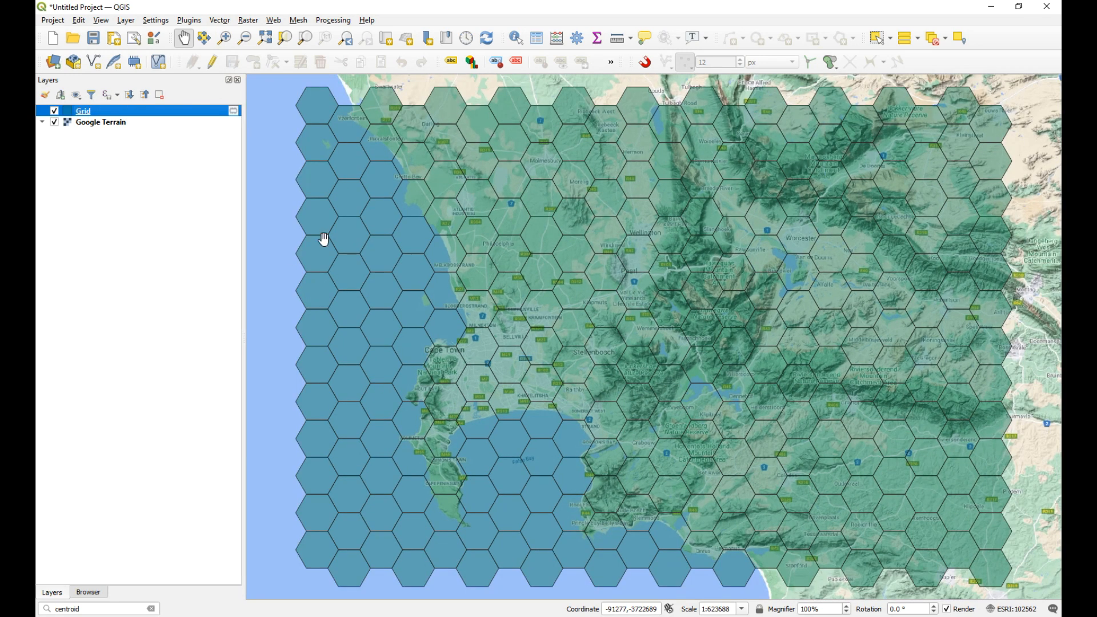
# Step: Generate centroids for the hexagons of the Grid layer as a temporary point layer and close the Centroids tool
pyautogui.click(102, 608)
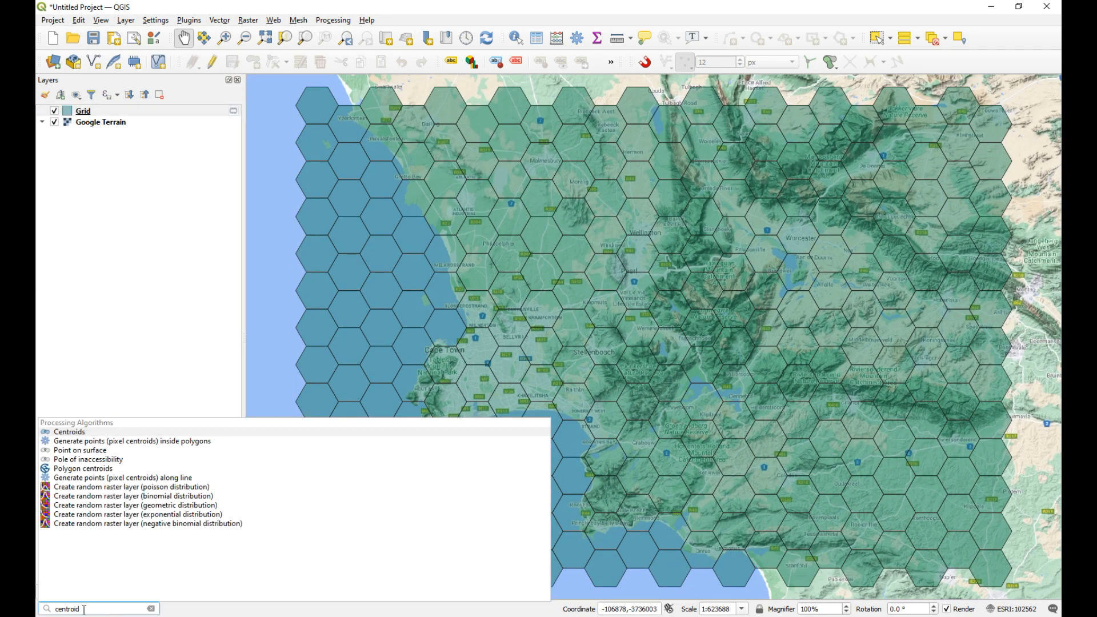
pyautogui.doubleClick(81, 608)
pyautogui.click(80, 432)
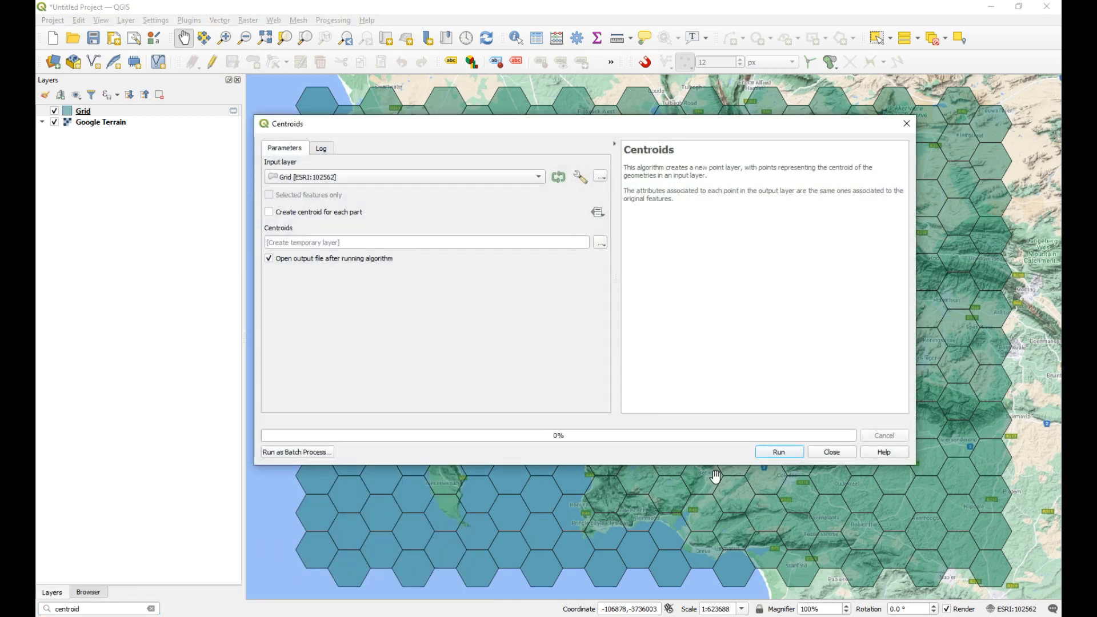
pyautogui.click(771, 452)
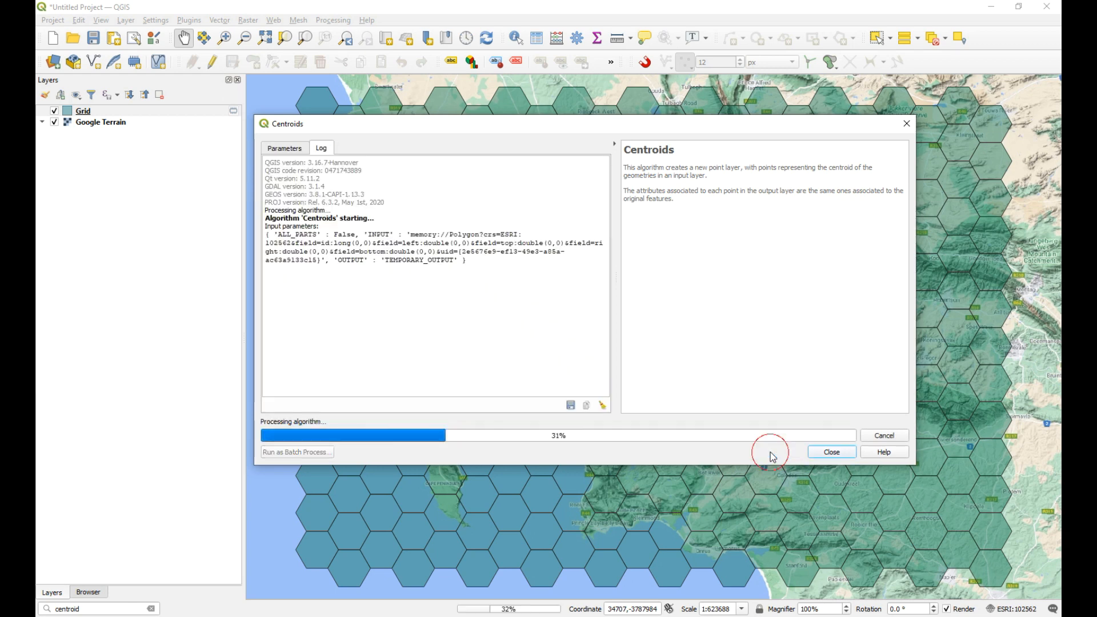
pyautogui.click(835, 456)
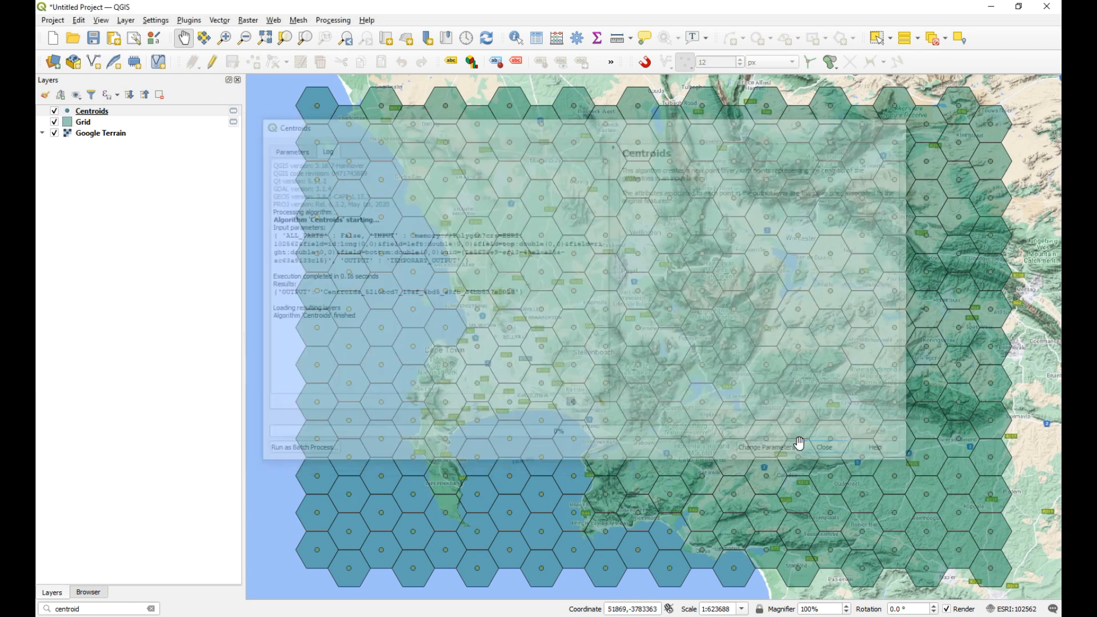
# Step: Style the Centroids layer with marker size 3 and yellow color #fbf803, and apply the change
pyautogui.doubleClick(84, 114)
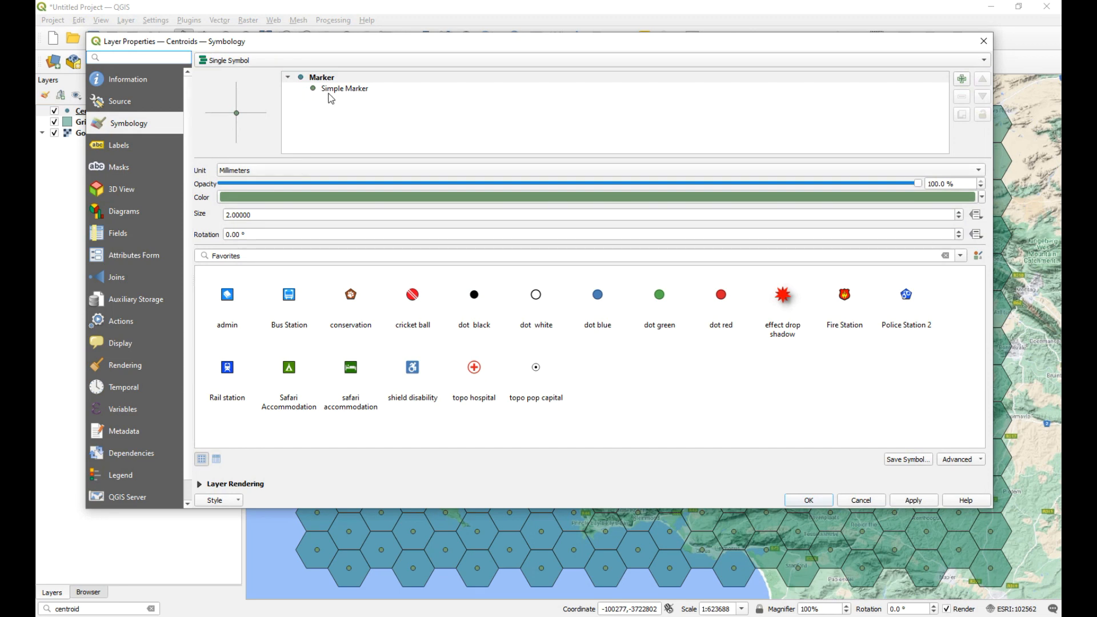
pyautogui.click(268, 215)
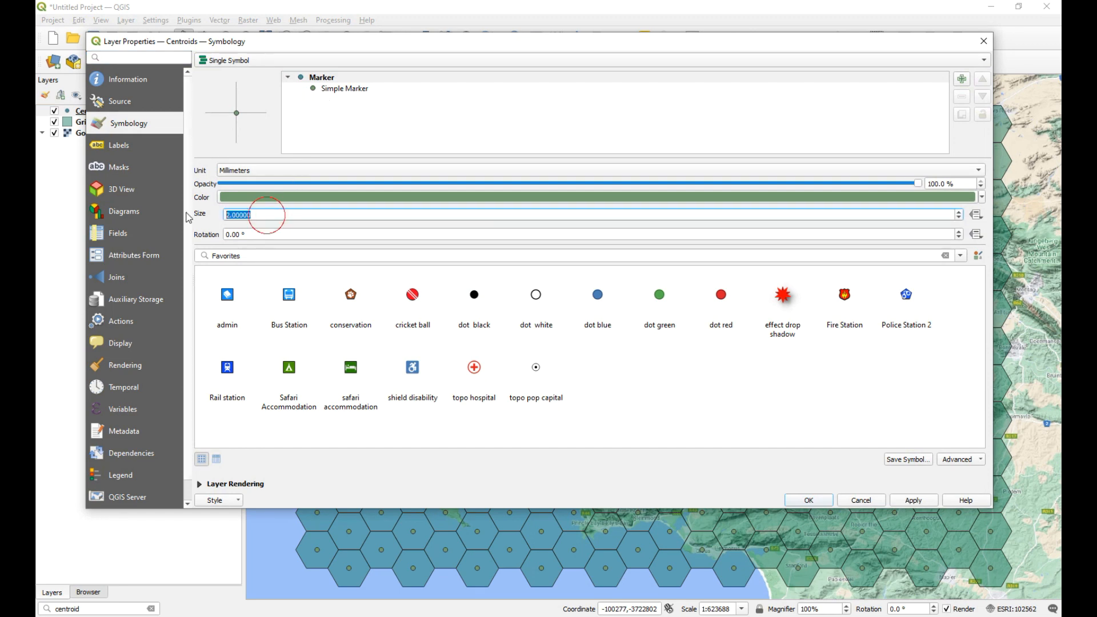
pyautogui.write('3')
pyautogui.click(313, 197)
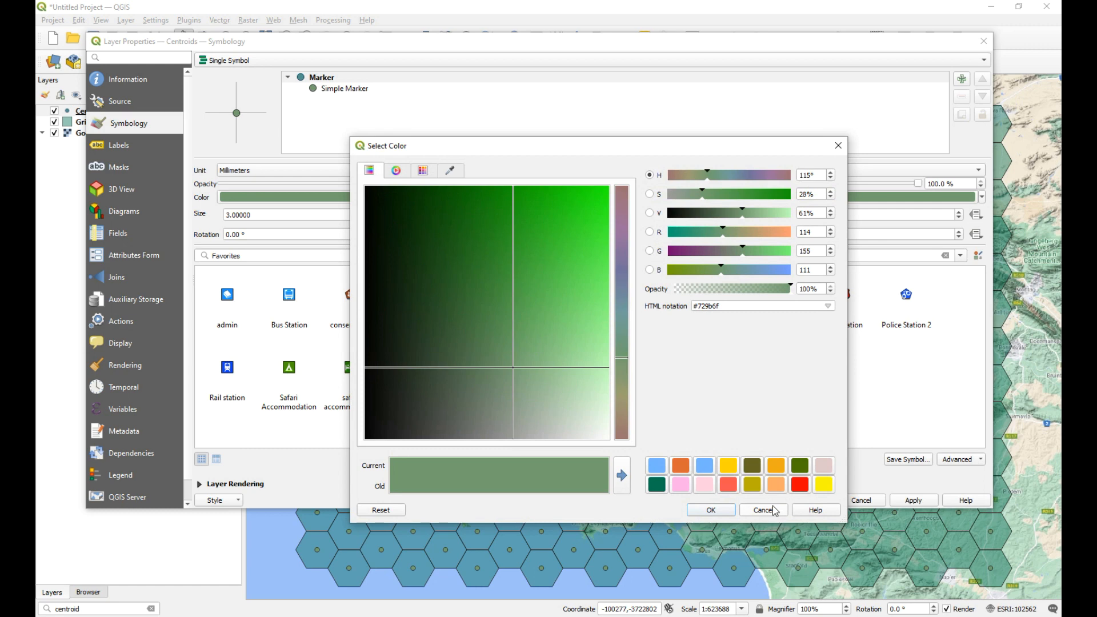
pyautogui.click(824, 485)
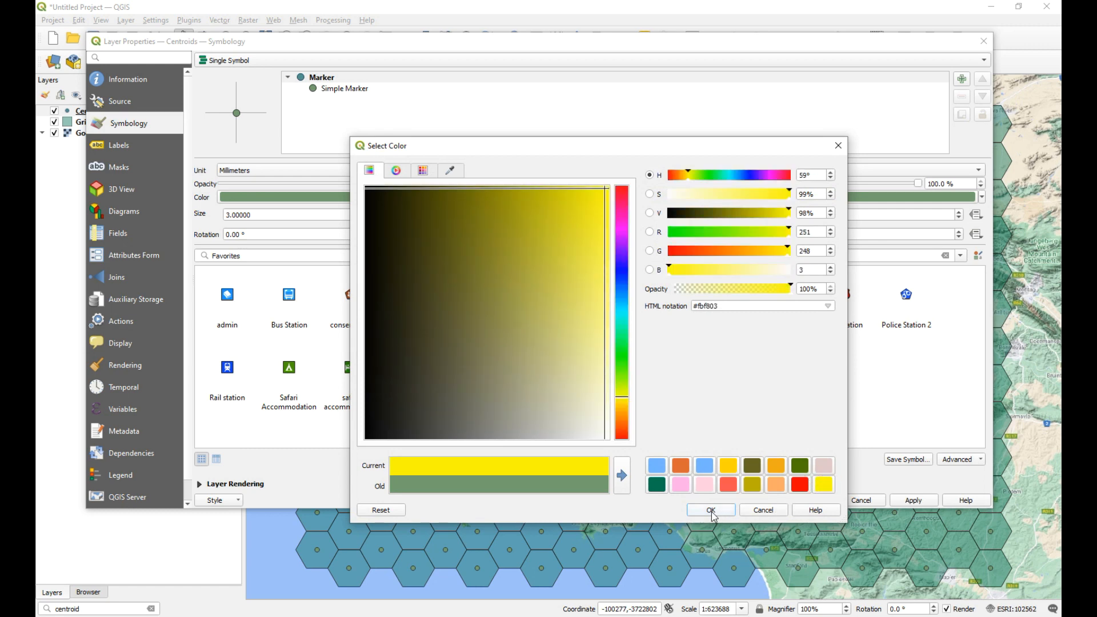
pyautogui.click(711, 510)
pyautogui.click(914, 501)
pyautogui.click(811, 500)
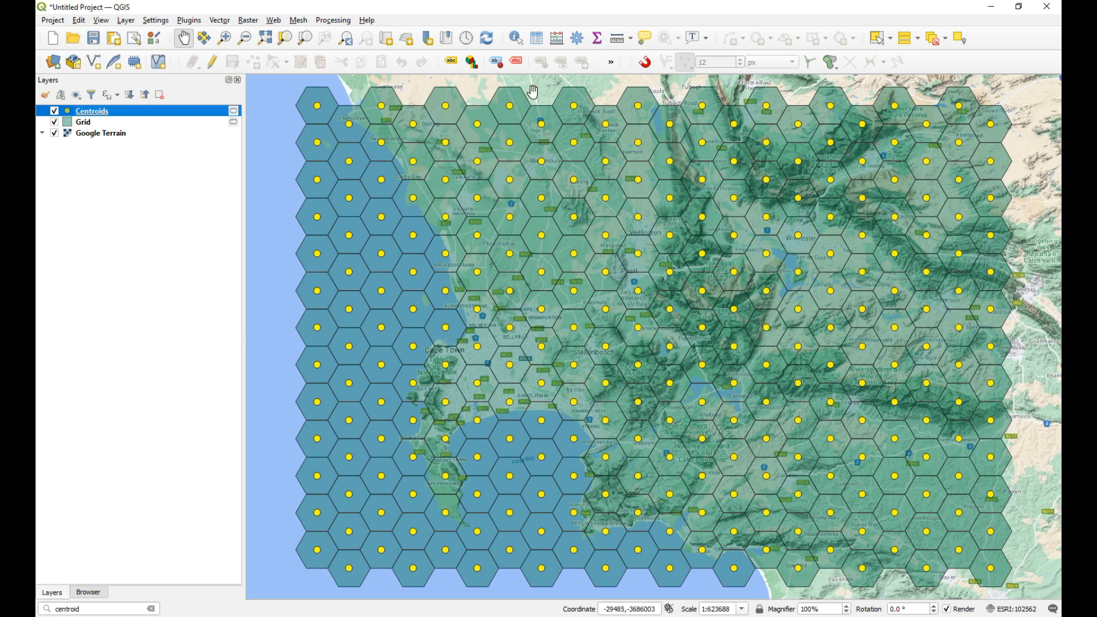
# Step: Turn on snapping for the project and open the snapping options
pyautogui.scroll(1, 328, 103)
pyautogui.moveTo(343, 115); pyautogui.dragTo(592, 229)
pyautogui.scroll(2, 499, 144)
pyautogui.scroll(-1, 634, 180)
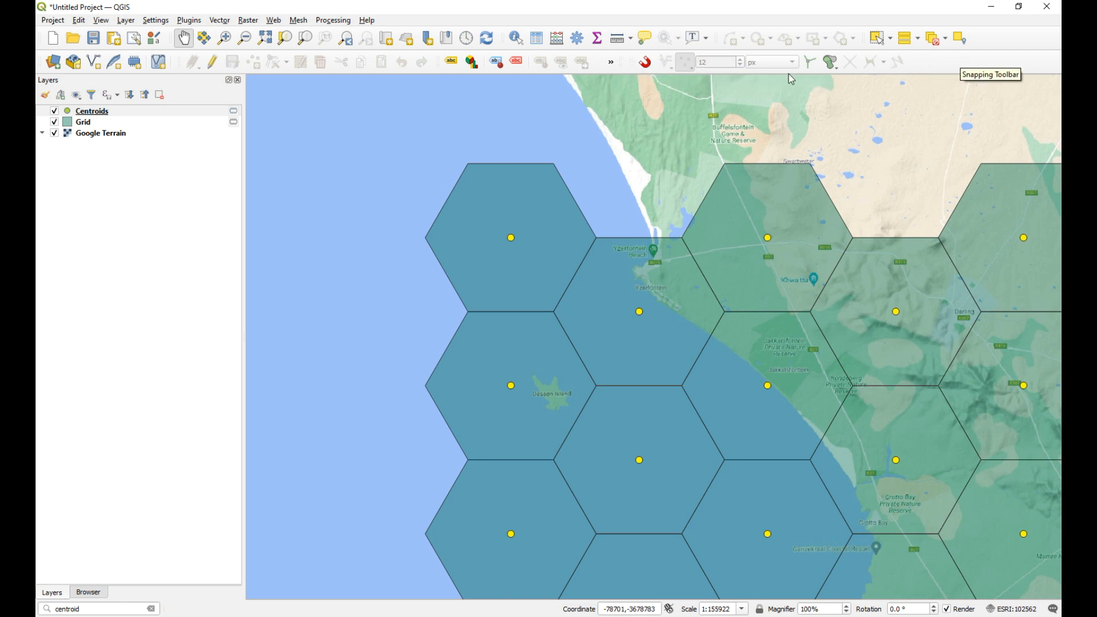
pyautogui.rightClick(922, 63)
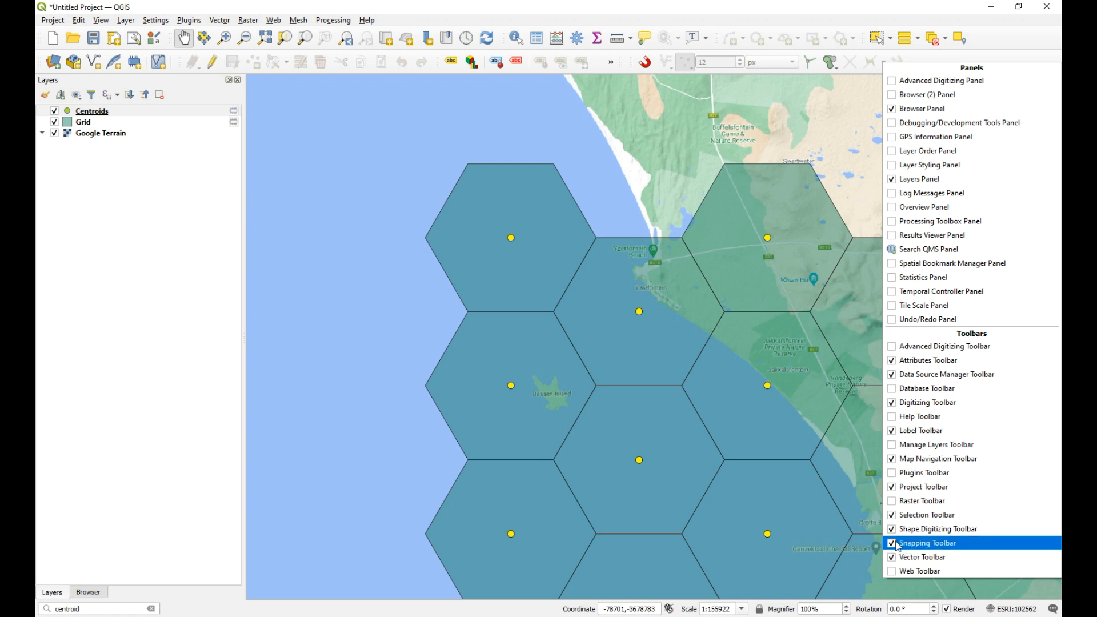
pyautogui.click(998, 35)
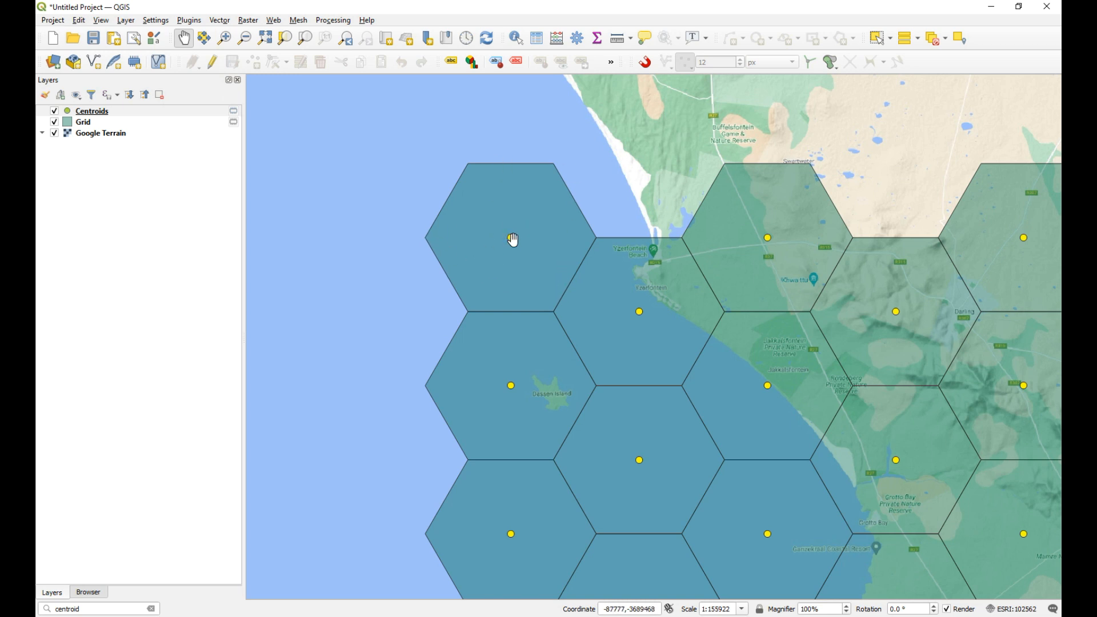
pyautogui.click(646, 63)
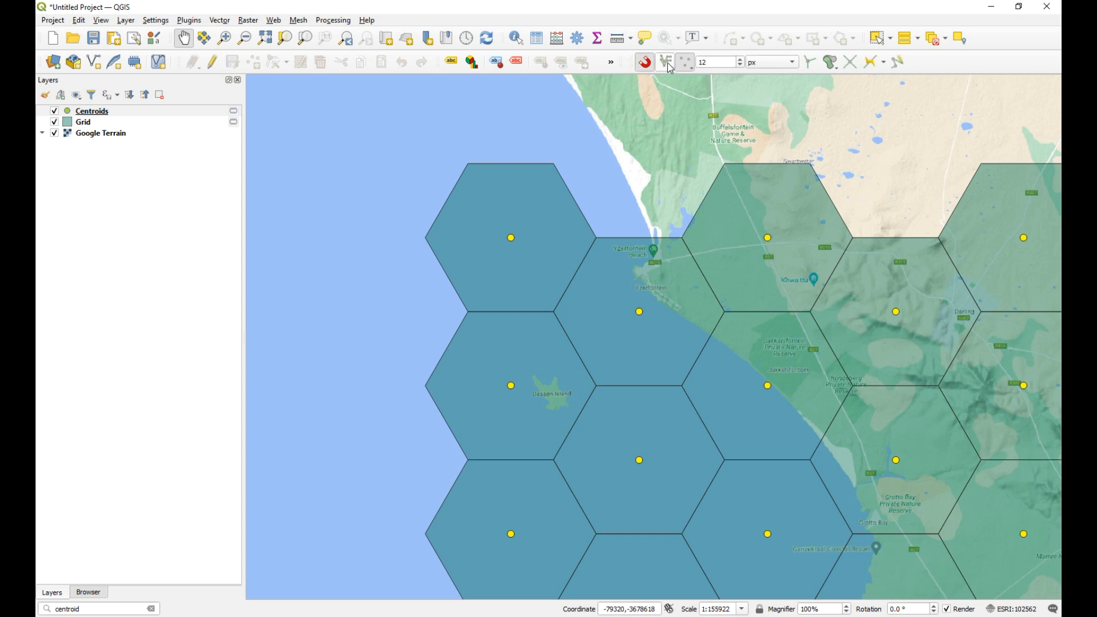
pyautogui.click(668, 63)
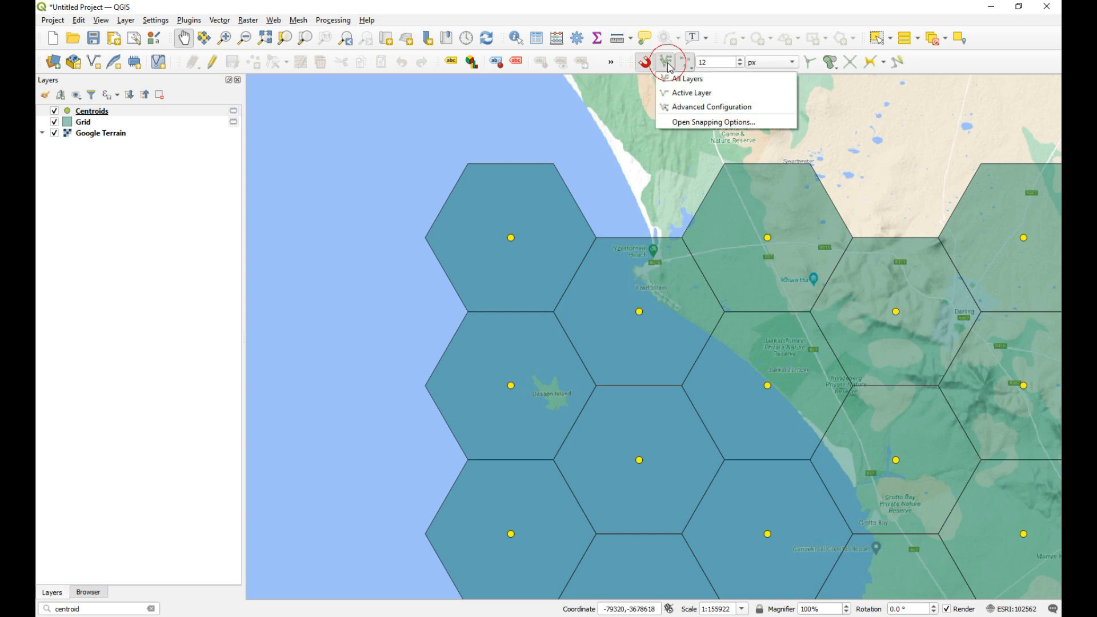
pyautogui.click(688, 124)
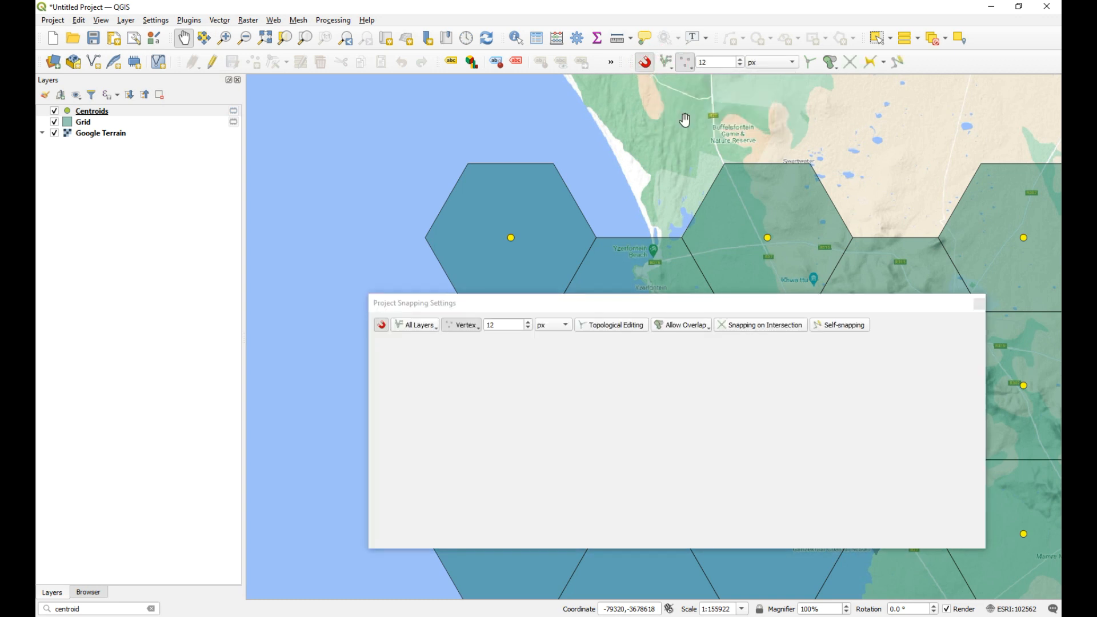
# Step: Set snapping to Advanced Configuration and enable it for both the Centroids and Grid layers
pyautogui.click(428, 329)
pyautogui.click(432, 368)
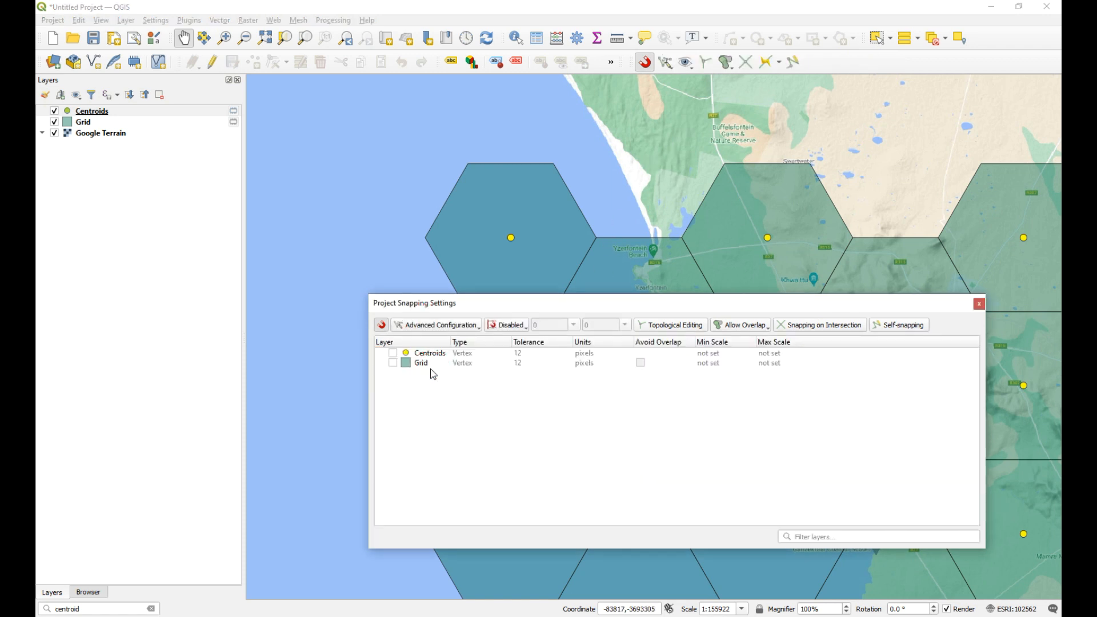
pyautogui.click(394, 354)
pyautogui.click(394, 363)
# Step: Add Middle of Segments to the Grid layer's vertex snapping type and close the project snapping settings
pyautogui.moveTo(628, 302); pyautogui.dragTo(544, 396)
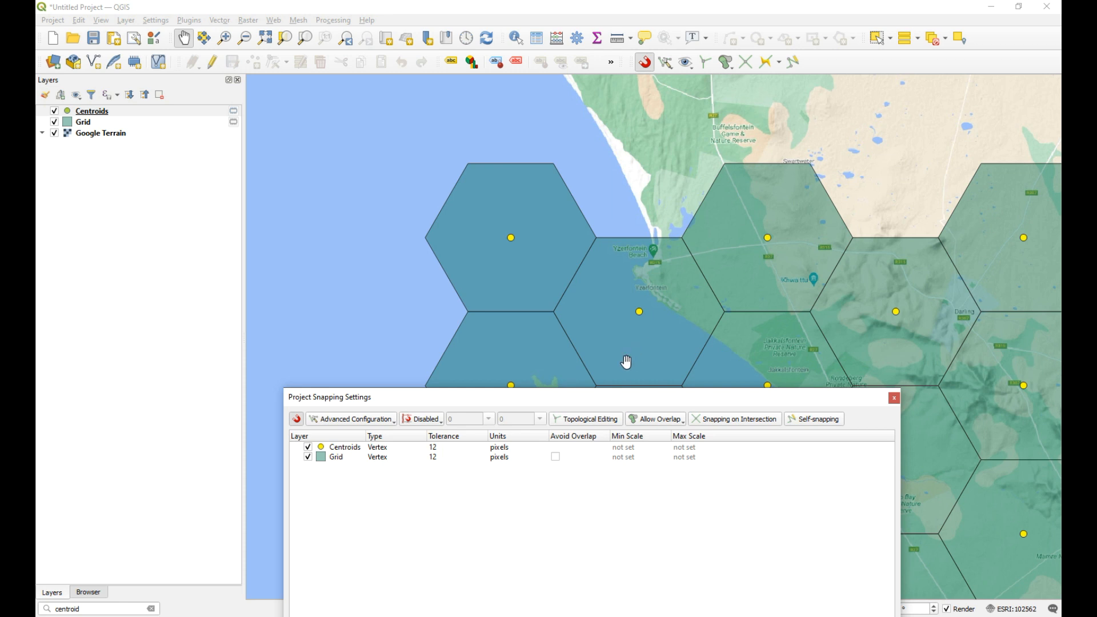
pyautogui.moveTo(615, 403); pyautogui.dragTo(627, 389)
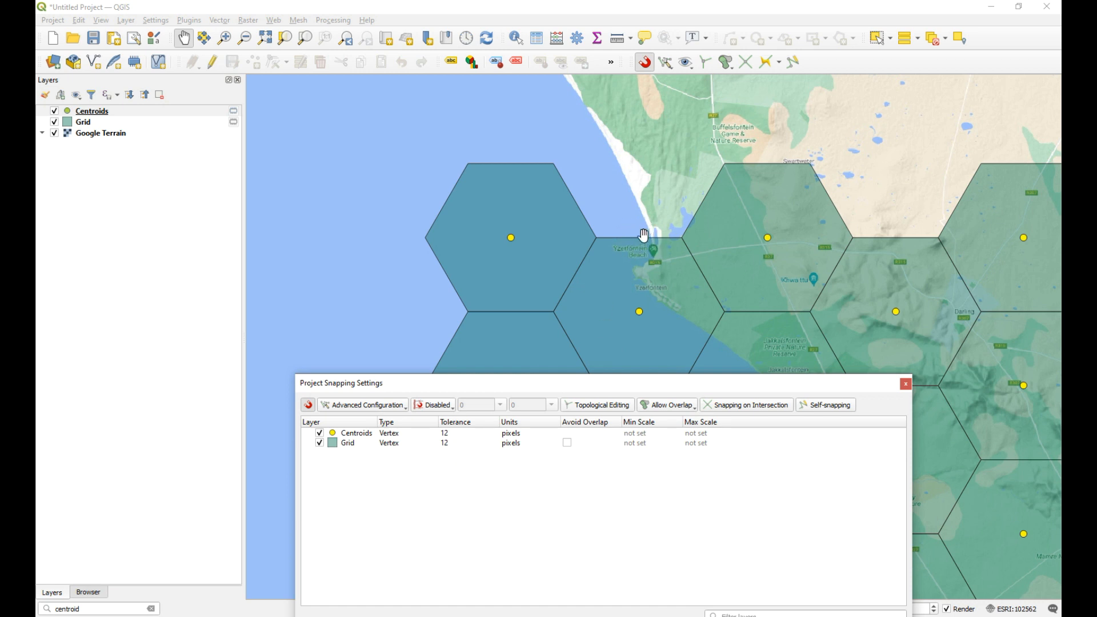
pyautogui.click(404, 443)
pyautogui.click(437, 446)
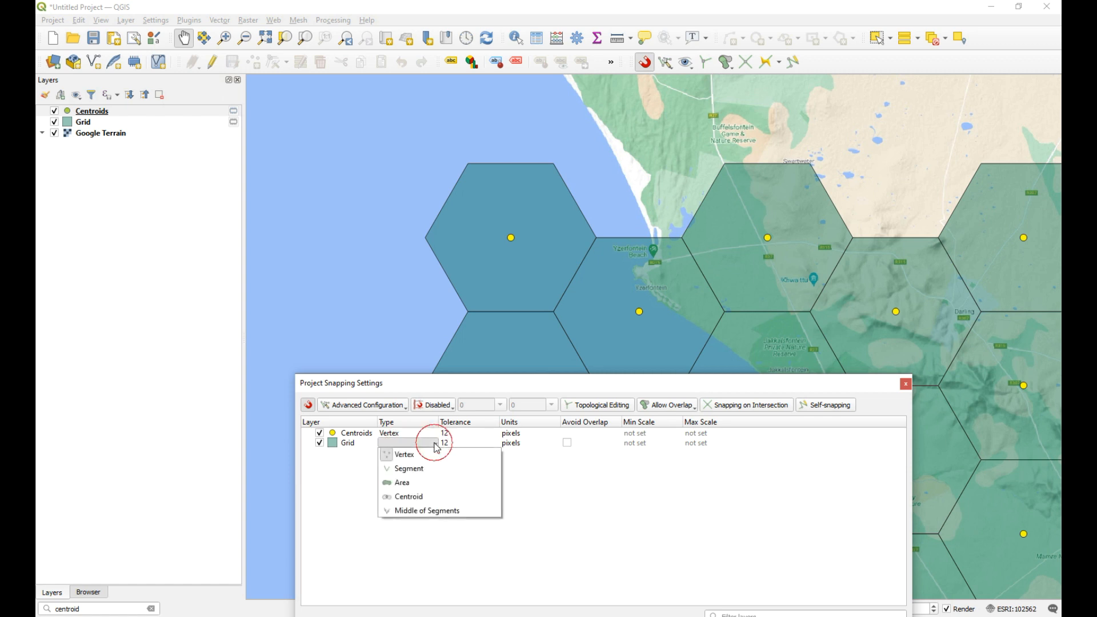
pyautogui.click(388, 512)
pyautogui.click(906, 386)
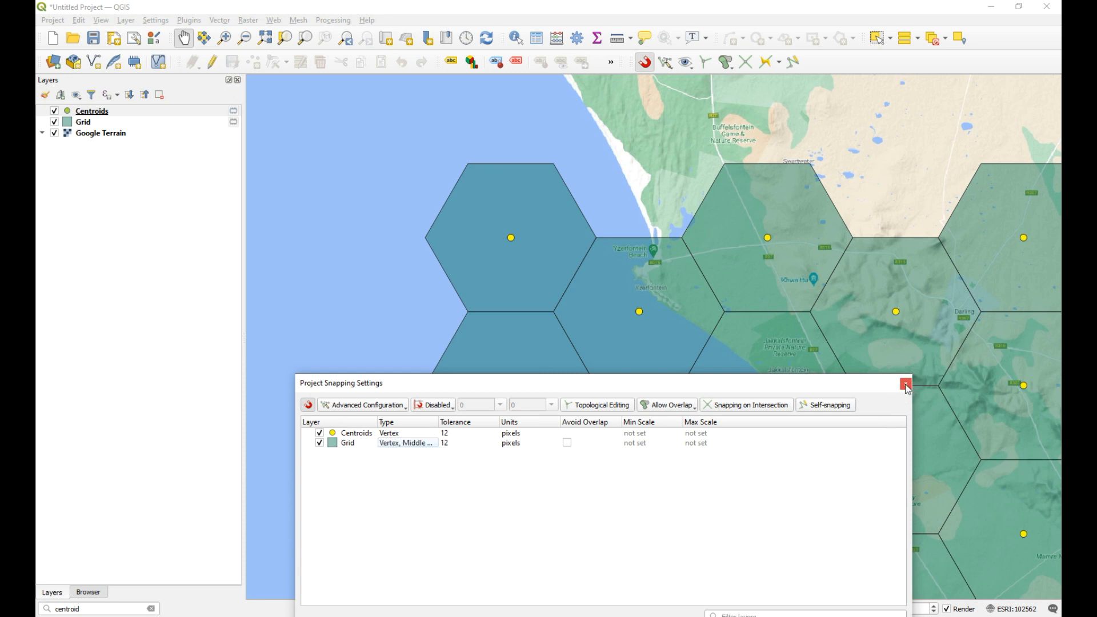
pyautogui.click(906, 384)
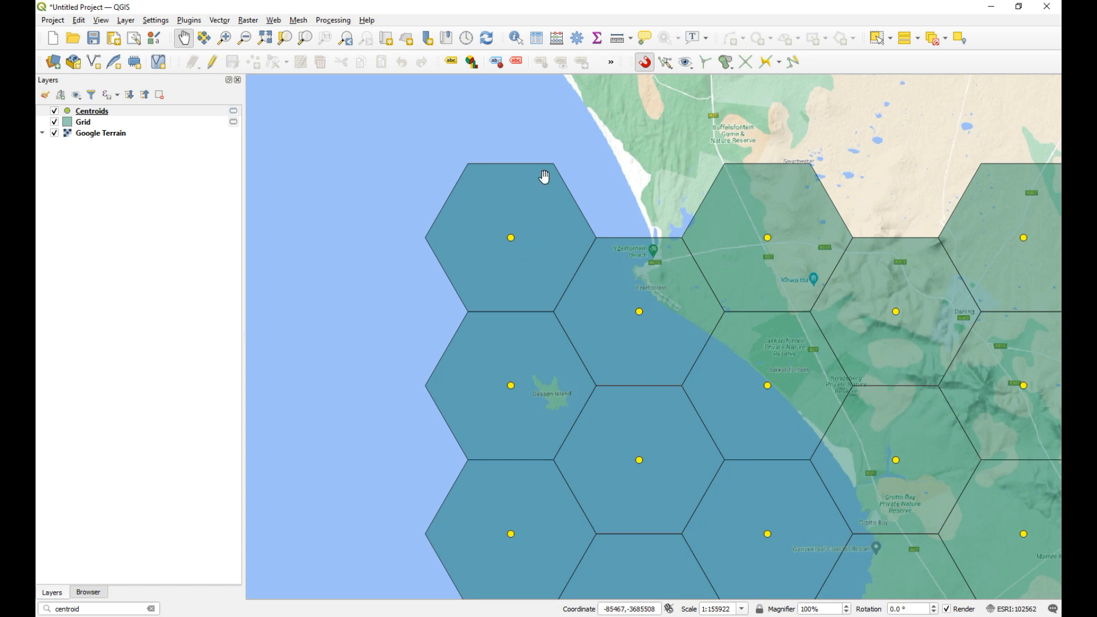
# Step: Measure the horizontal distance from the northwesternmost hexagon's centroid to the midpoint of the neighbouring hexagon's upper edge
pyautogui.click(618, 40)
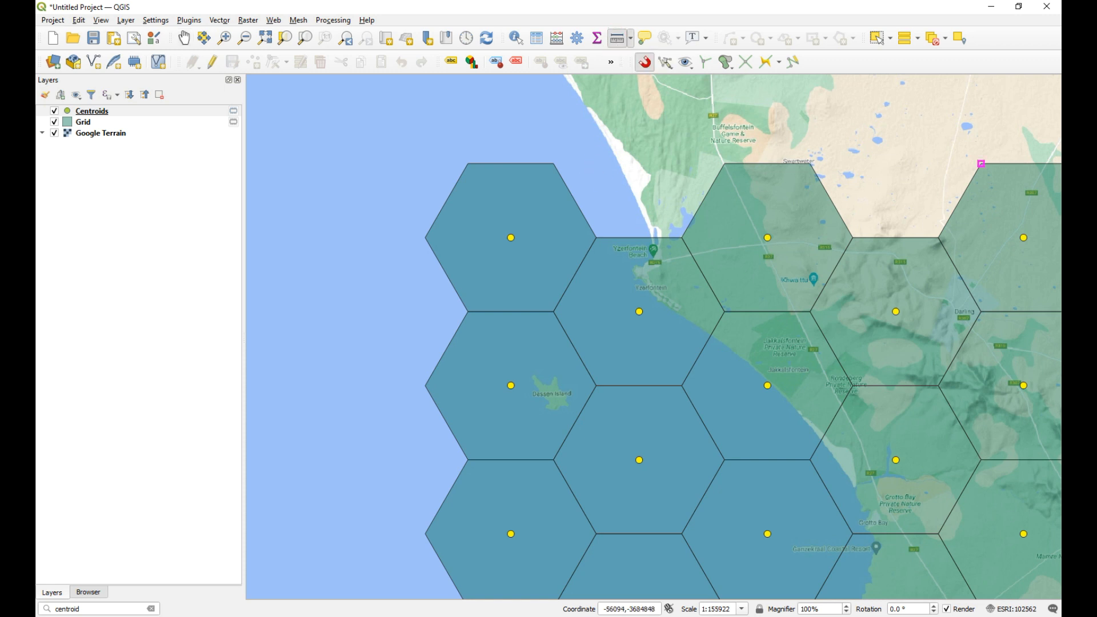
pyautogui.moveTo(869, 162); pyautogui.dragTo(213, 390)
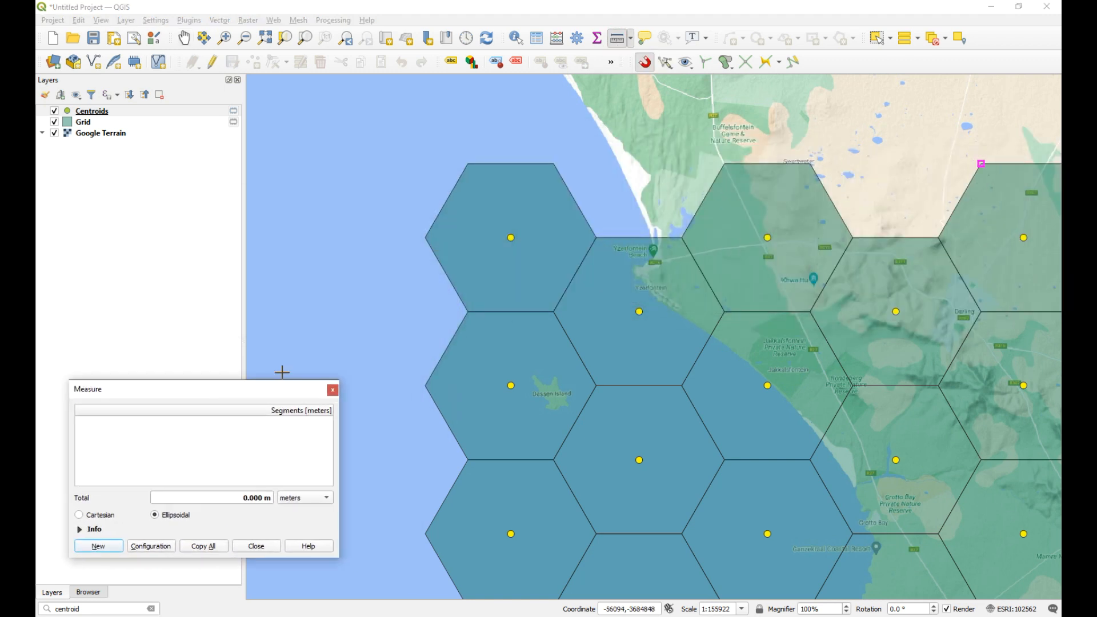
pyautogui.click(511, 237)
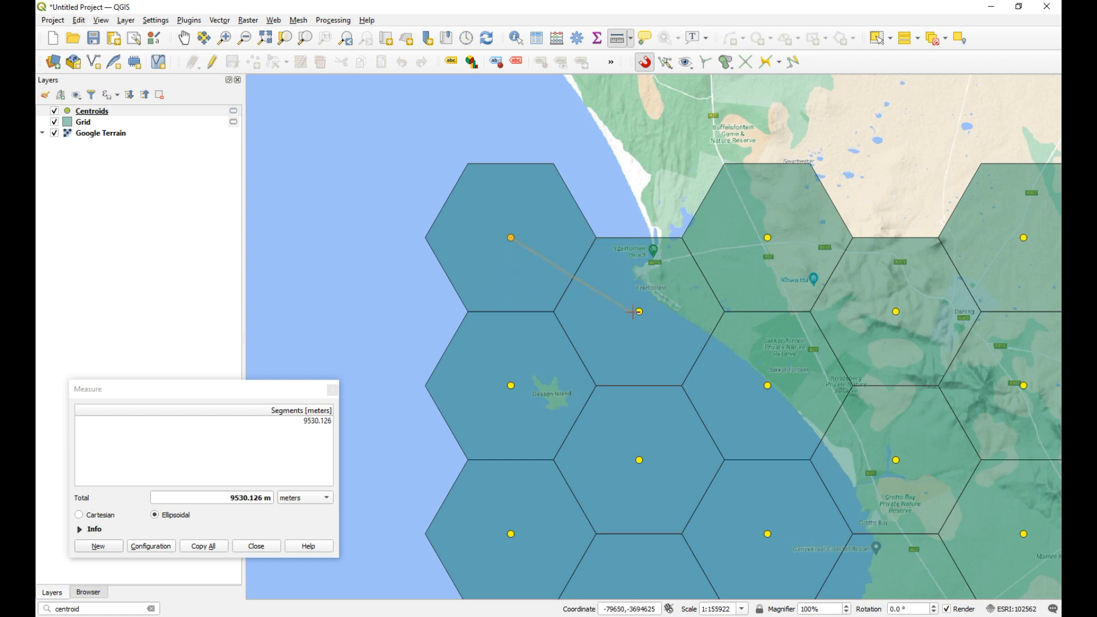
pyautogui.click(640, 238)
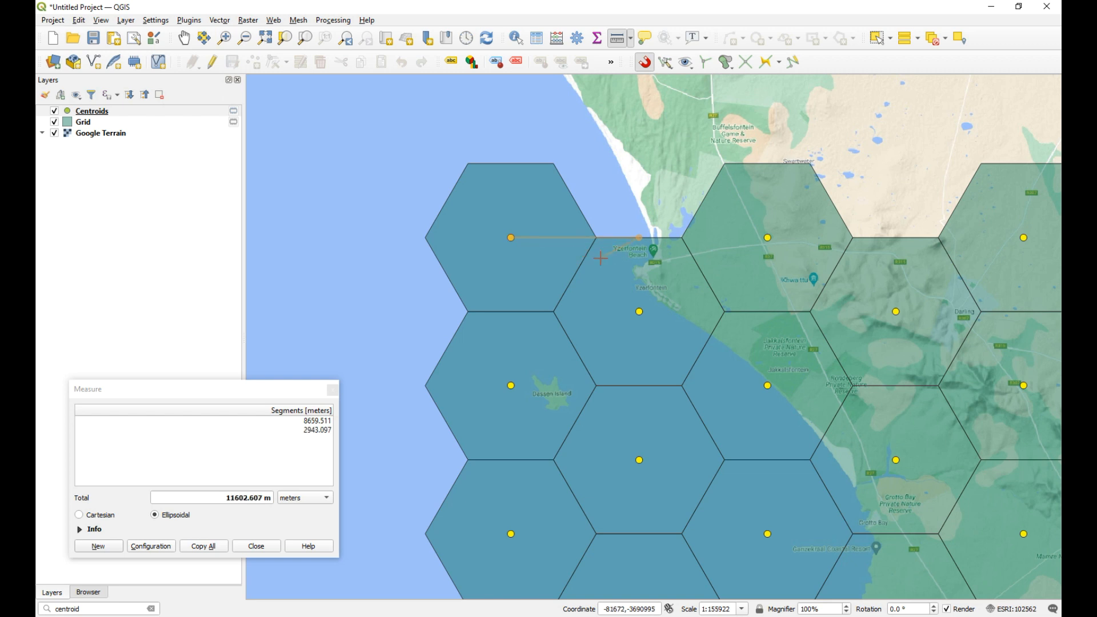
# Step: Start a new Create Grid run with grid type Line and the map canvas extent as the grid extent
pyautogui.click(220, 20)
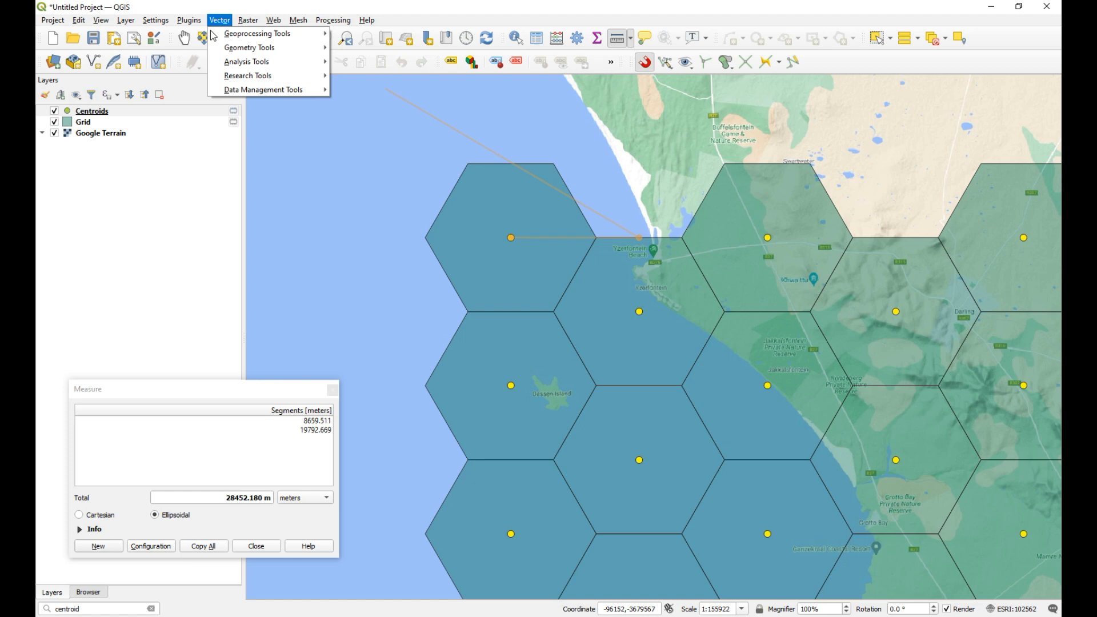
pyautogui.moveTo(253, 63)
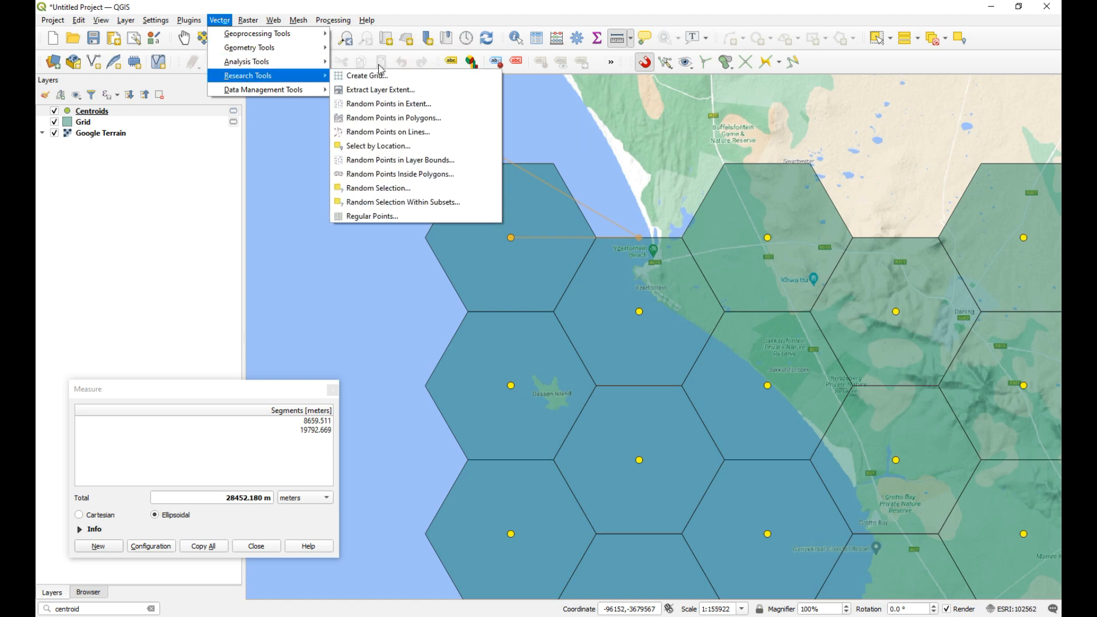
pyautogui.click(366, 73)
pyautogui.moveTo(400, 124); pyautogui.dragTo(510, 27)
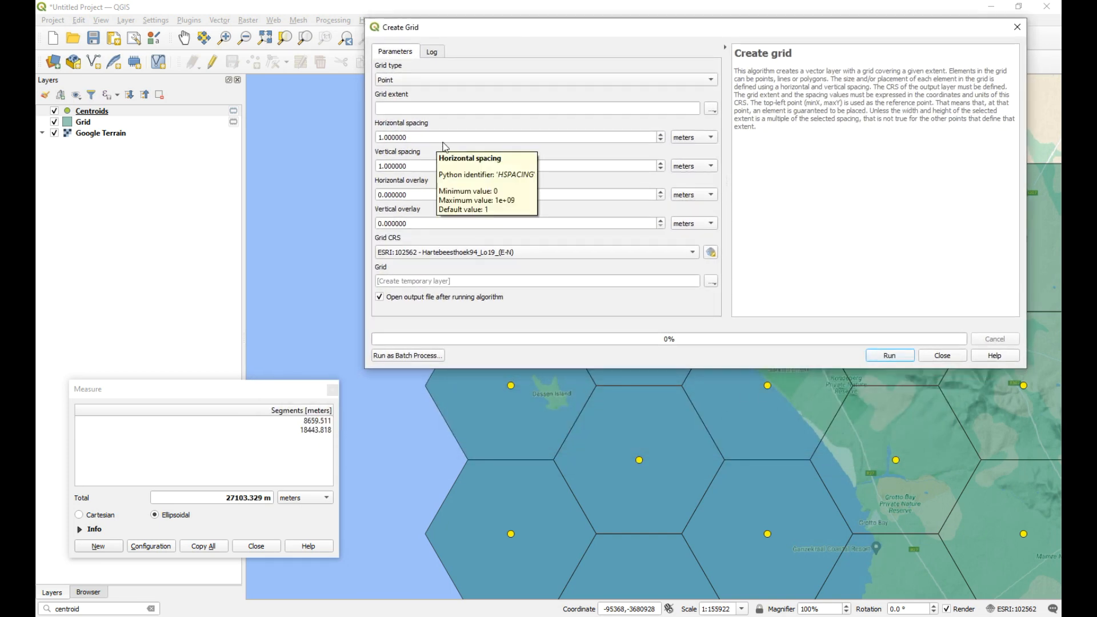
pyautogui.click(426, 79)
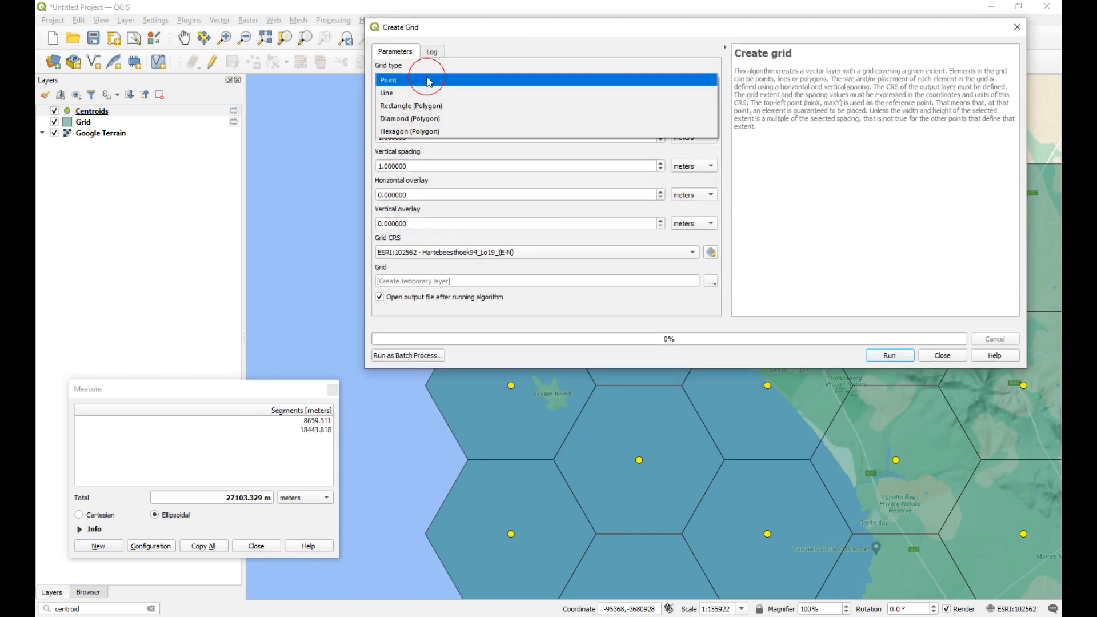
pyautogui.click(405, 93)
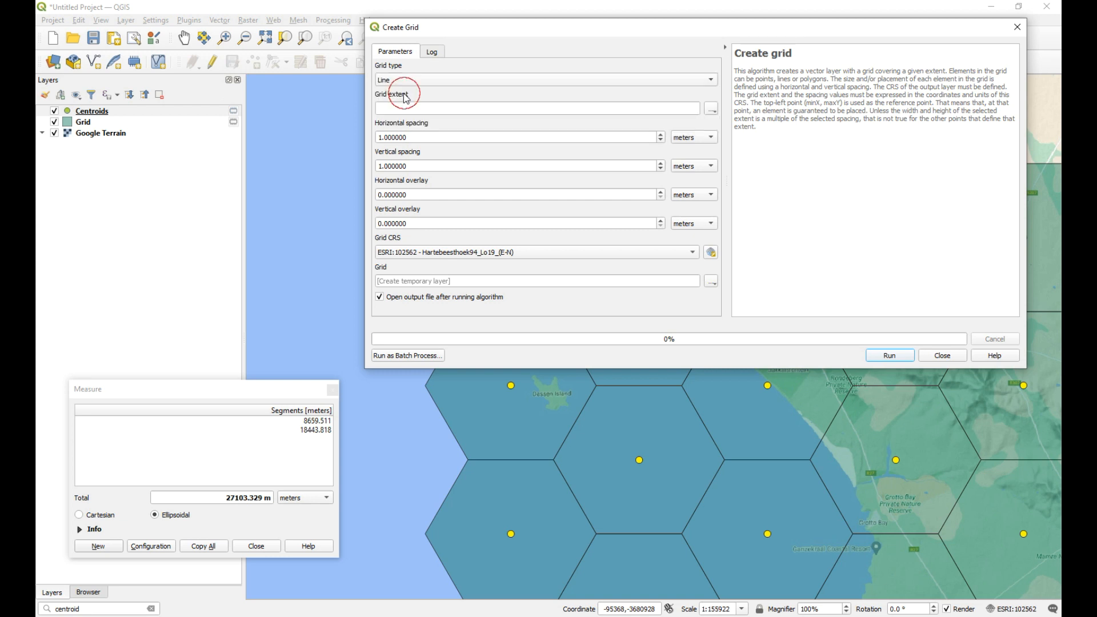
pyautogui.click(711, 112)
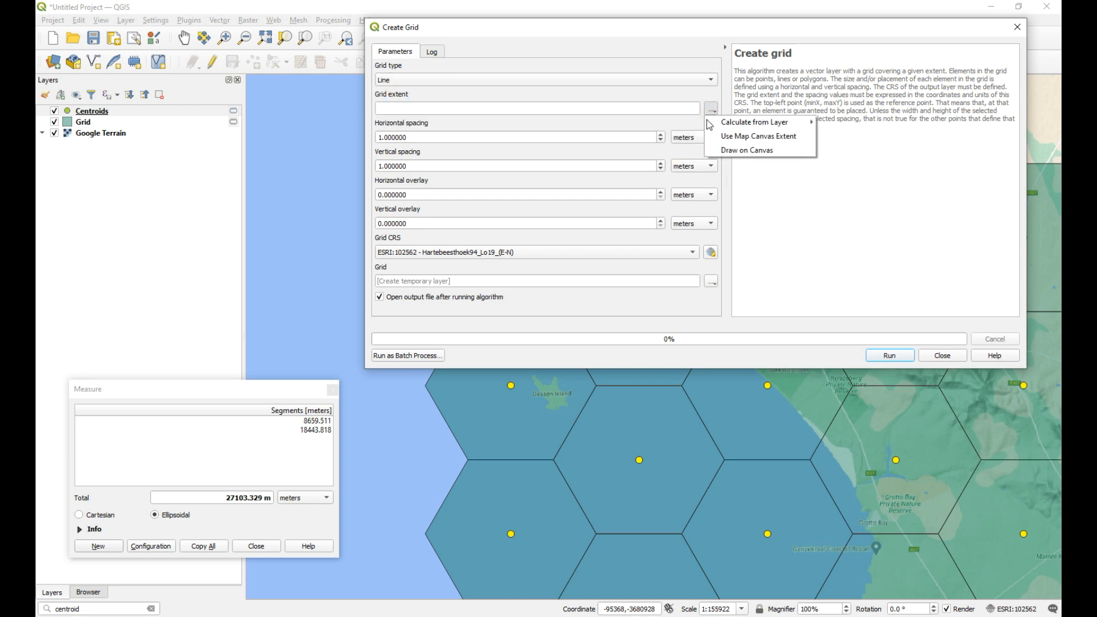
pyautogui.click(766, 142)
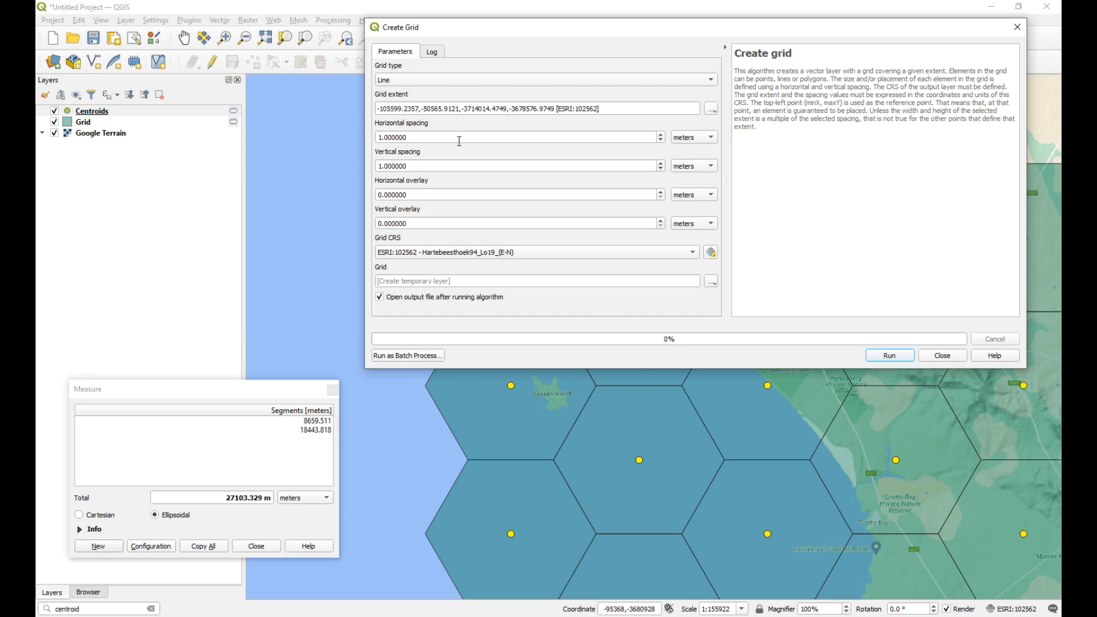
# Step: Create the line grid with horizontal spacing 8659.511 m and vertical spacing 4999 m, and close the grid and measurement dialogs
pyautogui.doubleClick(426, 138)
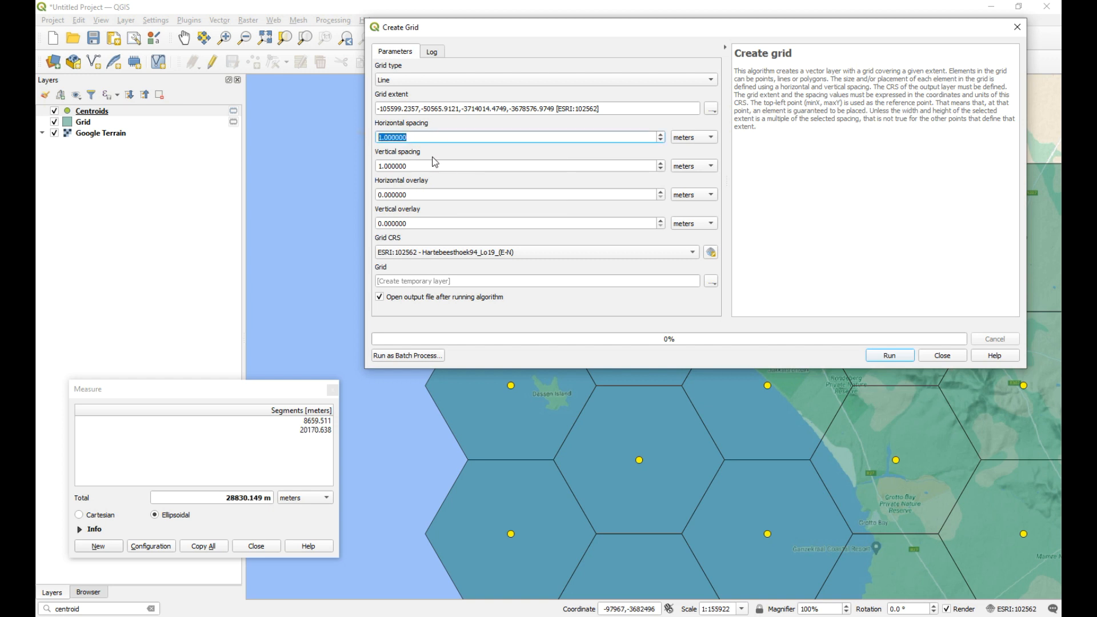
pyautogui.write('8659.511')
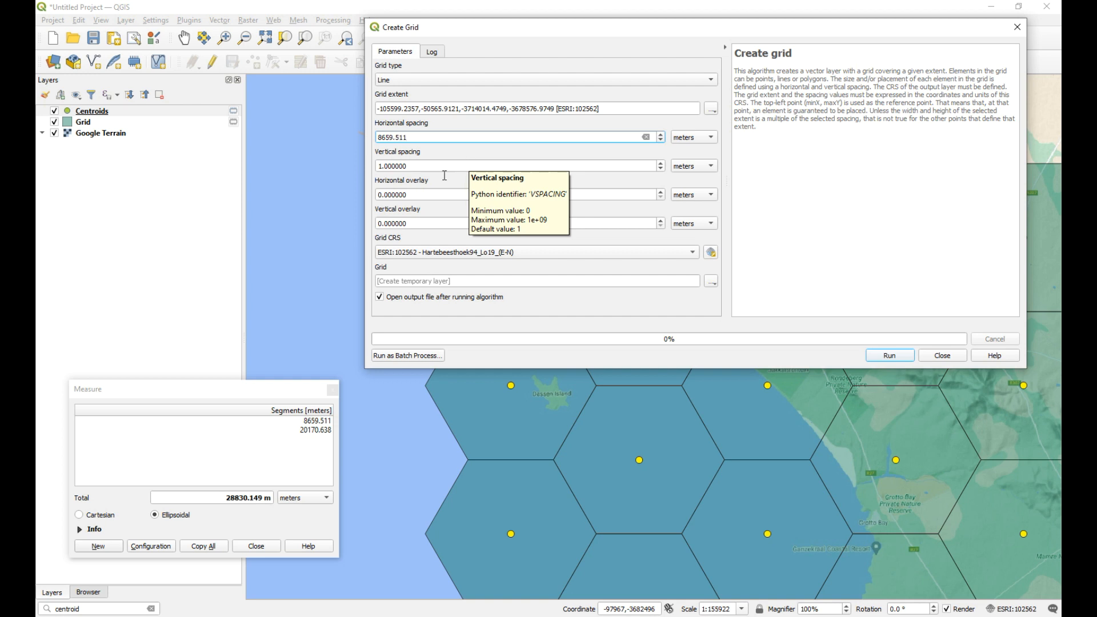
pyautogui.doubleClick(415, 165)
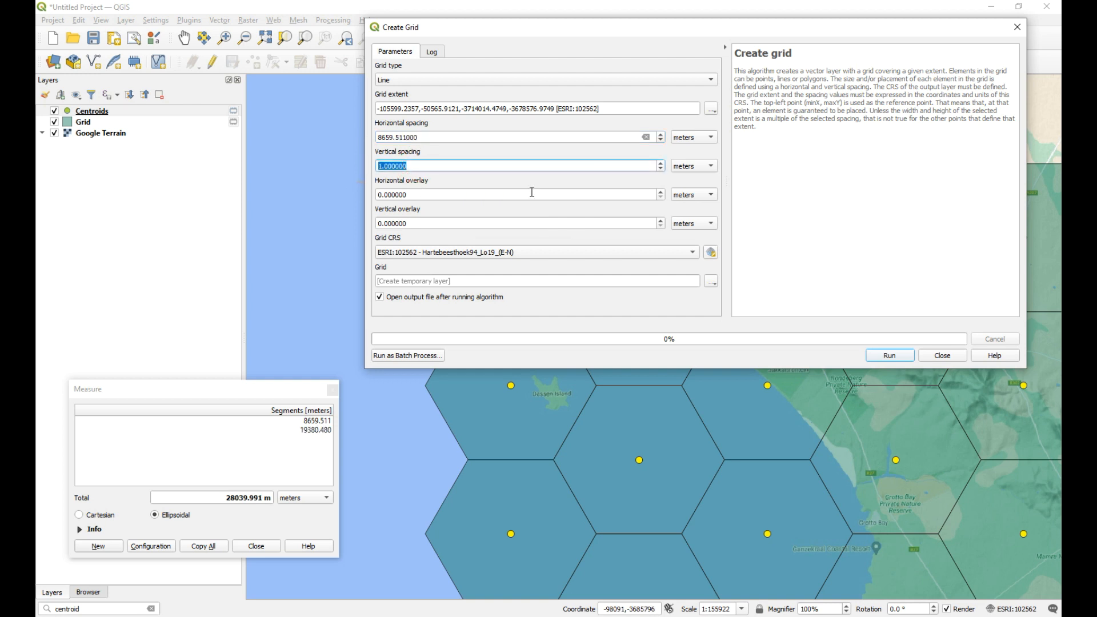
pyautogui.write('4')
pyautogui.click(898, 360)
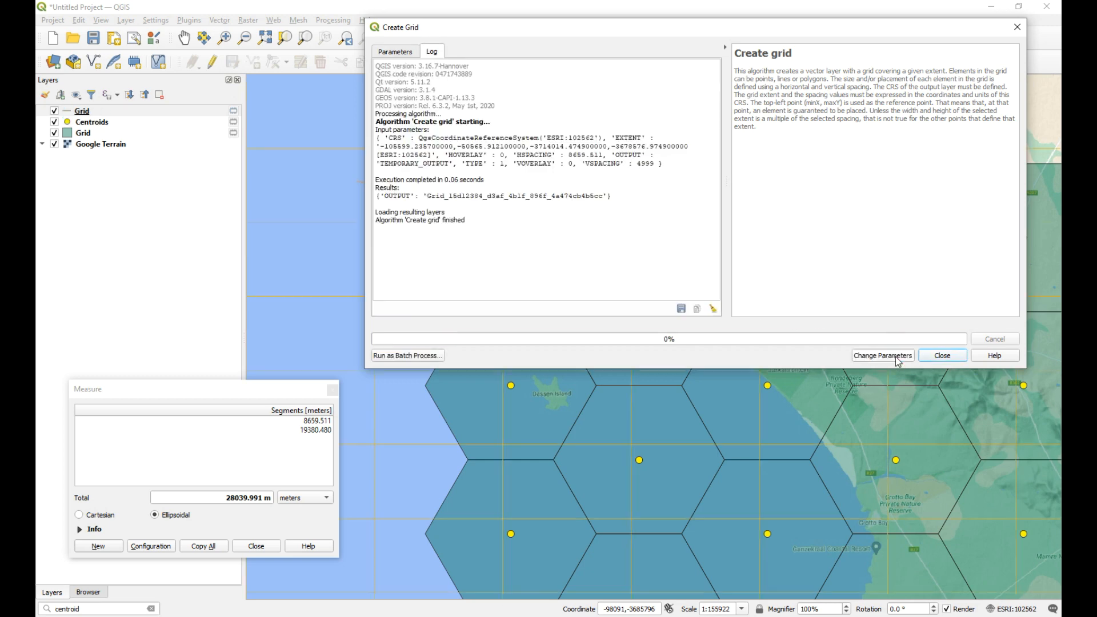
pyautogui.click(937, 356)
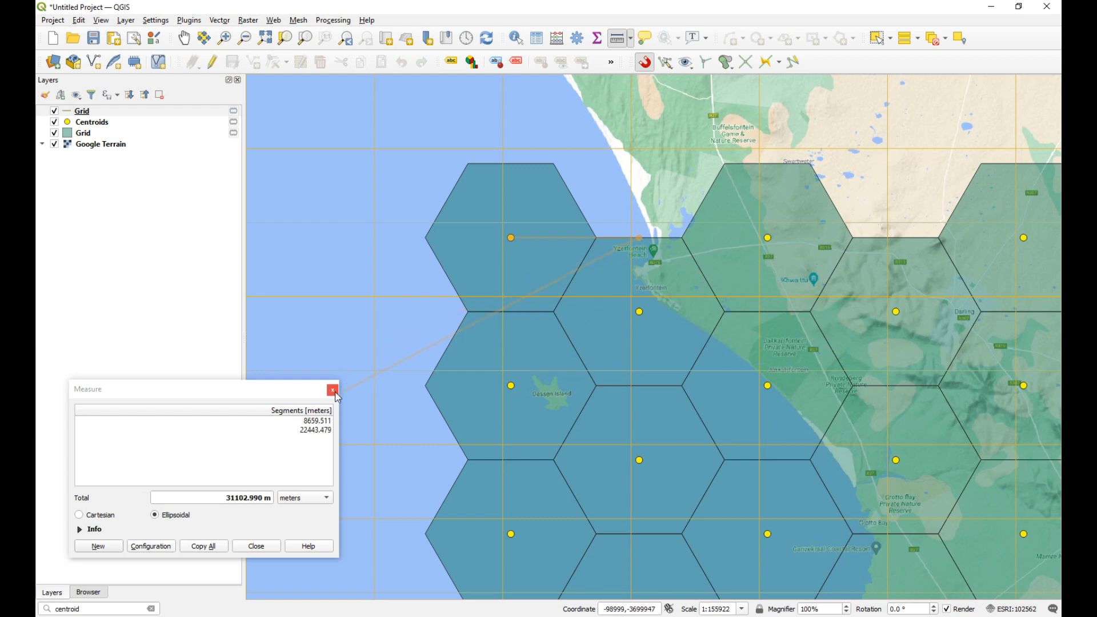
pyautogui.click(332, 389)
# Step: Style the line Grid layer with line width 0.4 and red color #ff5050, and apply the change
pyautogui.scroll(-1, 509, 238)
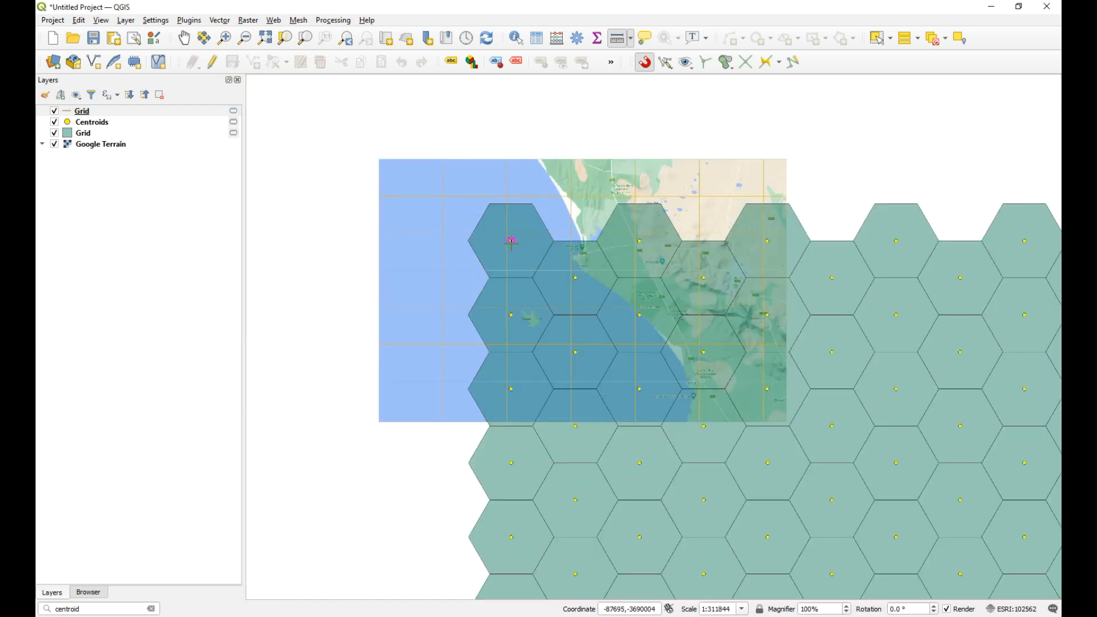
pyautogui.doubleClick(70, 112)
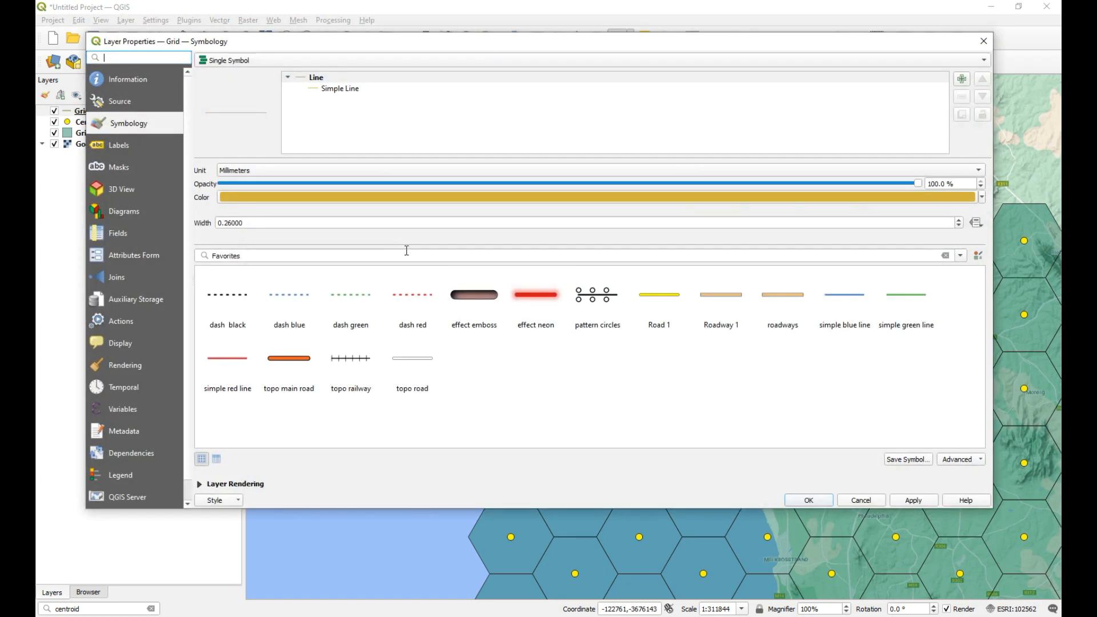
pyautogui.doubleClick(242, 223)
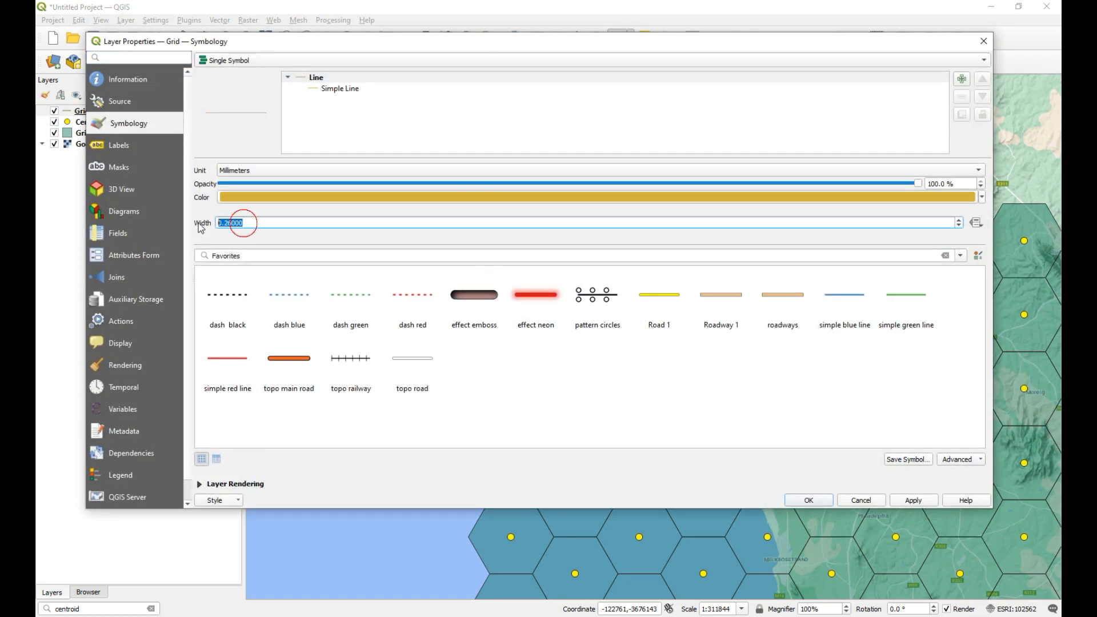
pyautogui.write('4')
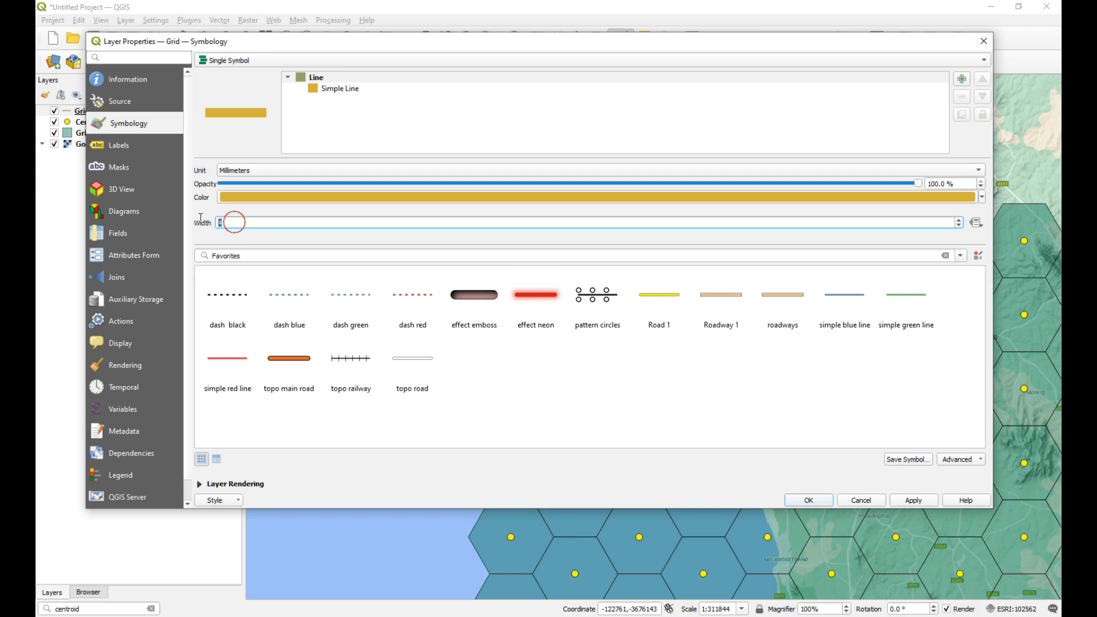
pyautogui.write('0.4')
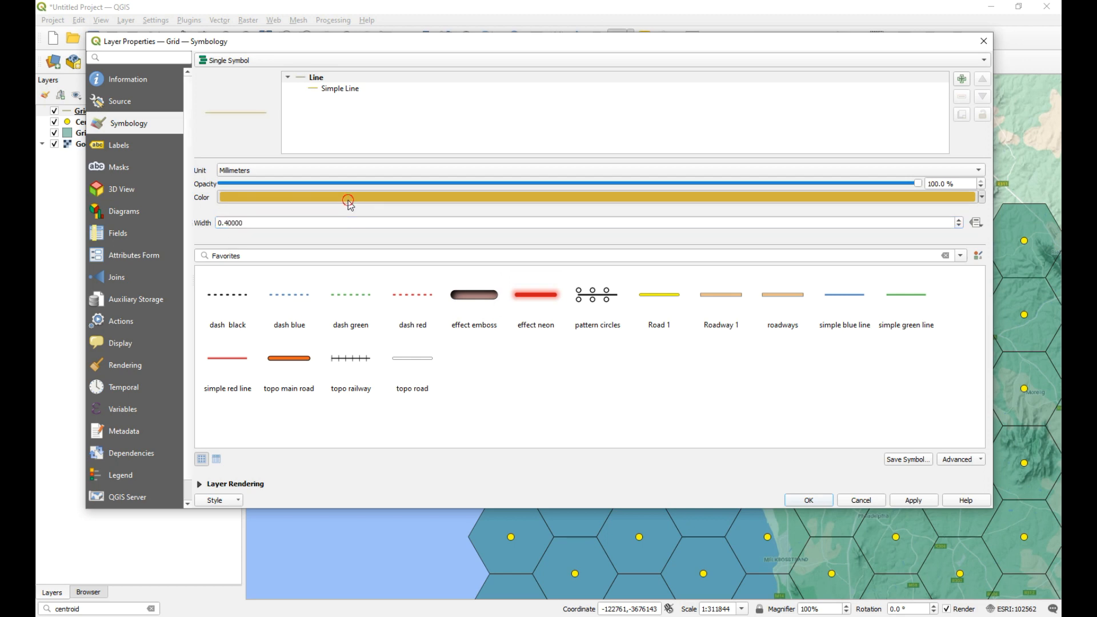
pyautogui.click(348, 200)
pyautogui.click(728, 484)
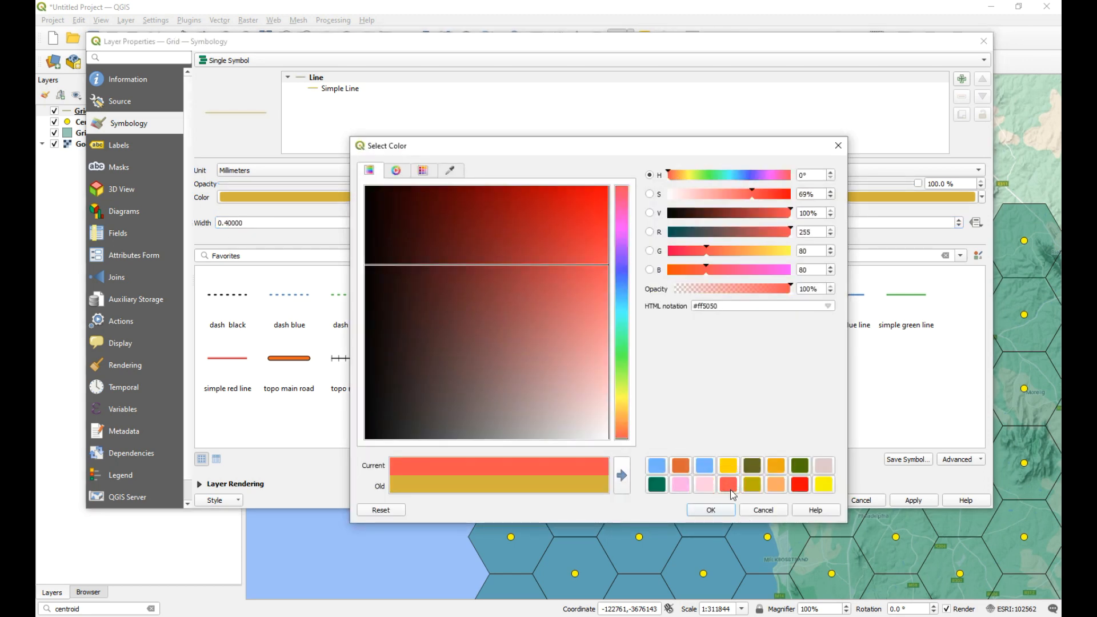
pyautogui.click(727, 510)
pyautogui.click(913, 501)
pyautogui.click(809, 501)
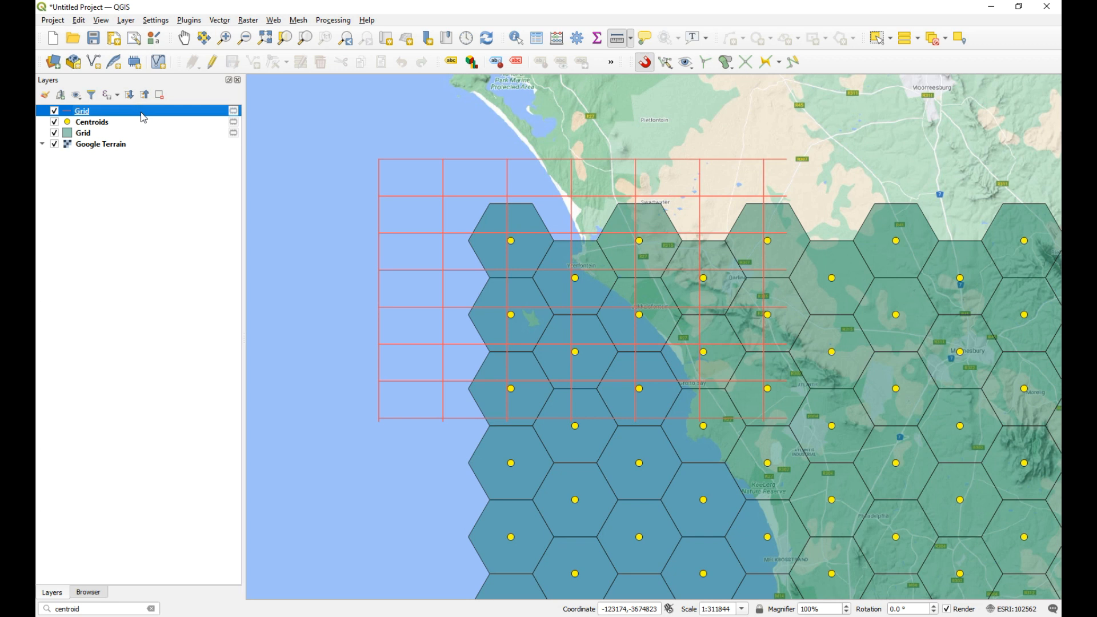
# Step: Start editing the line Grid layer and make the Advanced Digitizing tools available
pyautogui.click(214, 64)
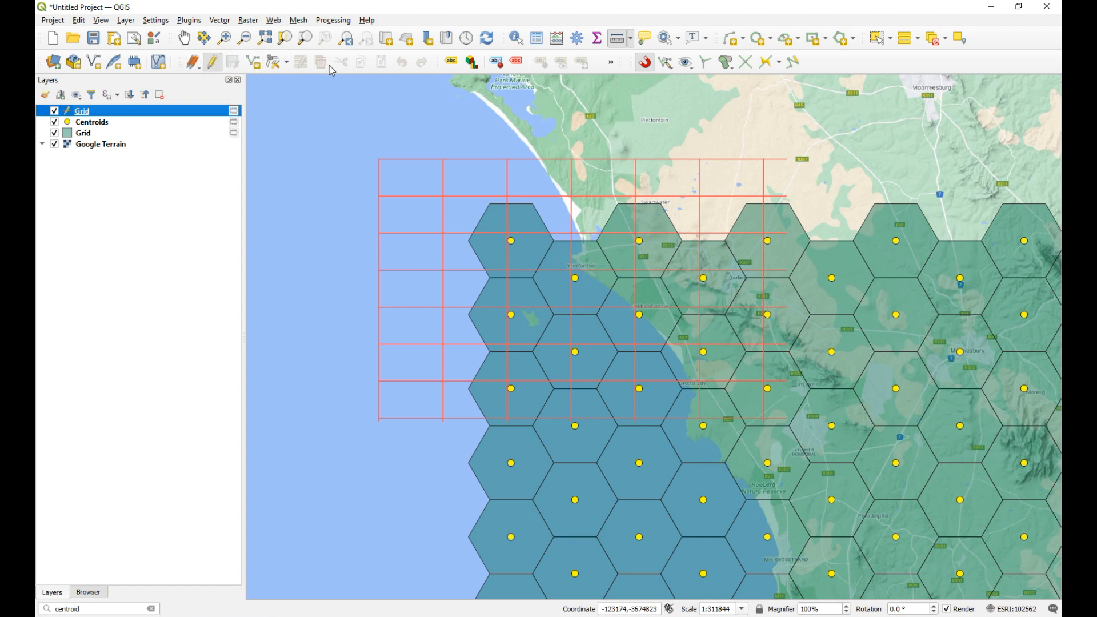
pyautogui.rightClick(843, 66)
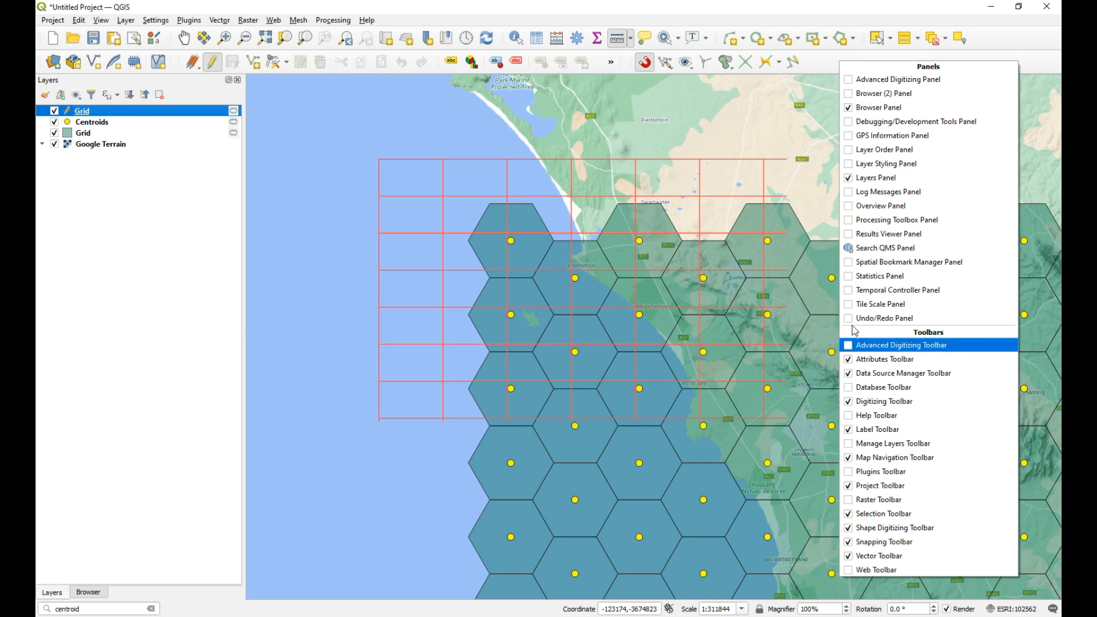
pyautogui.rightClick(827, 59)
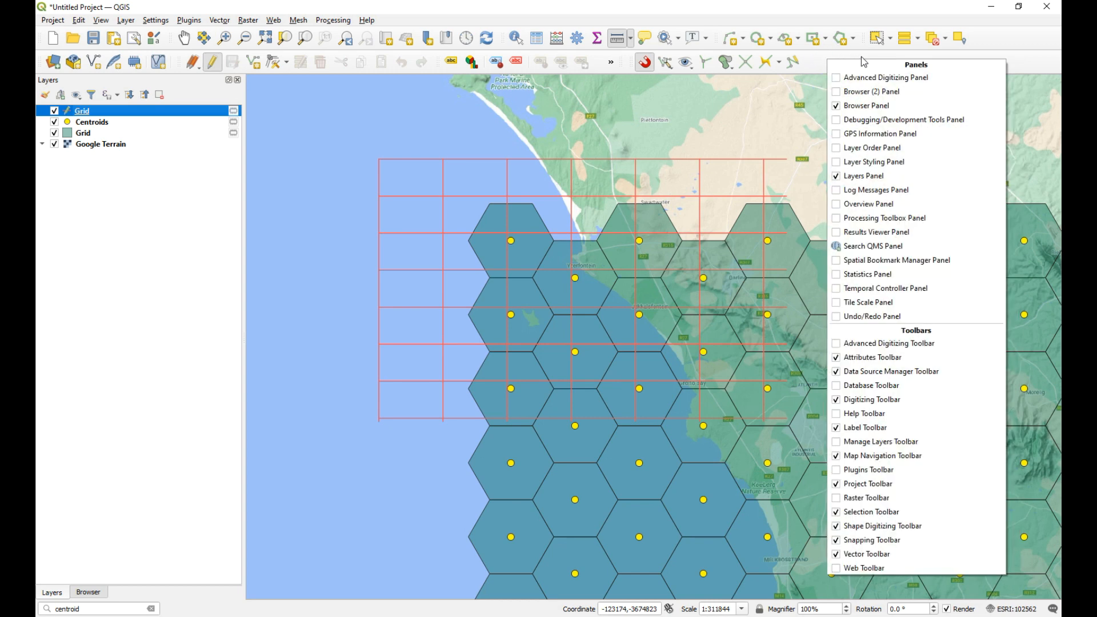
pyautogui.click(839, 345)
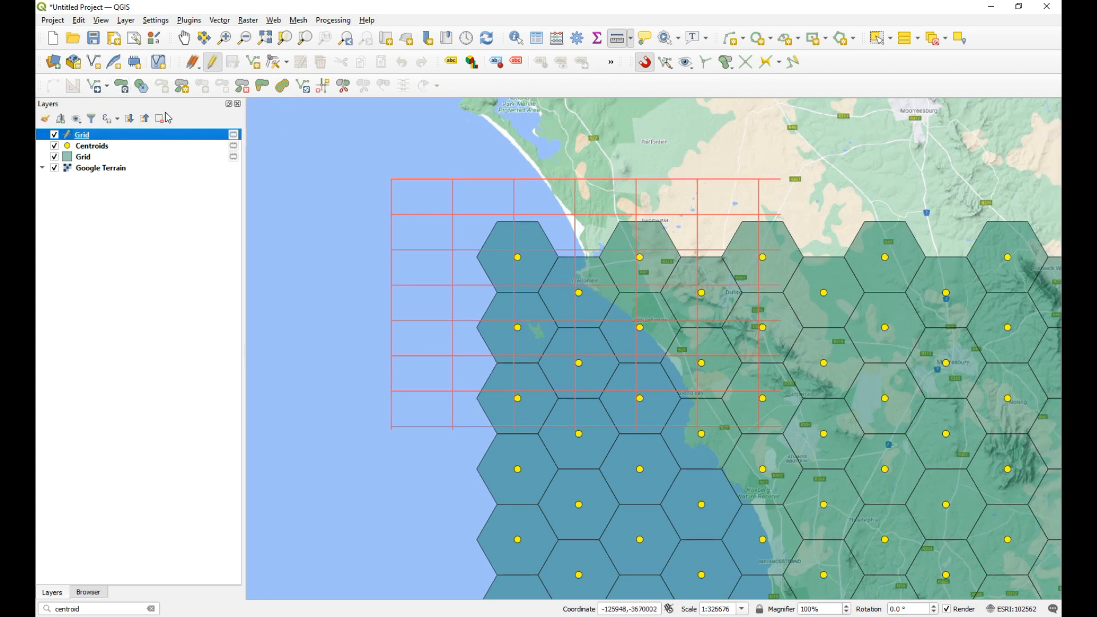
# Step: Select all lines of the line grid and enable snapping for that layer in the project snapping settings
pyautogui.click(881, 39)
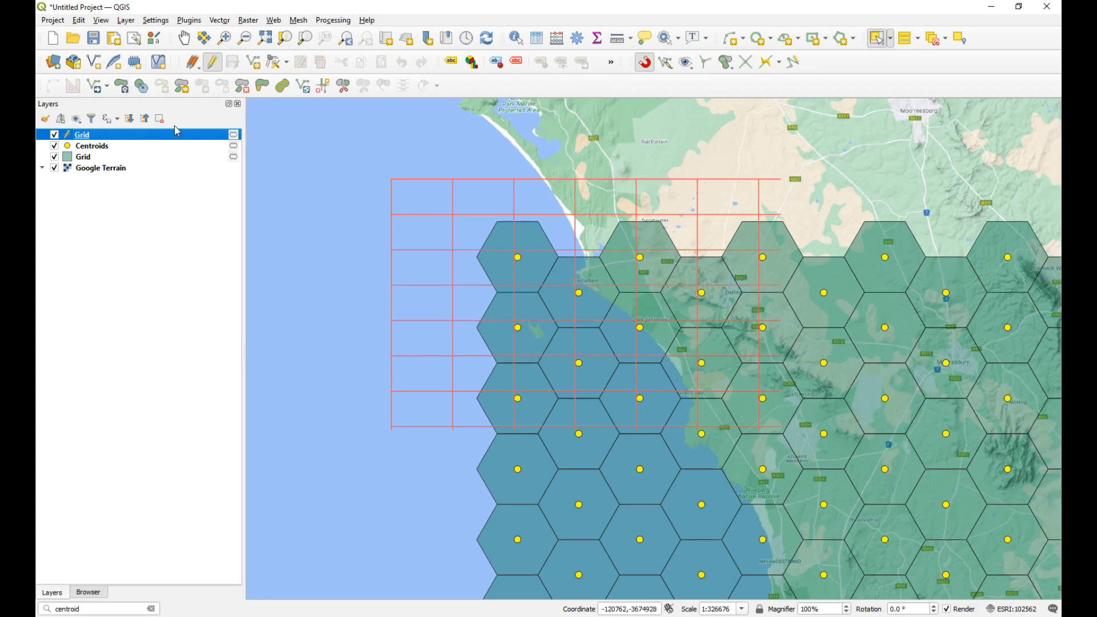
pyautogui.moveTo(338, 167); pyautogui.dragTo(868, 486)
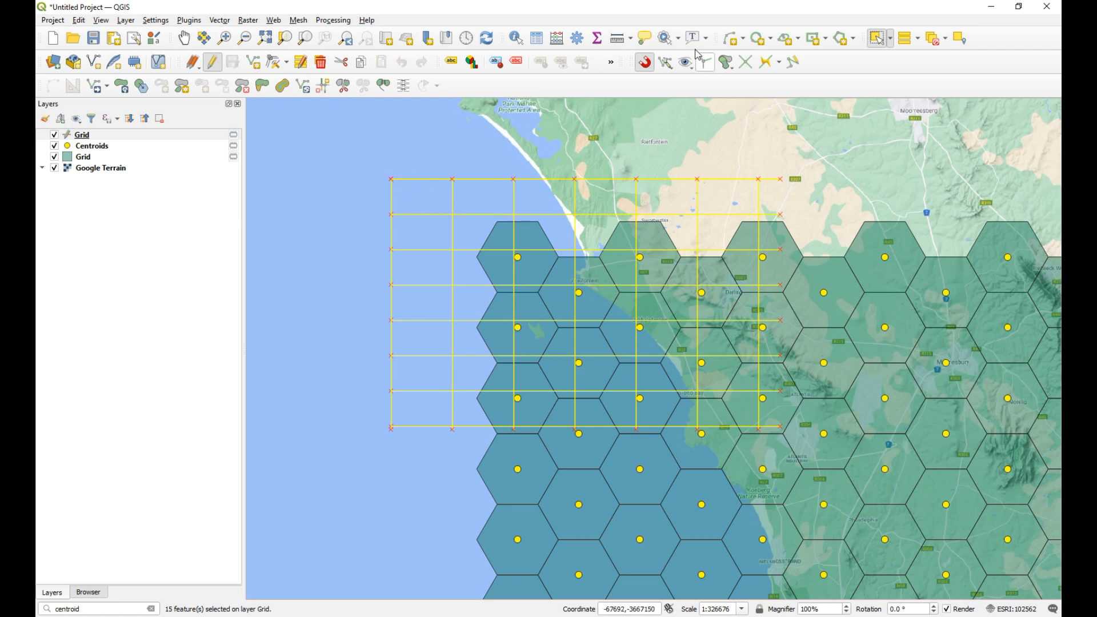
pyautogui.click(670, 69)
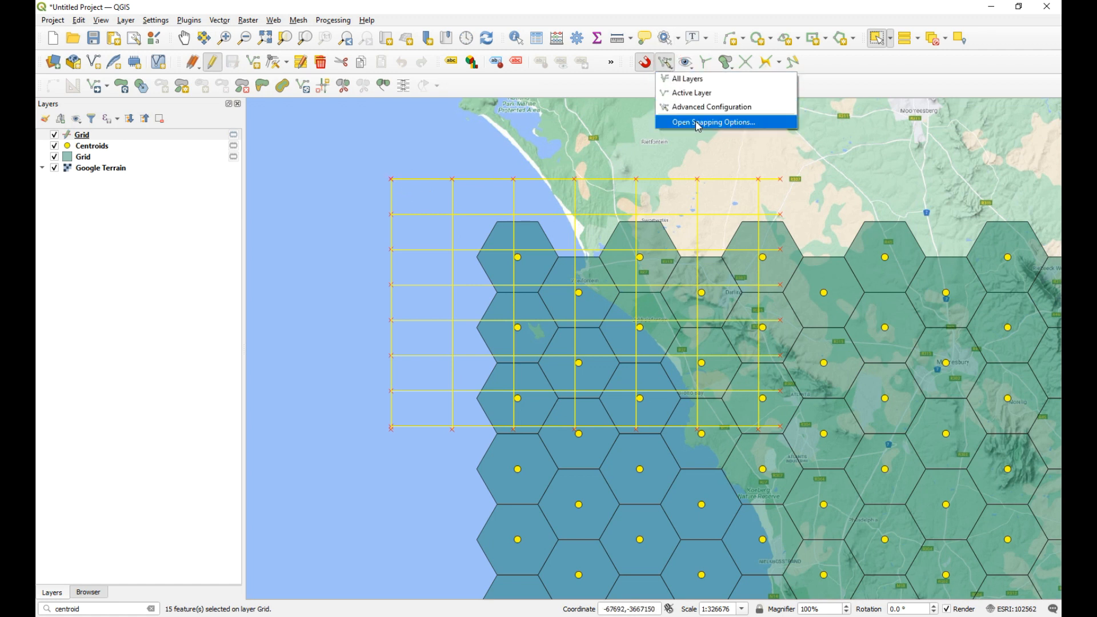
pyautogui.click(699, 125)
pyautogui.click(316, 415)
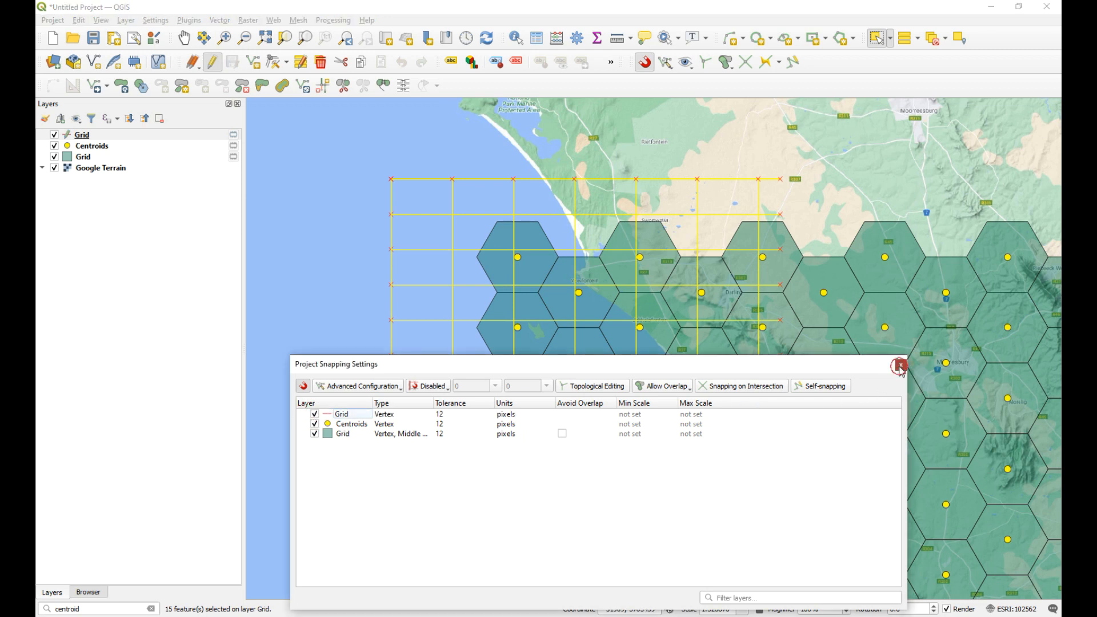
pyautogui.click(901, 366)
# Step: Move the selected grid lines so their northwest corner snaps to the northwesternmost hexagon's centroid, and clear the selection
pyautogui.click(99, 87)
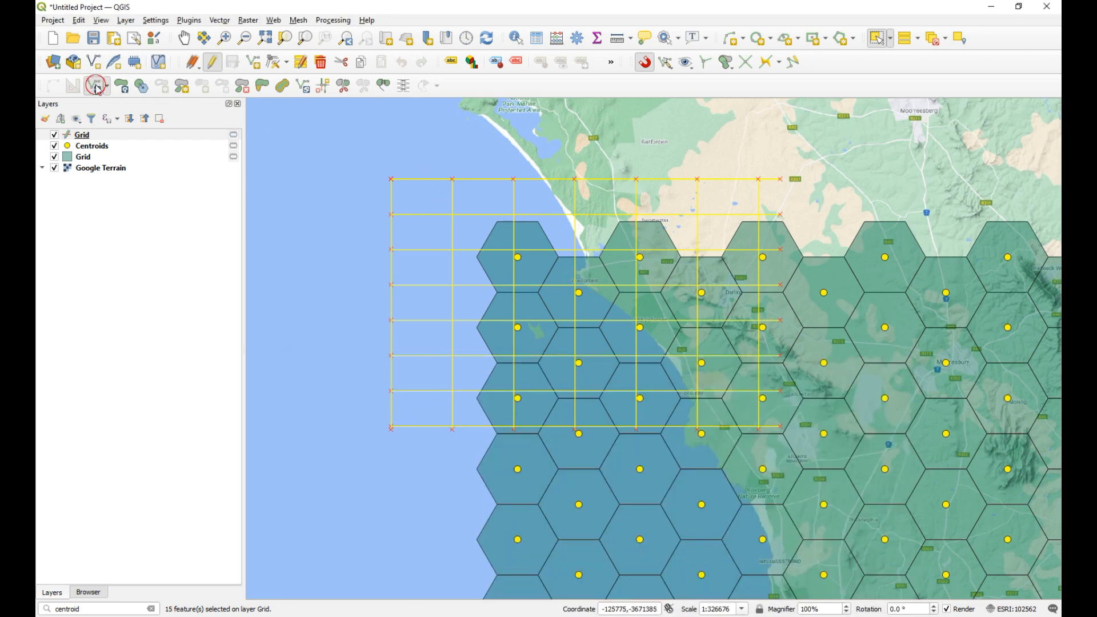
pyautogui.click(390, 178)
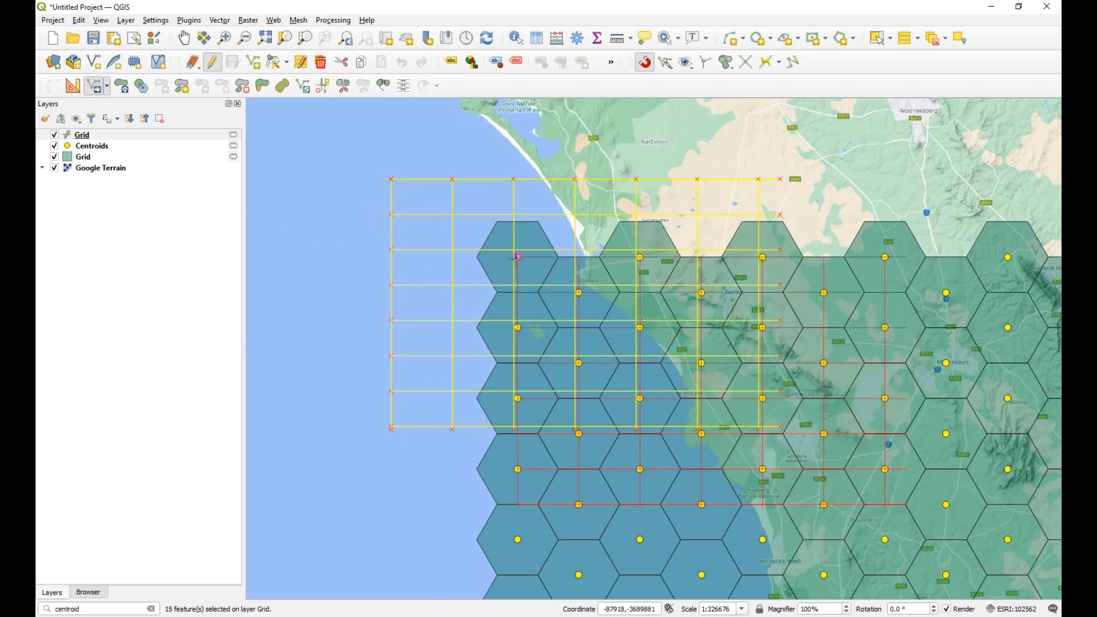
pyautogui.click(518, 257)
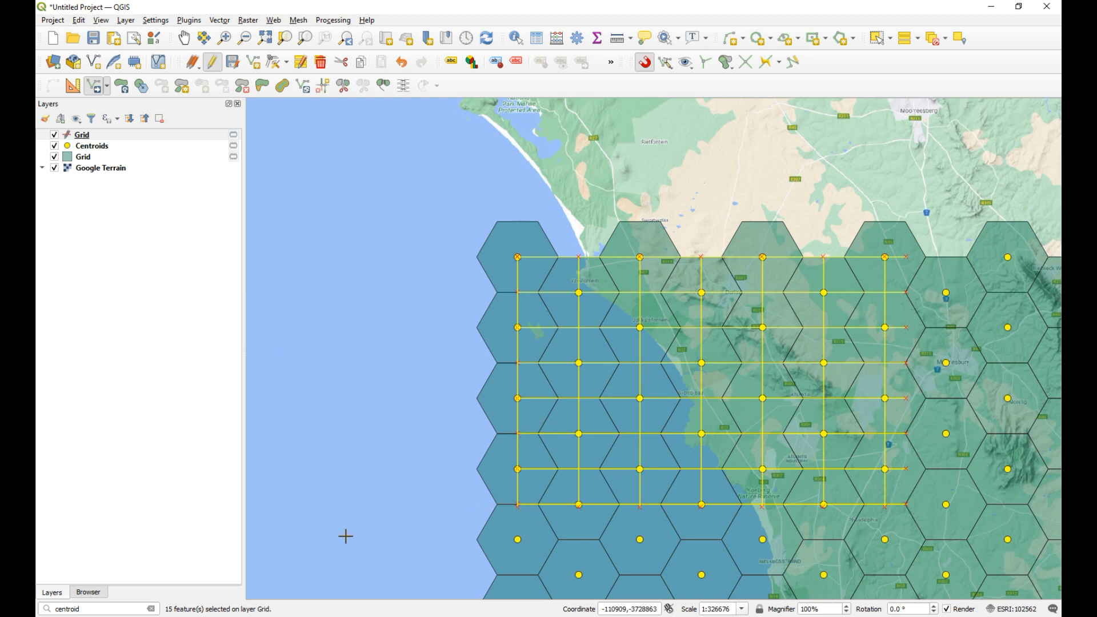
pyautogui.click(936, 39)
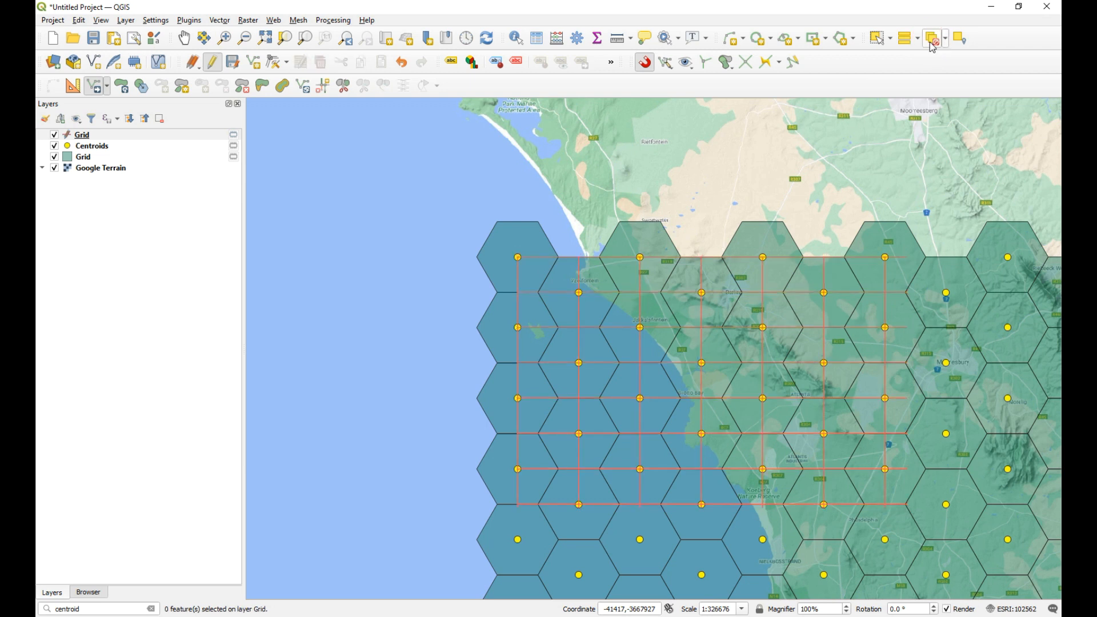
# Step: Save the moved lines of the line Grid layer and stop editing it
pyautogui.click(216, 66)
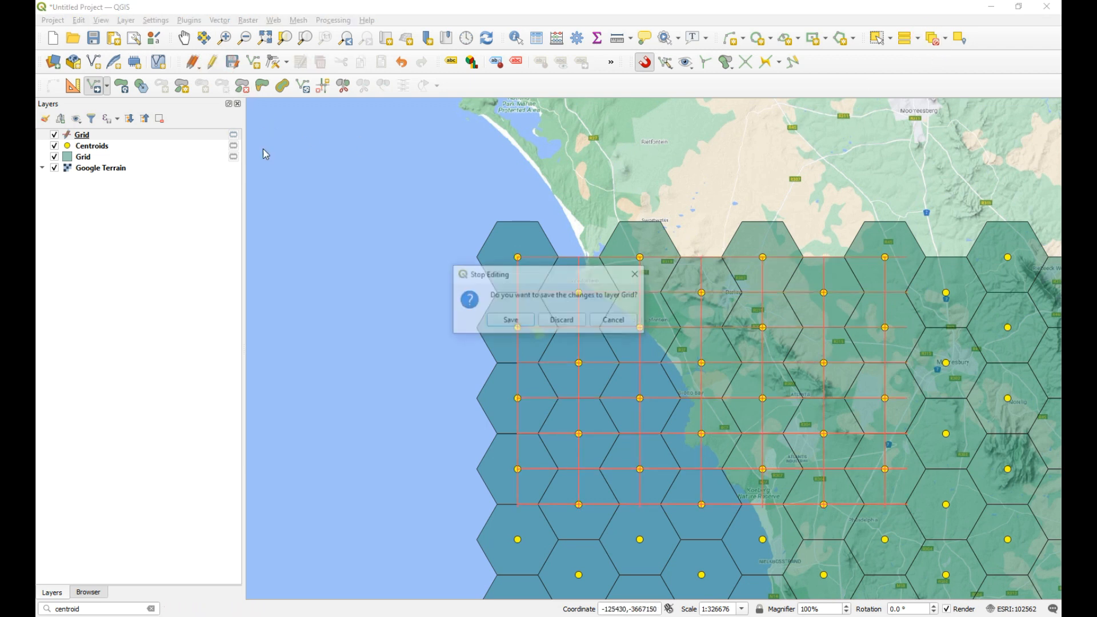
pyautogui.click(515, 320)
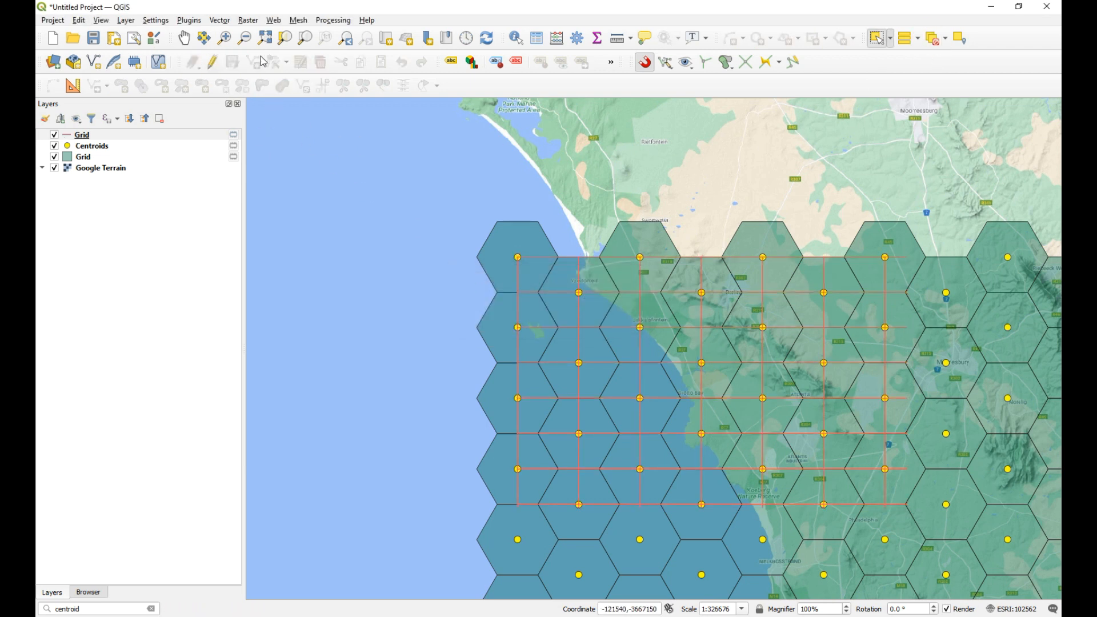
# Step: Examine closely how the grid line intersections align with the hexagon centroids, and return to a view of the whole hexagon grid
pyautogui.click(232, 43)
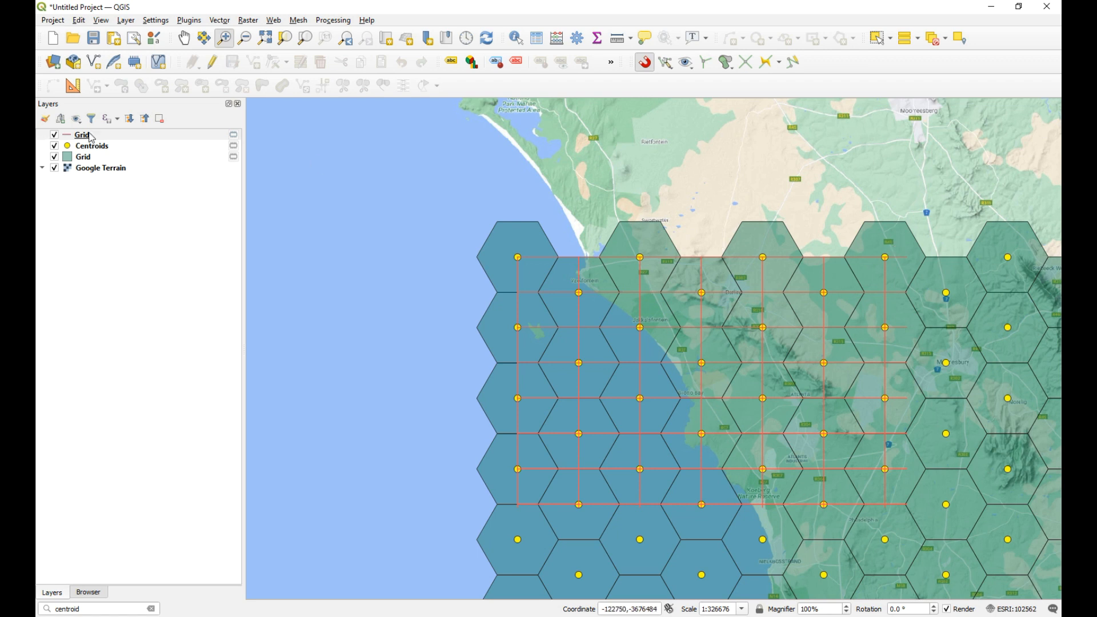
pyautogui.moveTo(910, 245); pyautogui.dragTo(857, 288)
pyautogui.moveTo(693, 248); pyautogui.dragTo(625, 290)
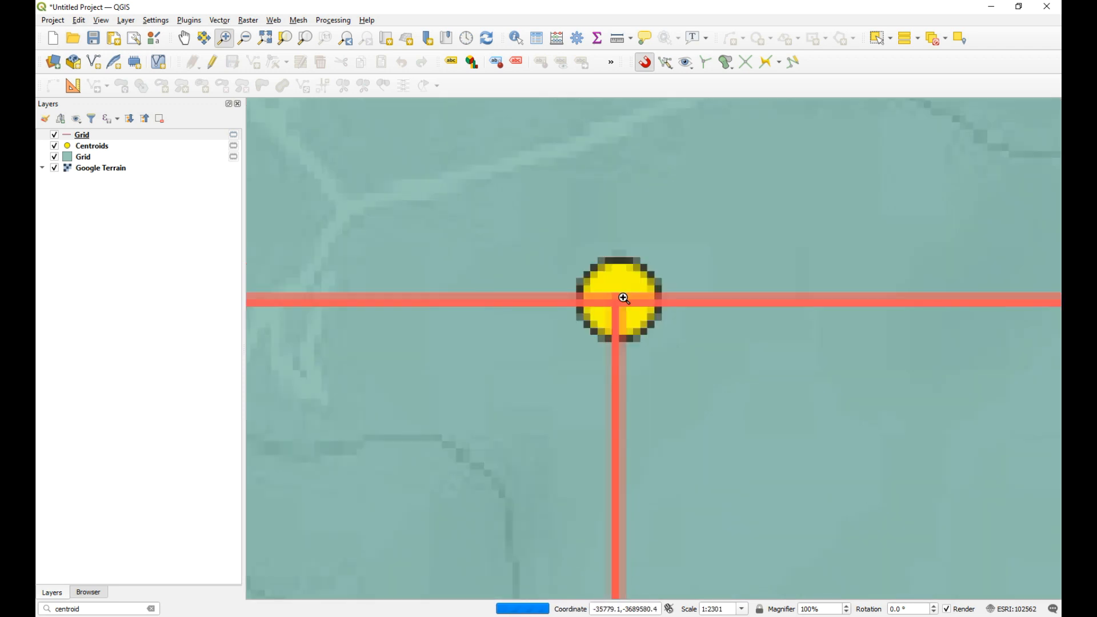
pyautogui.moveTo(677, 257); pyautogui.dragTo(595, 341)
pyautogui.moveTo(547, 314); pyautogui.dragTo(467, 427)
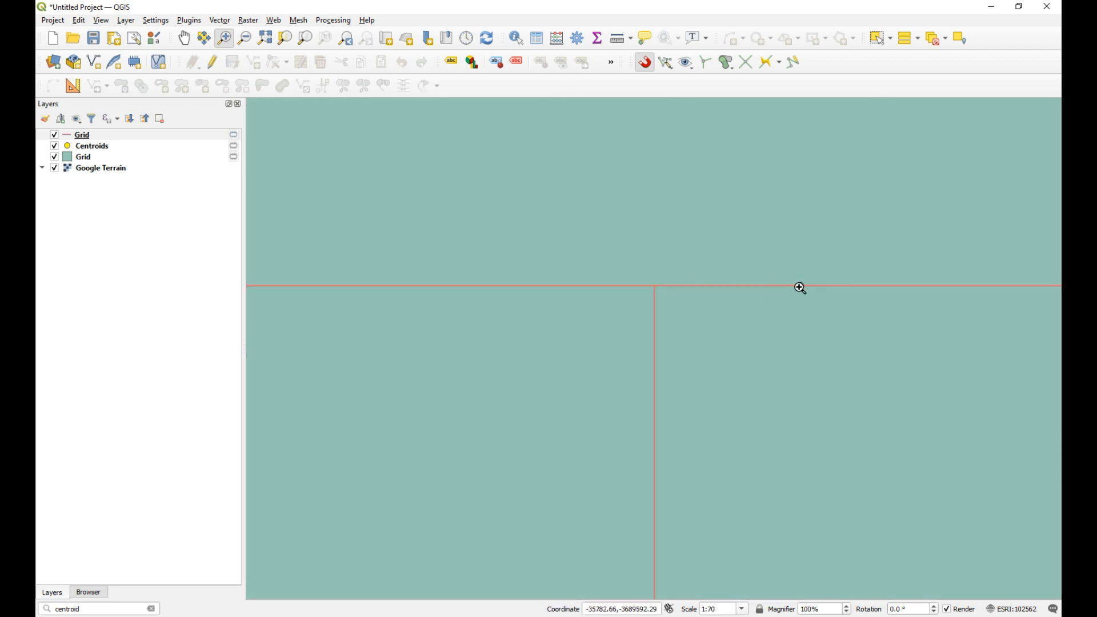
pyautogui.scroll(-4, 720, 269)
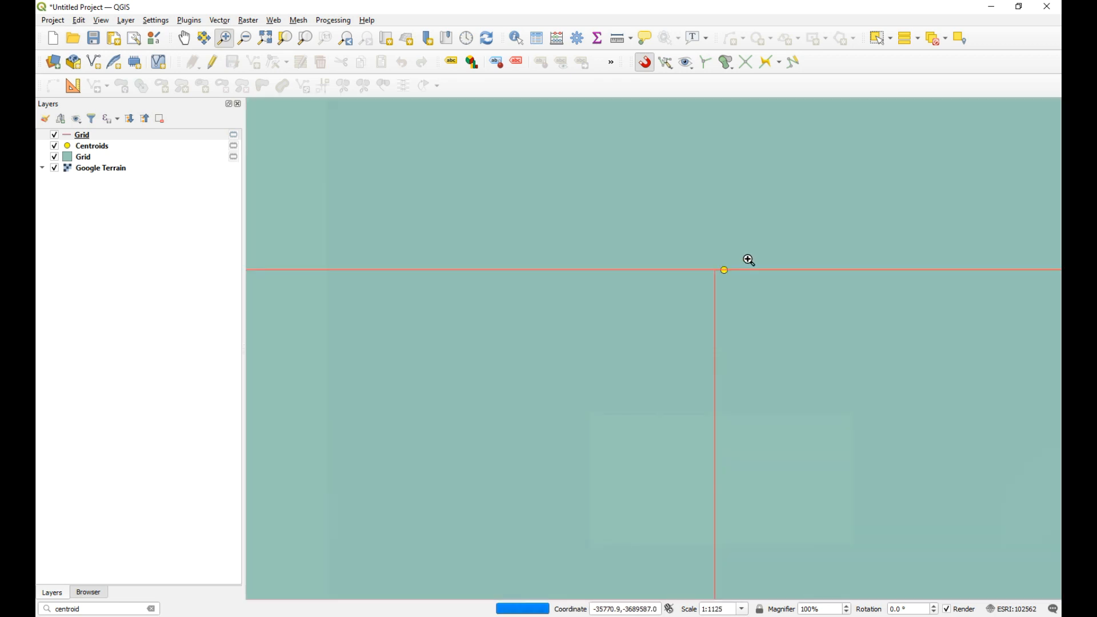
pyautogui.moveTo(691, 293); pyautogui.dragTo(516, 372)
pyautogui.scroll(-9, 657, 315)
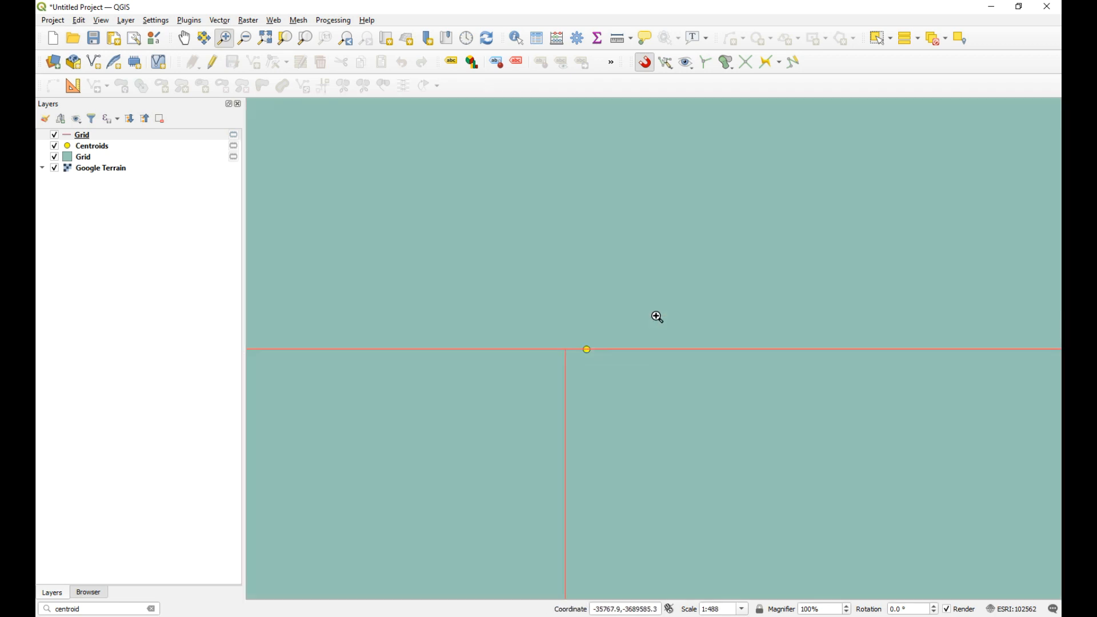
pyautogui.scroll(-4, 700, 309)
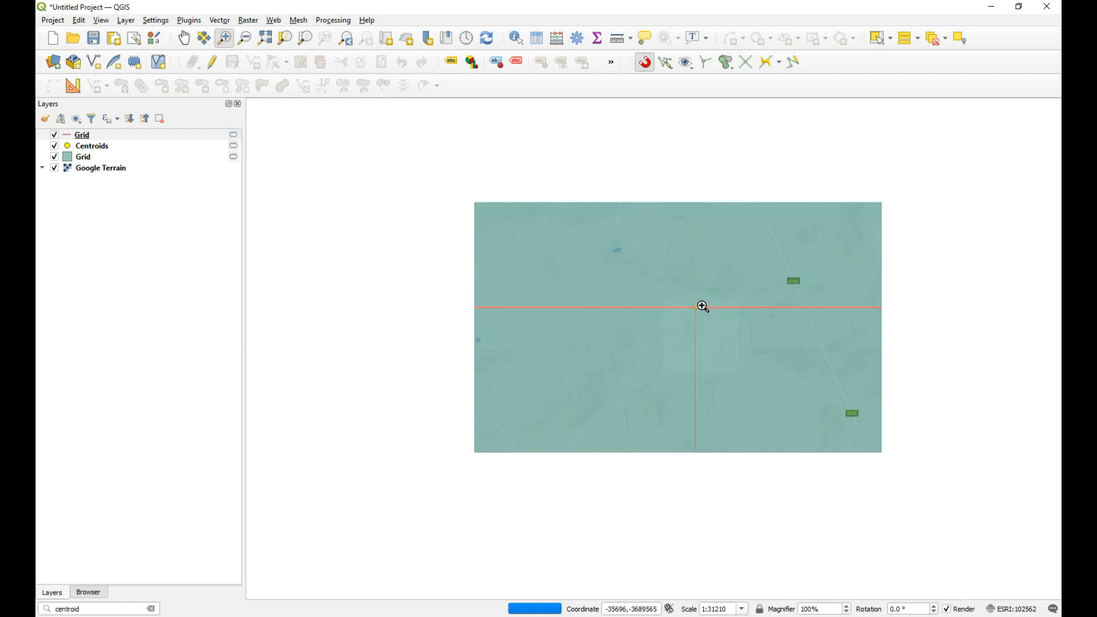
pyautogui.scroll(-2, 723, 302)
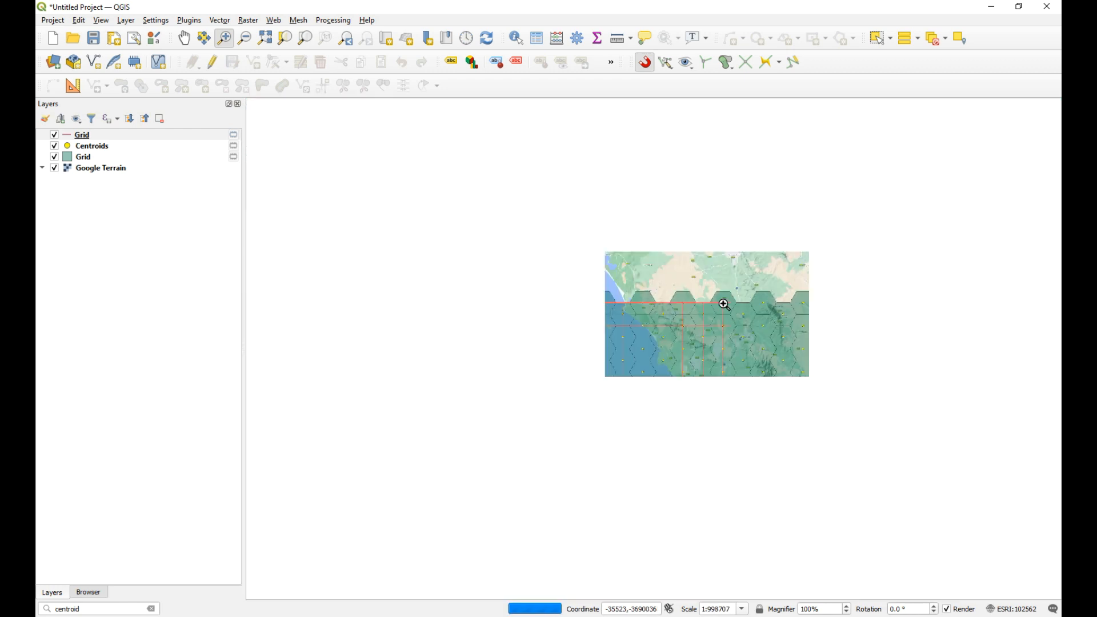
pyautogui.click(225, 38)
pyautogui.moveTo(550, 265); pyautogui.dragTo(1047, 490)
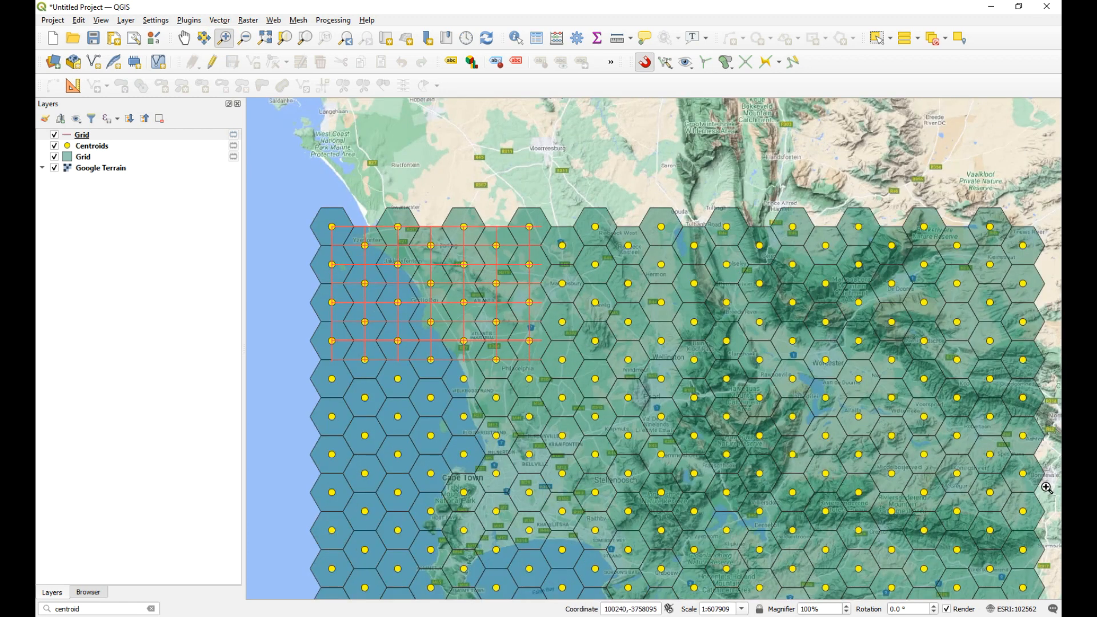
# Step: Start editing the line Grid layer again, select all of its lines, and delete them
pyautogui.click(140, 136)
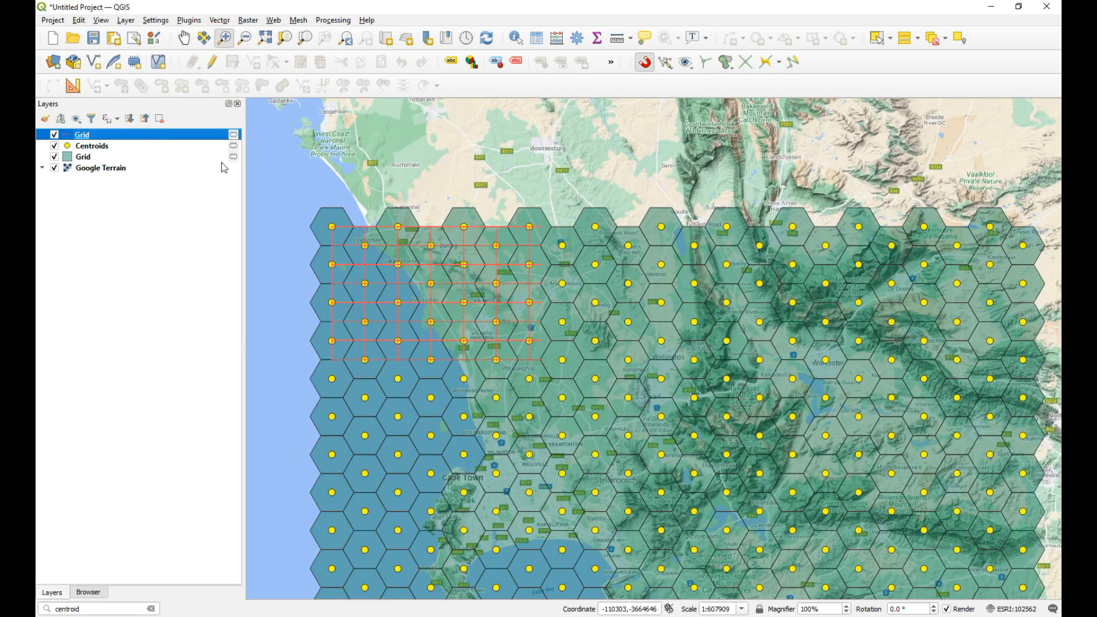
pyautogui.click(213, 62)
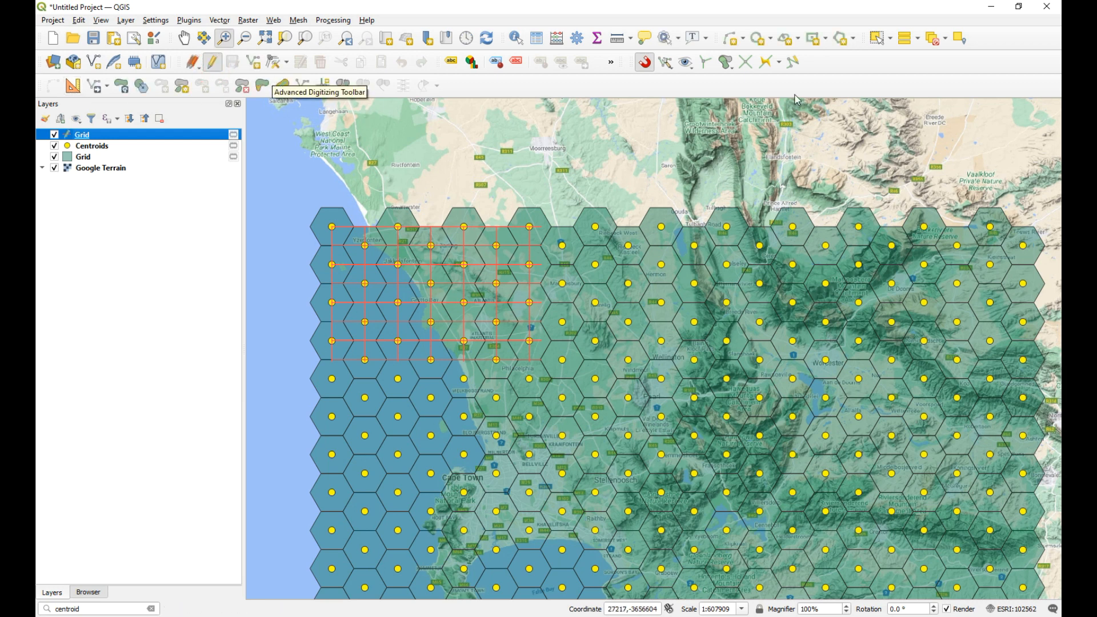
pyautogui.click(908, 40)
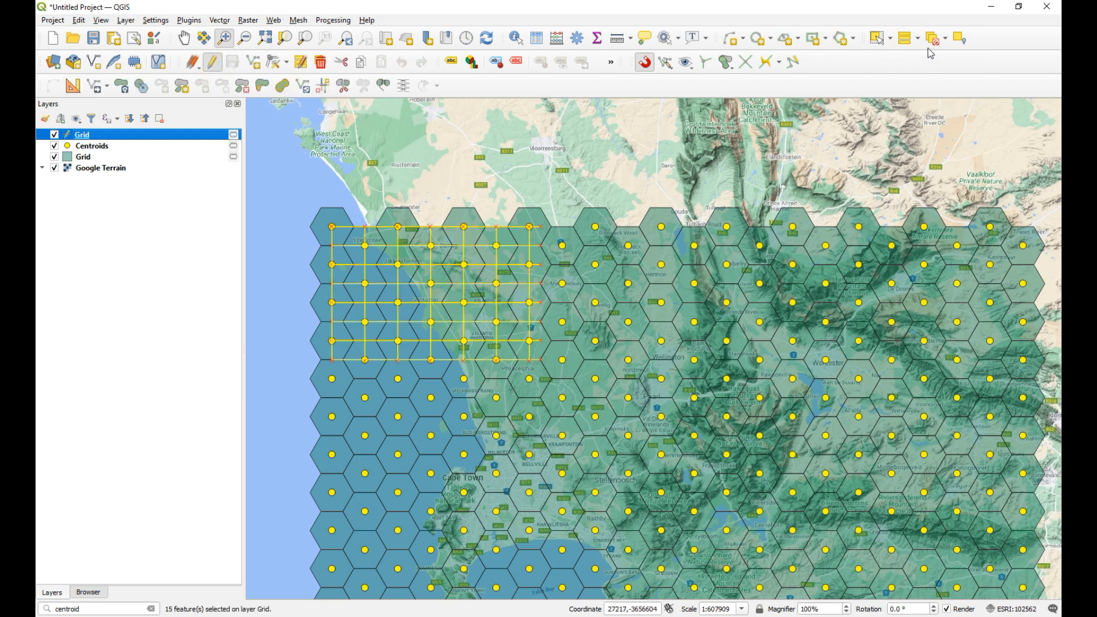
pyautogui.click(320, 64)
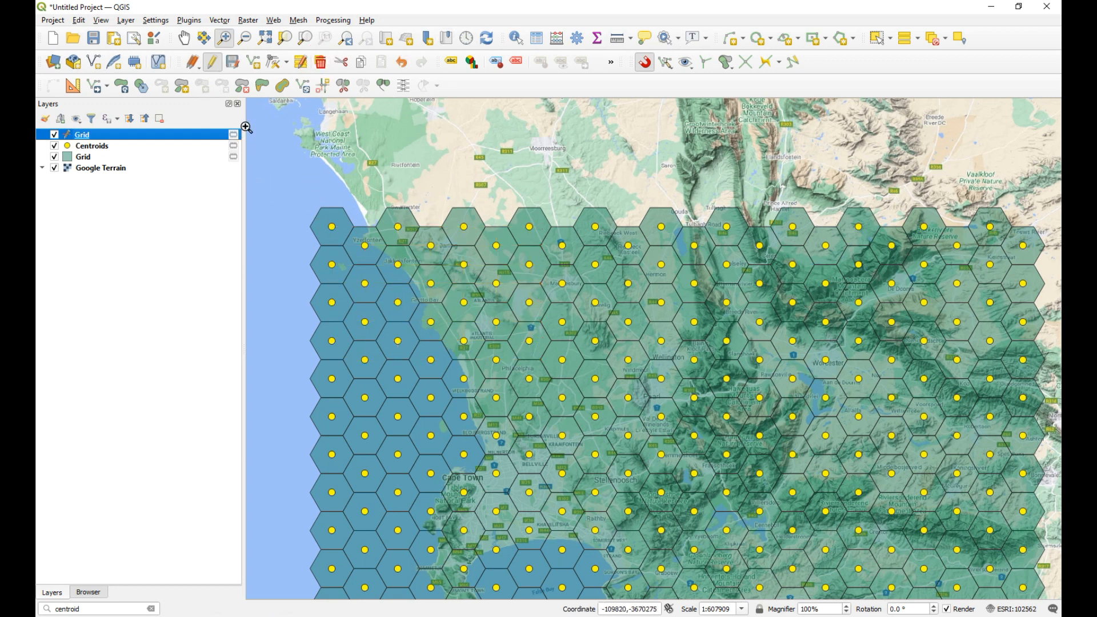
# Step: Draw a horizontal line snapped through the six westernmost centroids of the northernmost row, leaving its attributes empty
pyautogui.click(253, 62)
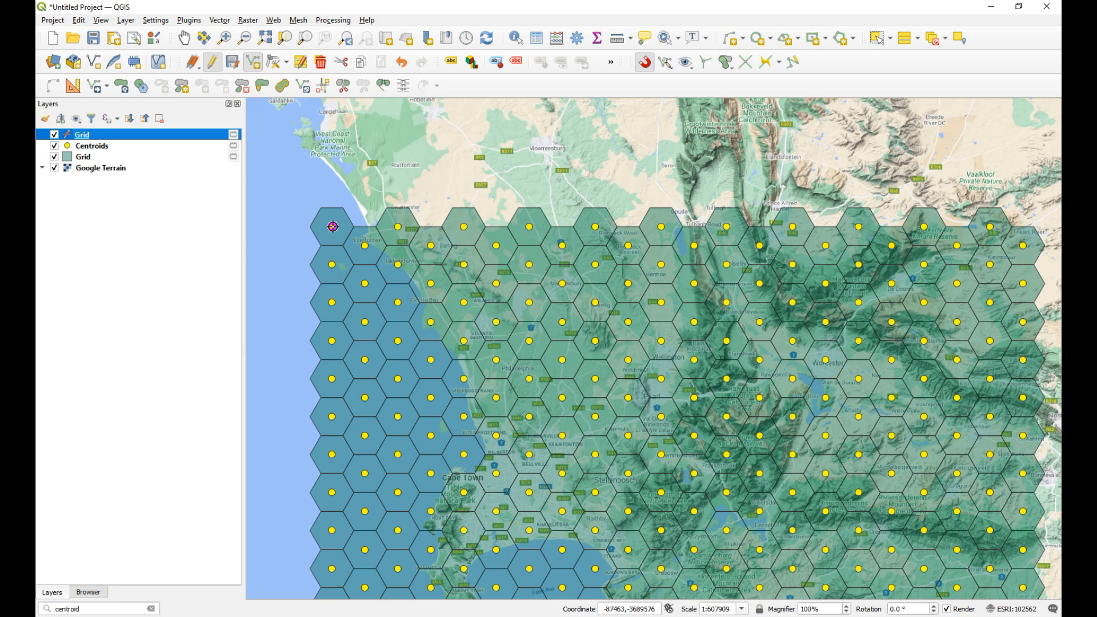
pyautogui.click(334, 227)
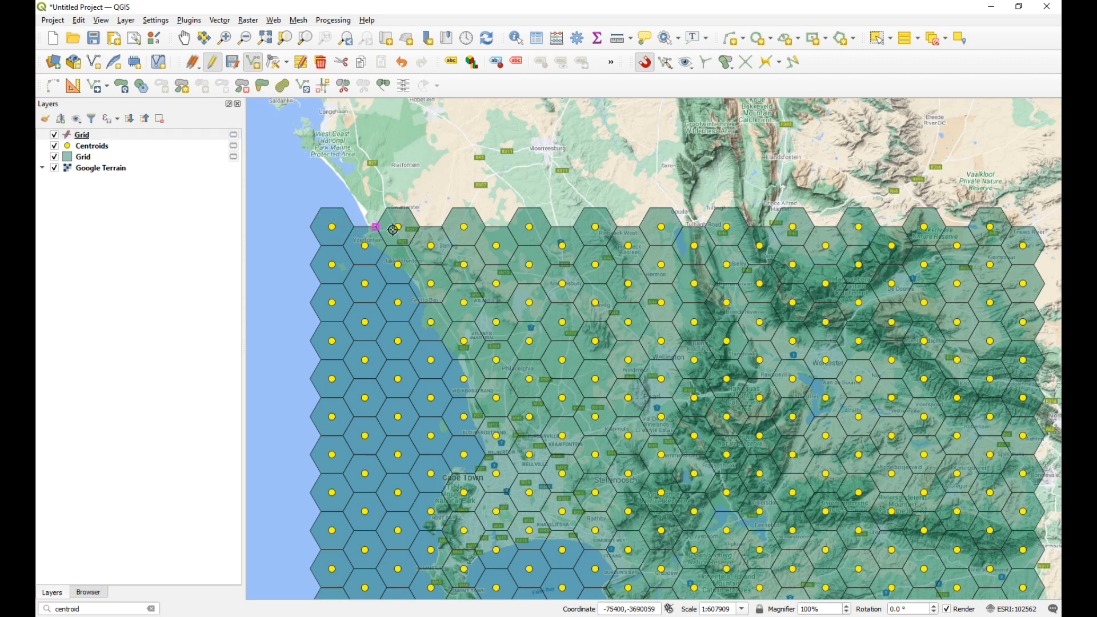
pyautogui.click(464, 227)
pyautogui.click(530, 227)
pyautogui.click(595, 227)
pyautogui.click(662, 226)
pyautogui.rightClick(691, 216)
pyautogui.click(634, 592)
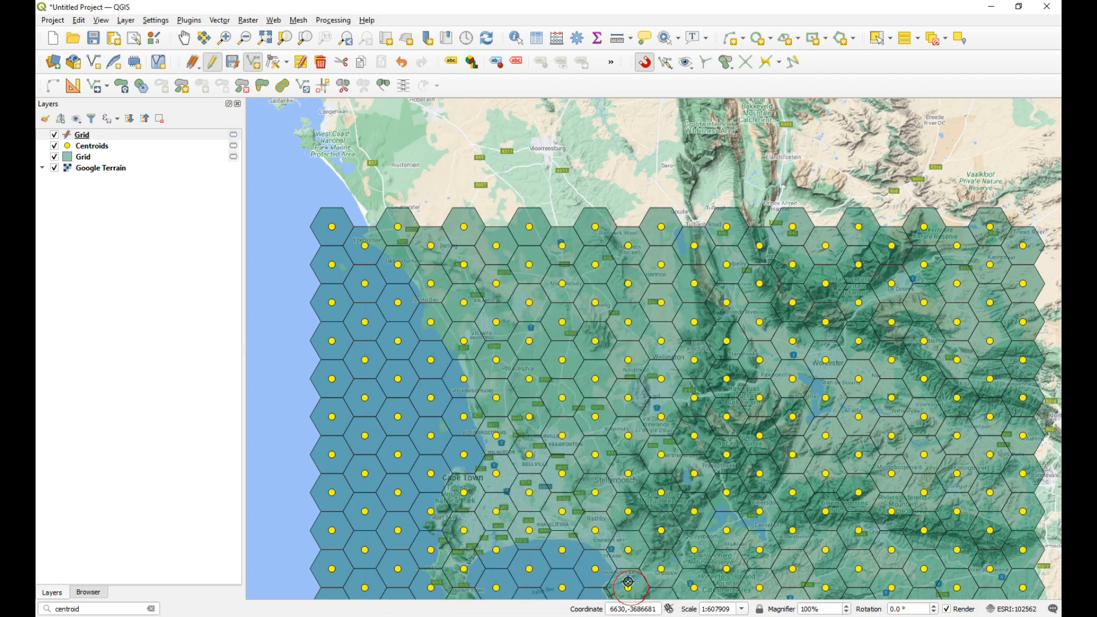
# Step: Draw a horizontal line snapped through the six westernmost centroids of the second row, leaving its attributes empty
pyautogui.click(365, 246)
pyautogui.click(430, 246)
pyautogui.click(497, 246)
pyautogui.click(563, 245)
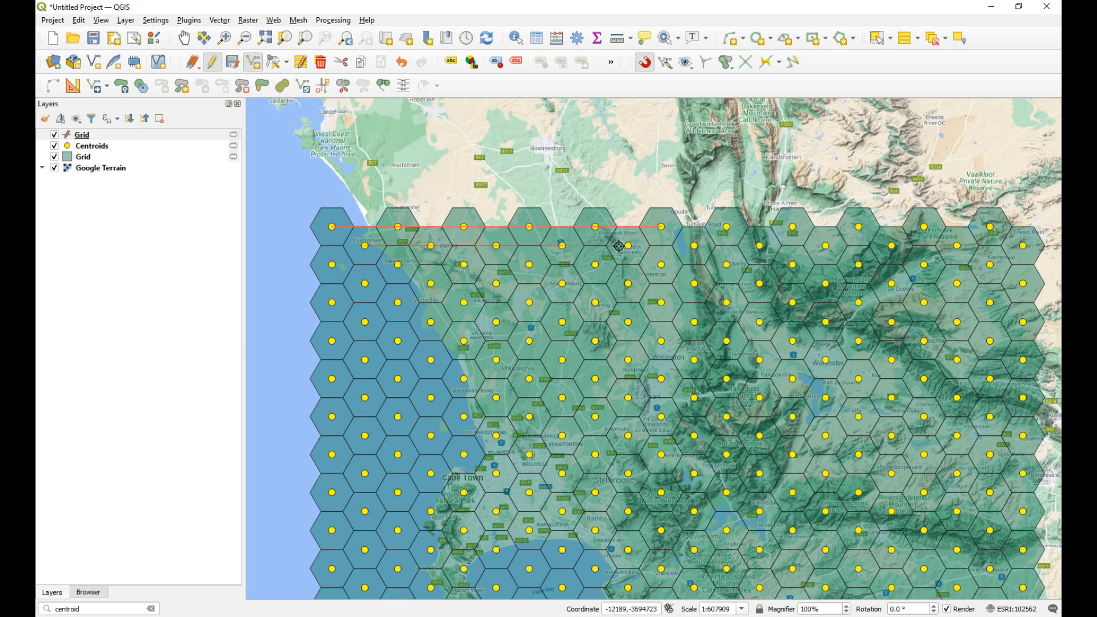
pyautogui.click(629, 245)
pyautogui.click(695, 246)
pyautogui.rightClick(711, 242)
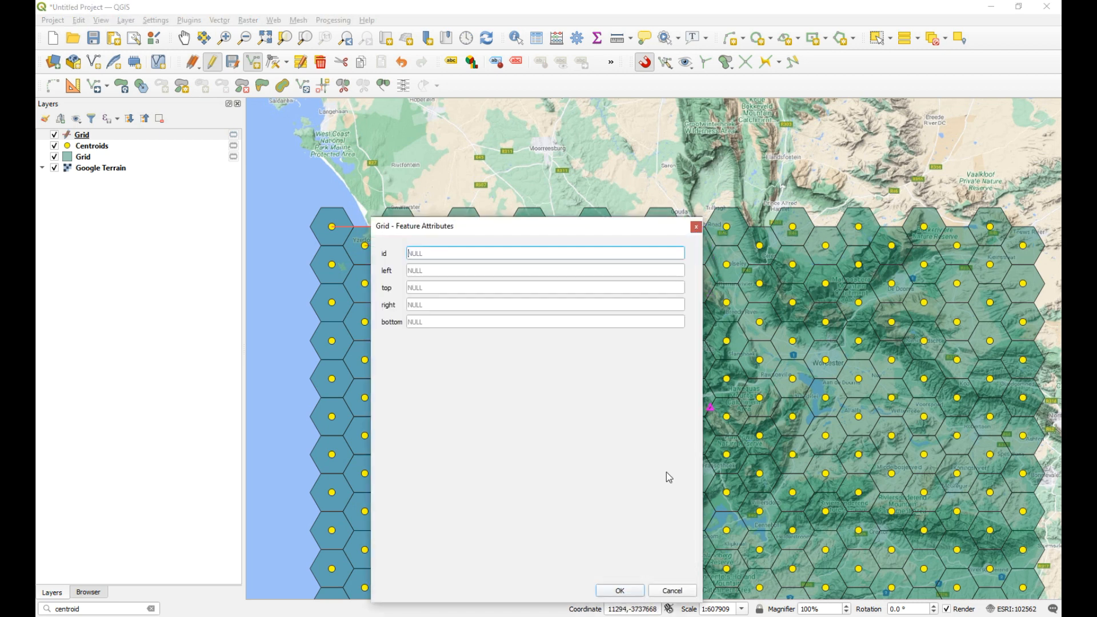
pyautogui.click(620, 591)
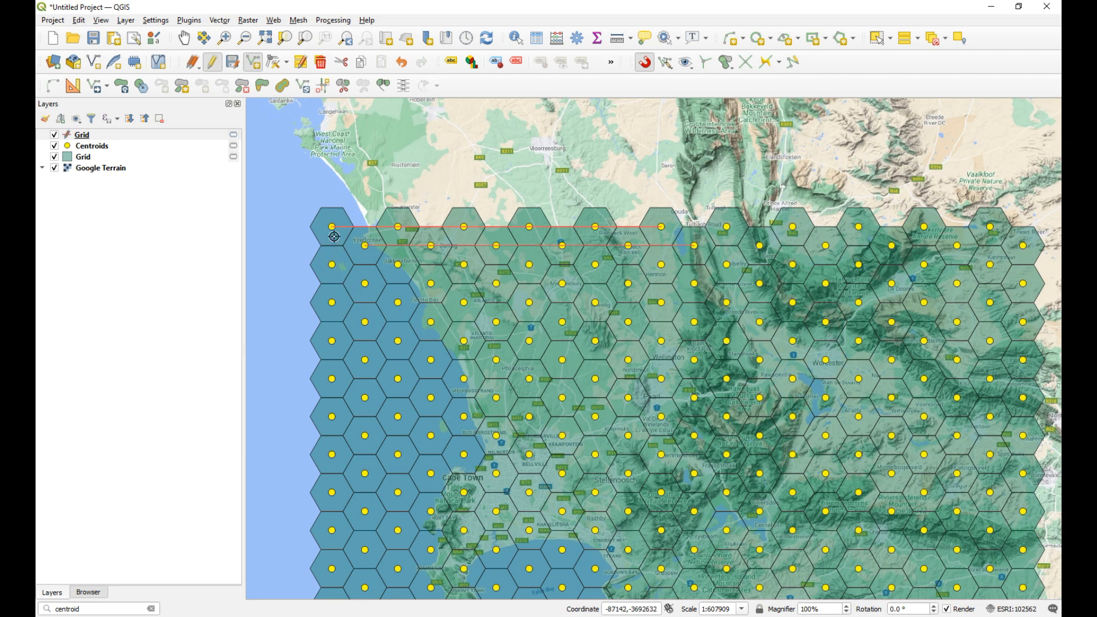
# Step: Draw a horizontal line snapped through the six westernmost centroids of the third row, leaving its attributes empty
pyautogui.click(332, 265)
pyautogui.click(398, 265)
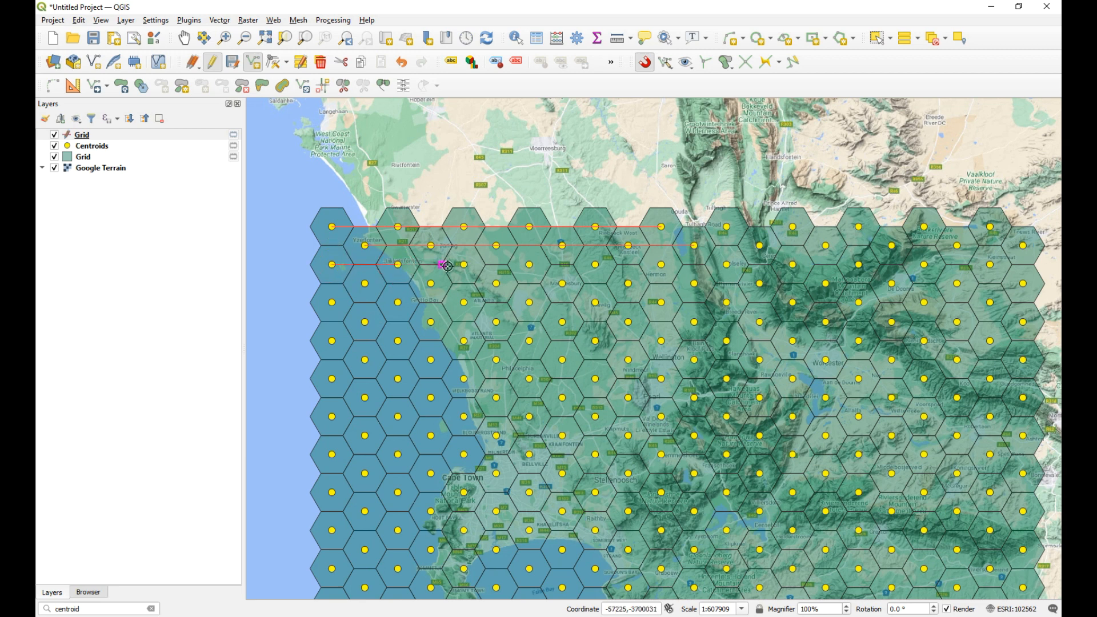
pyautogui.click(463, 265)
pyautogui.click(529, 264)
pyautogui.click(596, 265)
pyautogui.click(661, 266)
pyautogui.rightClick(680, 272)
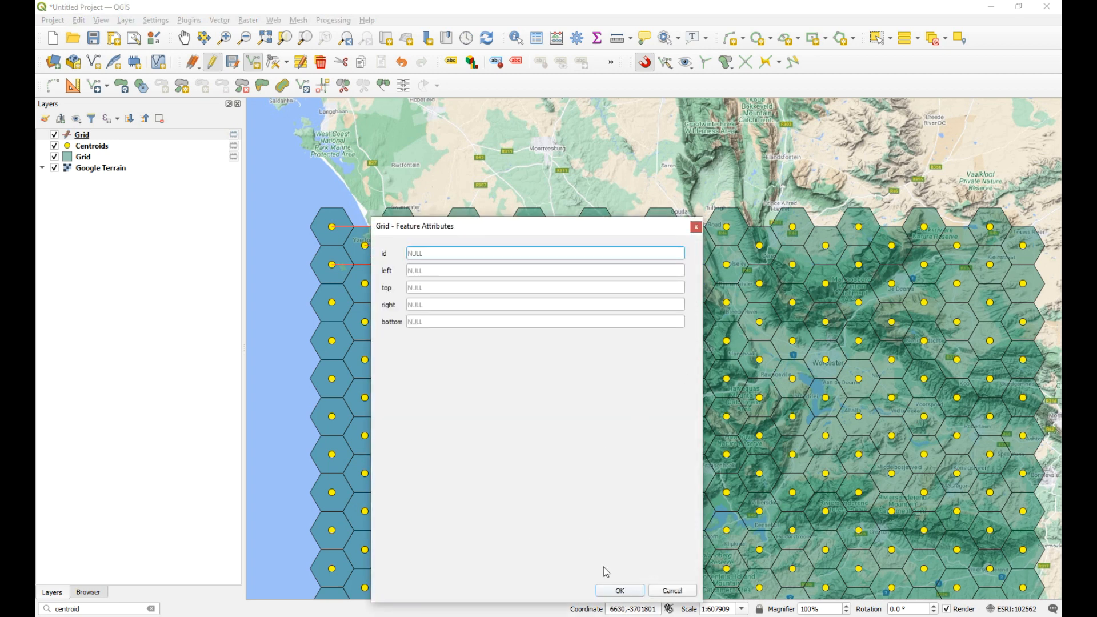
pyautogui.click(620, 591)
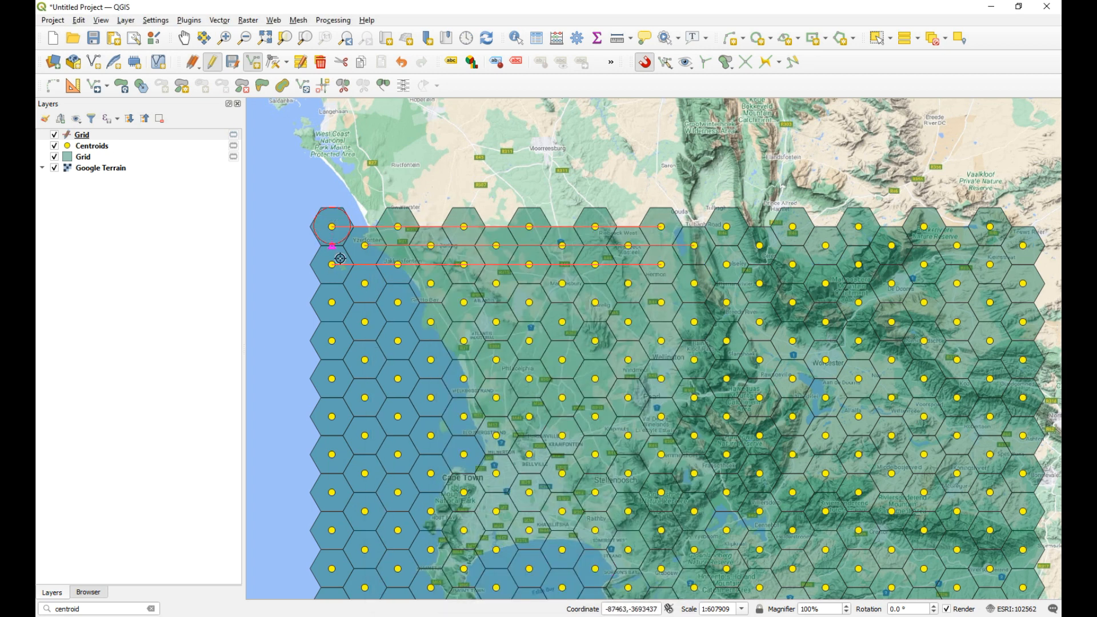
# Step: Draw a vertical line snapped through the six northernmost centroids of the westernmost column, leaving its attributes empty
pyautogui.click(333, 301)
pyautogui.click(332, 343)
pyautogui.click(330, 381)
pyautogui.click(332, 416)
pyautogui.rightClick(392, 403)
pyautogui.click(620, 590)
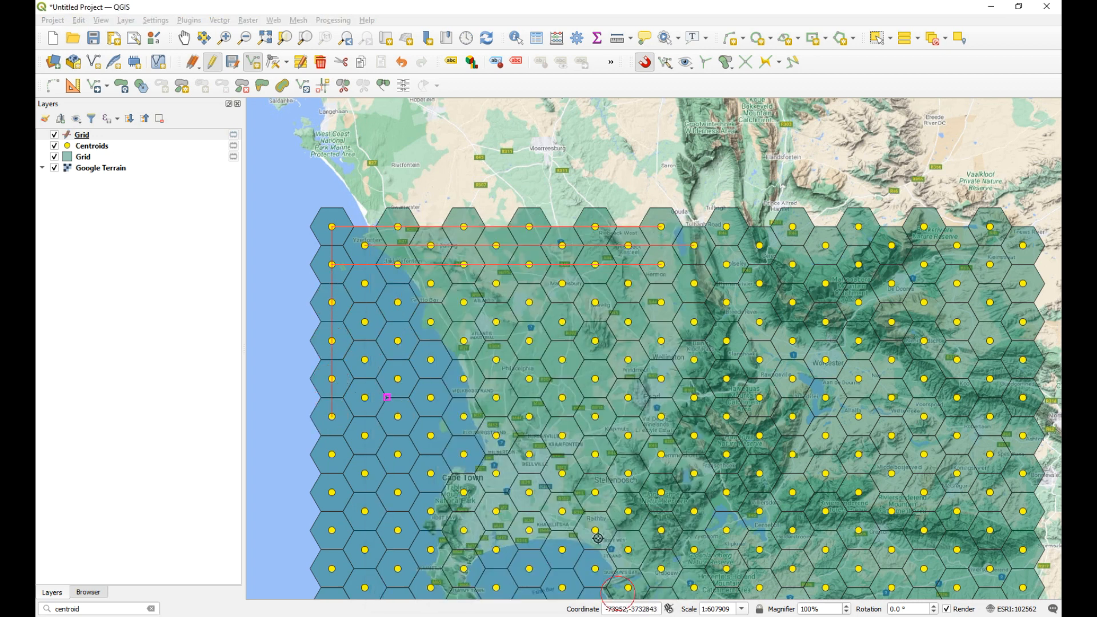
# Step: Draw a vertical line snapped through the six northernmost centroids of the second column, leaving its attributes empty
pyautogui.click(365, 284)
pyautogui.click(365, 322)
pyautogui.click(365, 360)
pyautogui.click(365, 398)
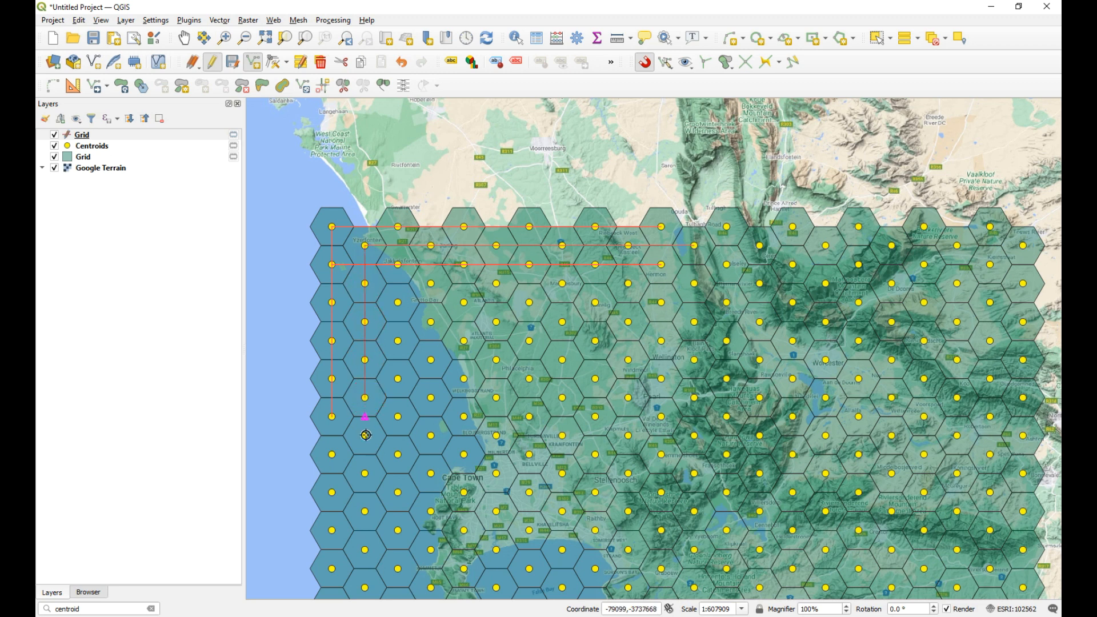
pyautogui.click(367, 438)
pyautogui.rightClick(368, 438)
pyautogui.click(621, 591)
# Step: Draw a vertical line through the third column's six northernmost centroids and a horizontal one through the fourth row's five westernmost centroids, leaving attributes empty
pyautogui.click(396, 261)
pyautogui.click(398, 302)
pyautogui.click(397, 339)
pyautogui.rightClick(487, 414)
pyautogui.click(620, 591)
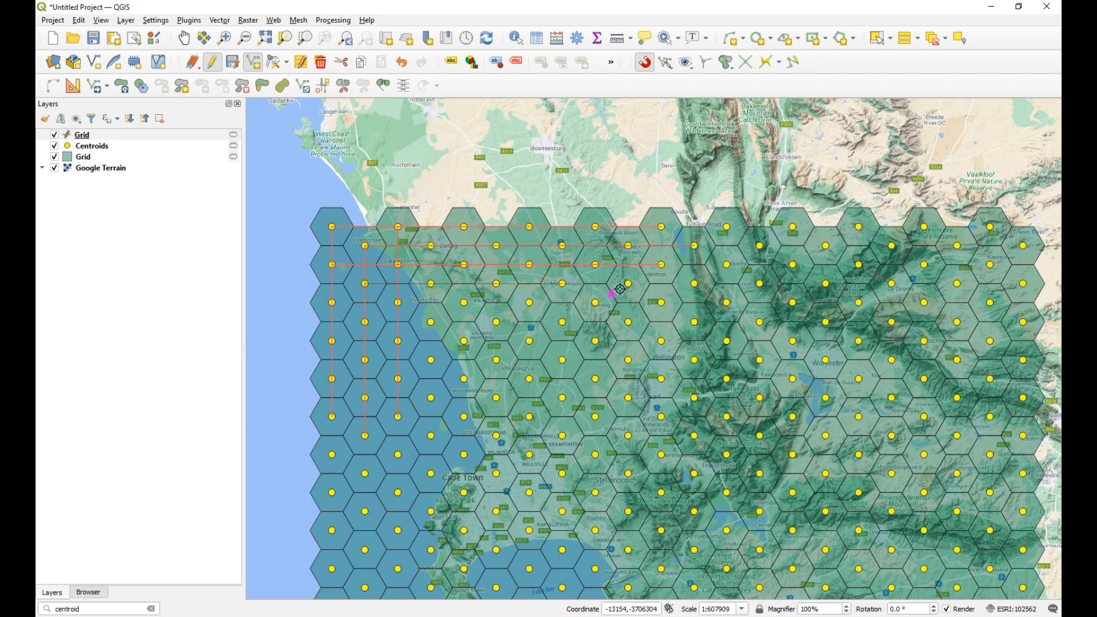
pyautogui.rightClick(666, 307)
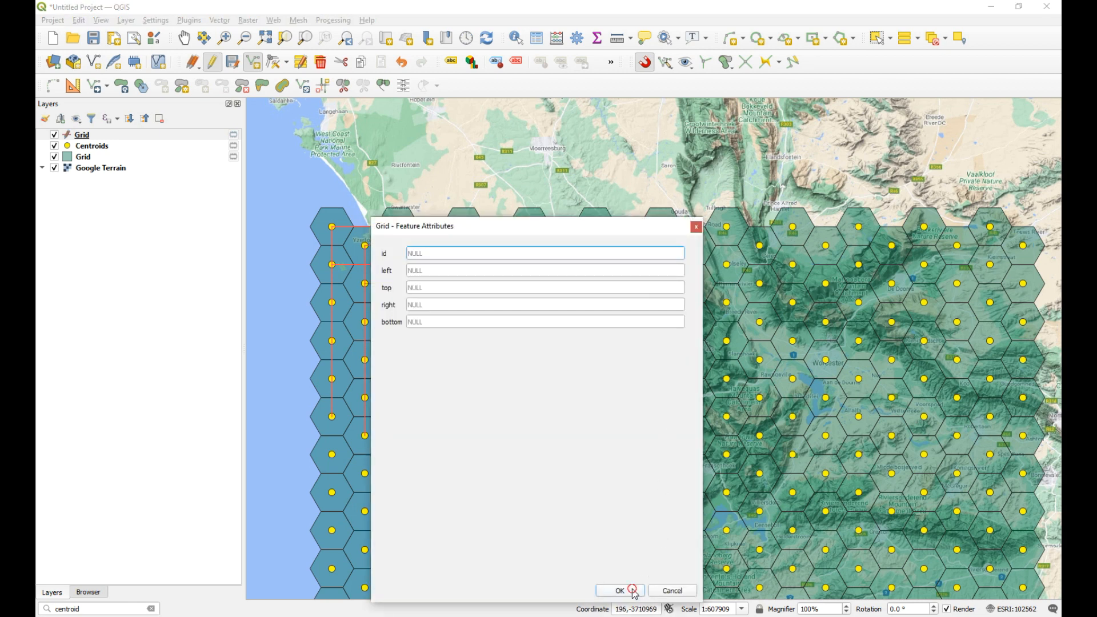
pyautogui.click(633, 592)
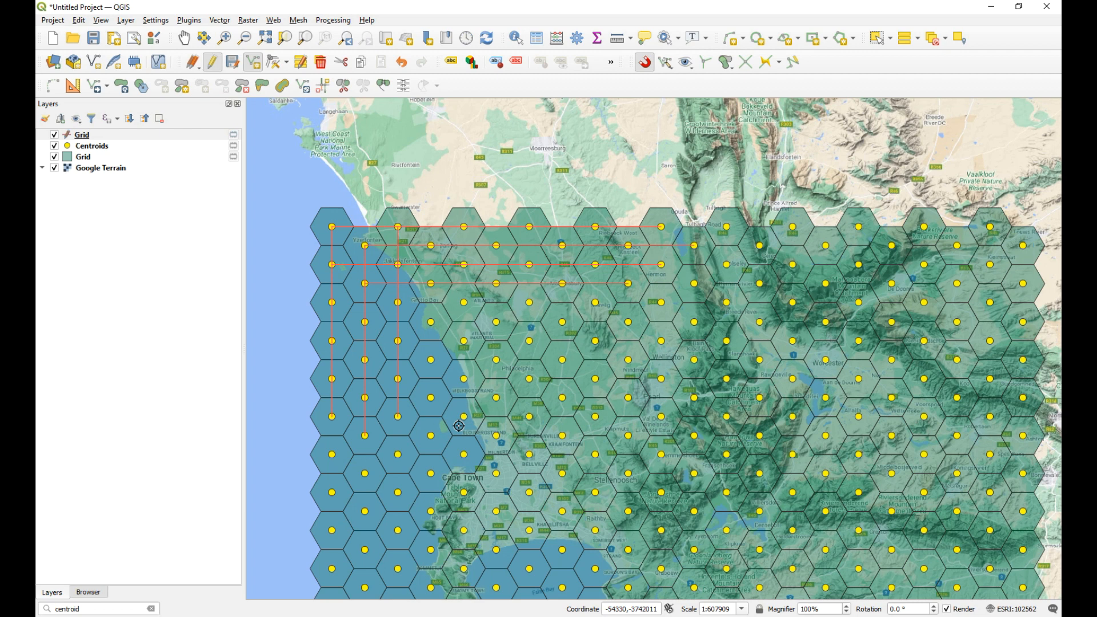
# Step: Select and delete all hand-drawn lines, save the line Grid layer's edits, and stop editing
pyautogui.click(881, 40)
pyautogui.moveTo(307, 189); pyautogui.dragTo(765, 497)
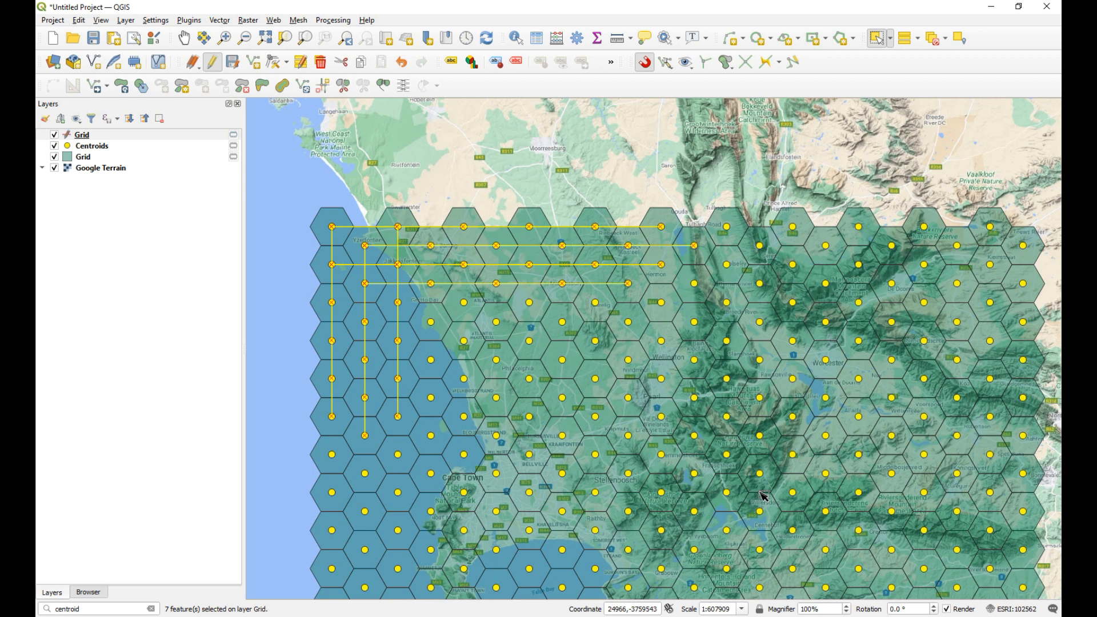
pyautogui.click(322, 63)
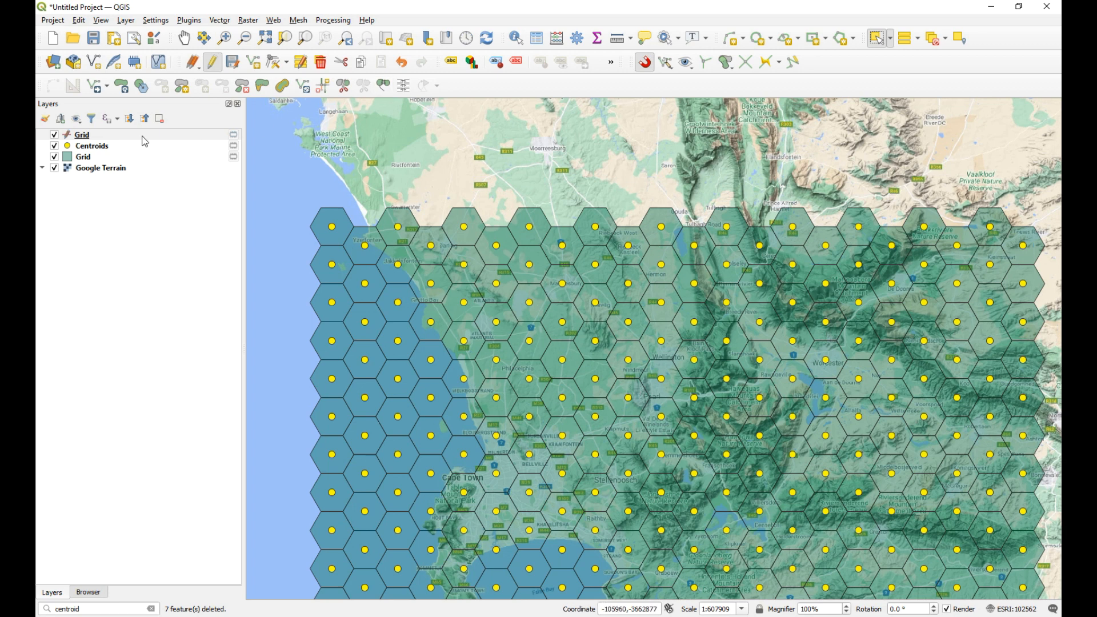
pyautogui.click(213, 63)
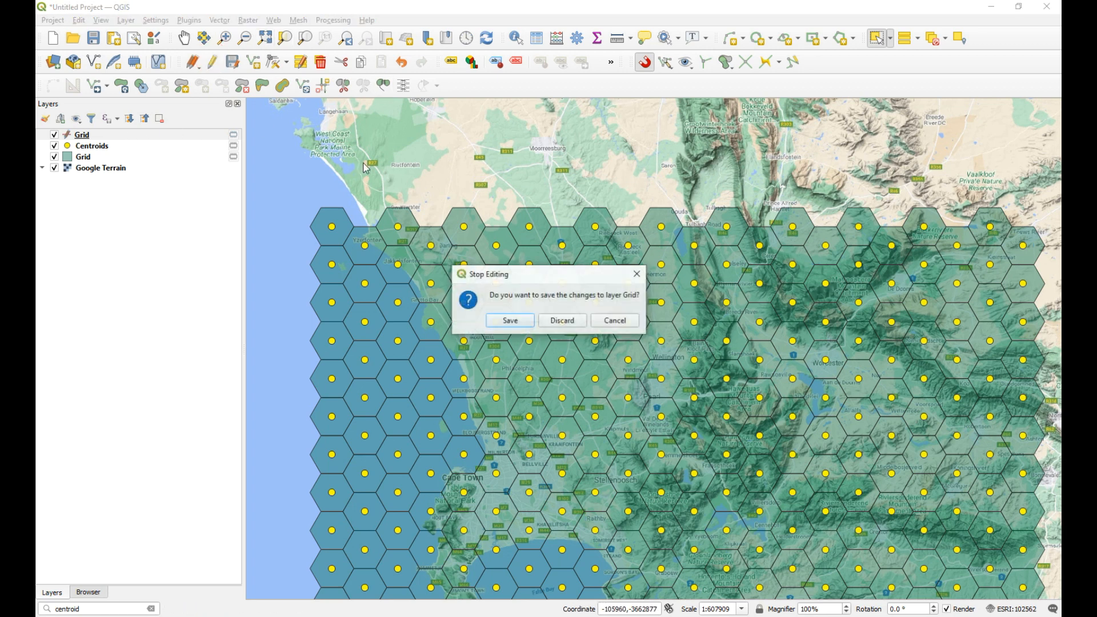
pyautogui.click(530, 322)
# Step: Start a line measurement with the Centroids layer selected, clear the stray segment, and move the enlarged Measure window away from the westernmost hexagons
pyautogui.click(104, 146)
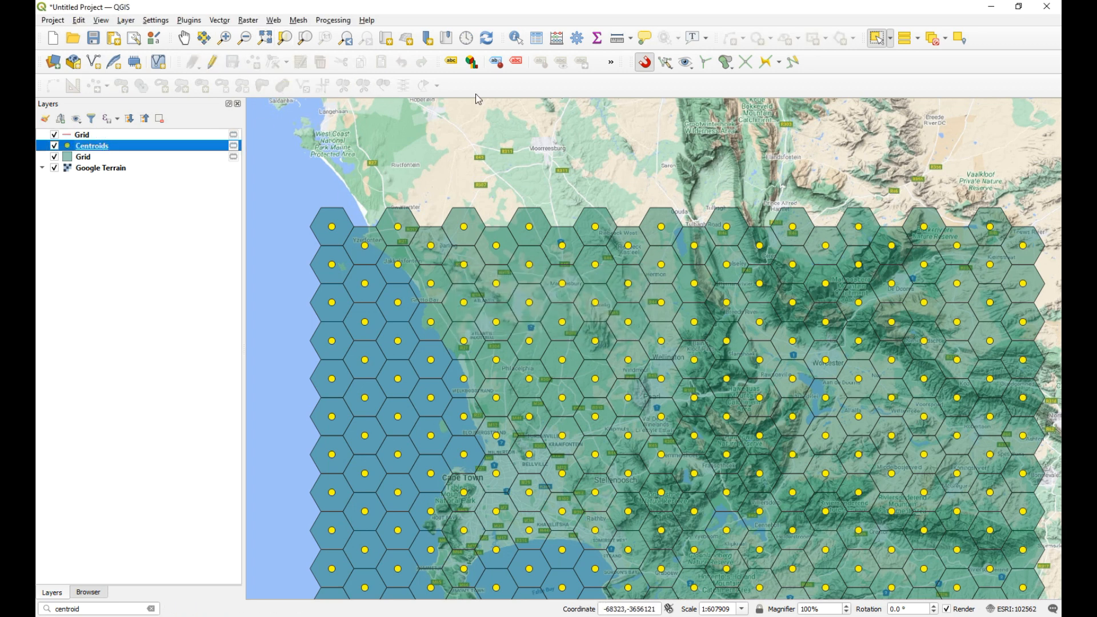
pyautogui.click(621, 42)
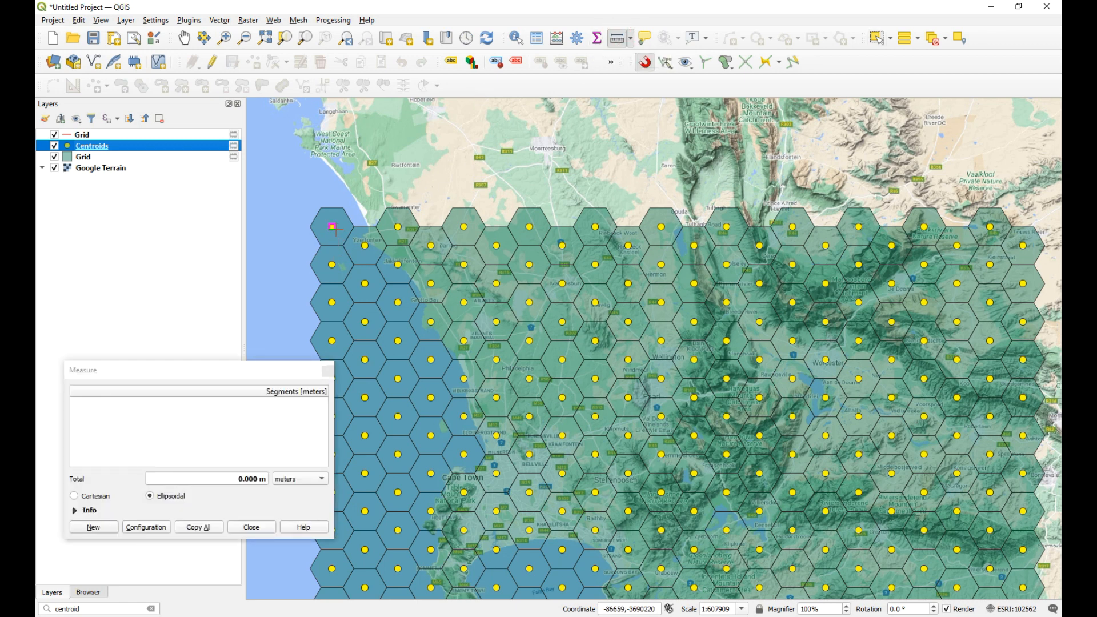
pyautogui.click(265, 360)
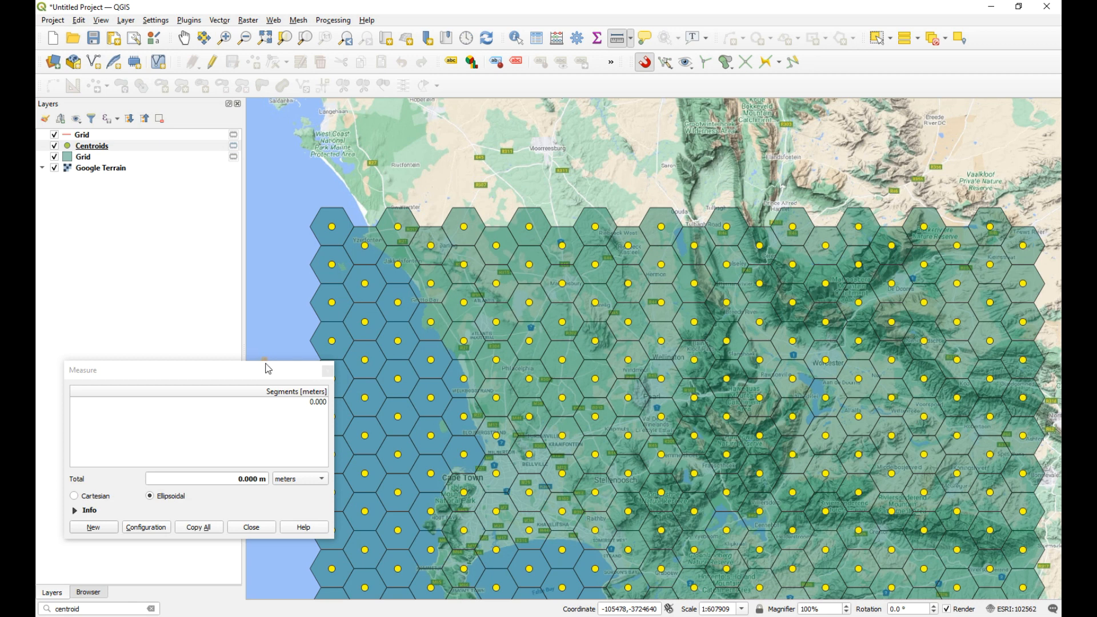
pyautogui.moveTo(273, 363); pyautogui.dragTo(273, 317)
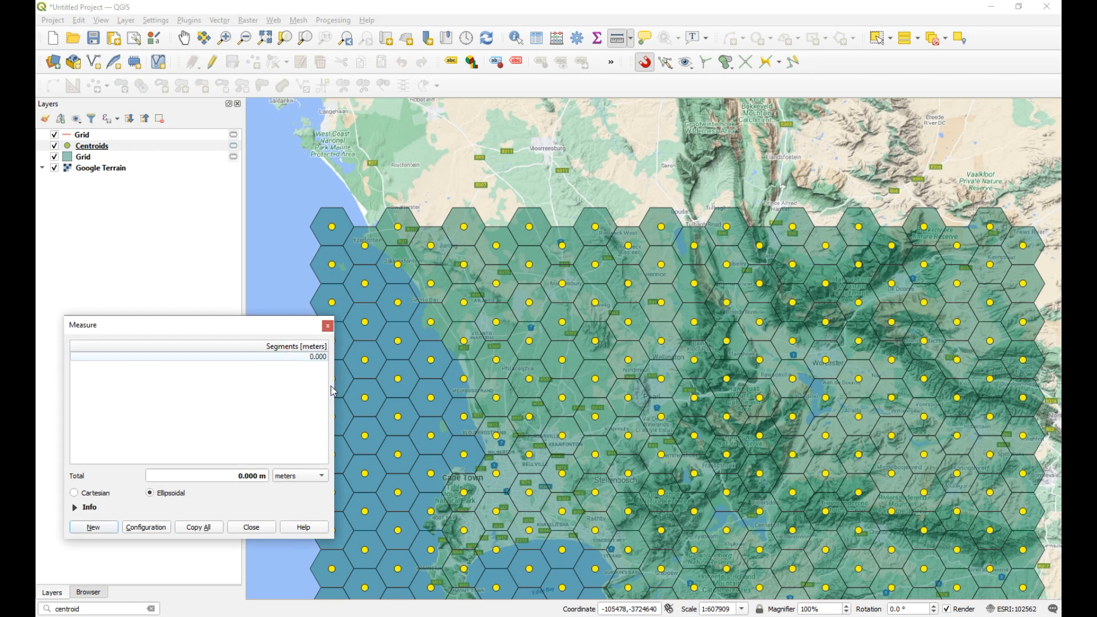
pyautogui.moveTo(335, 387); pyautogui.dragTo(349, 387)
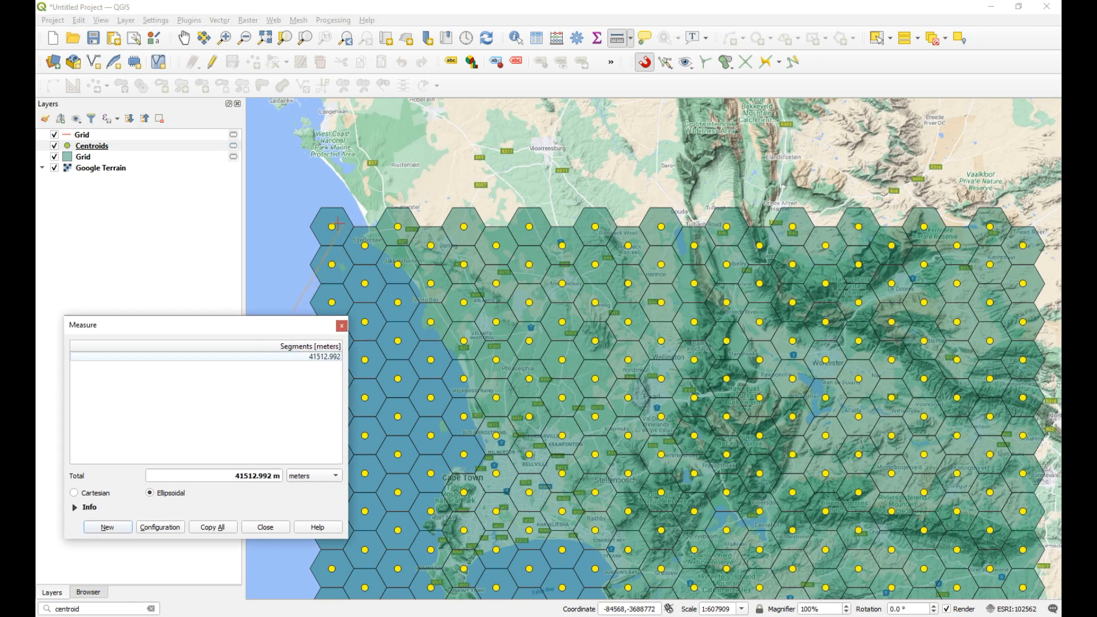
pyautogui.click(107, 527)
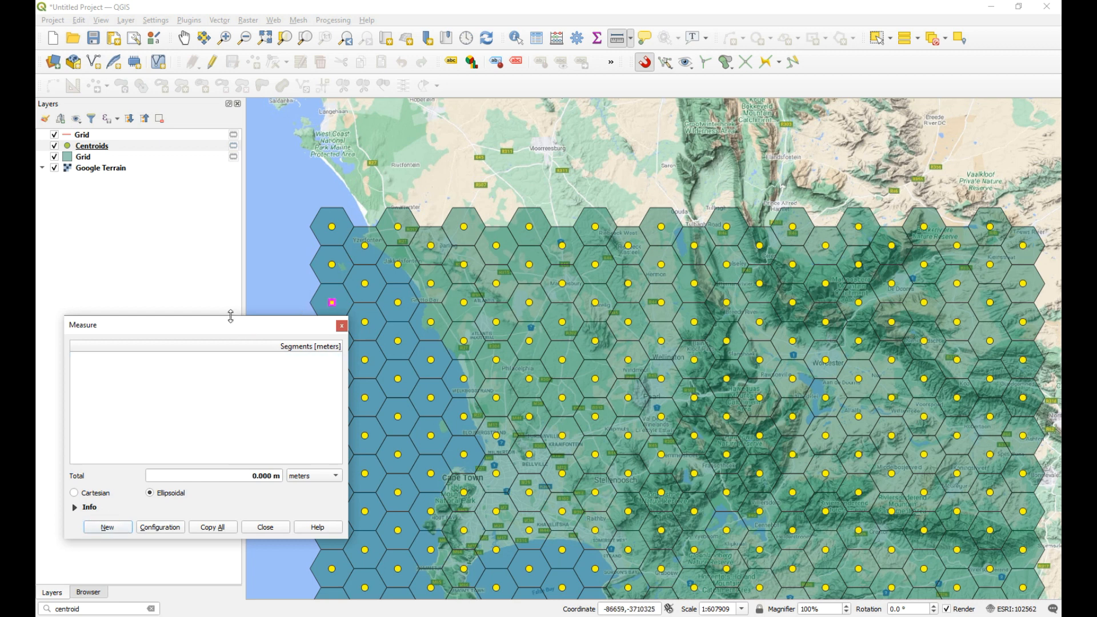
pyautogui.moveTo(231, 316); pyautogui.dragTo(898, 316)
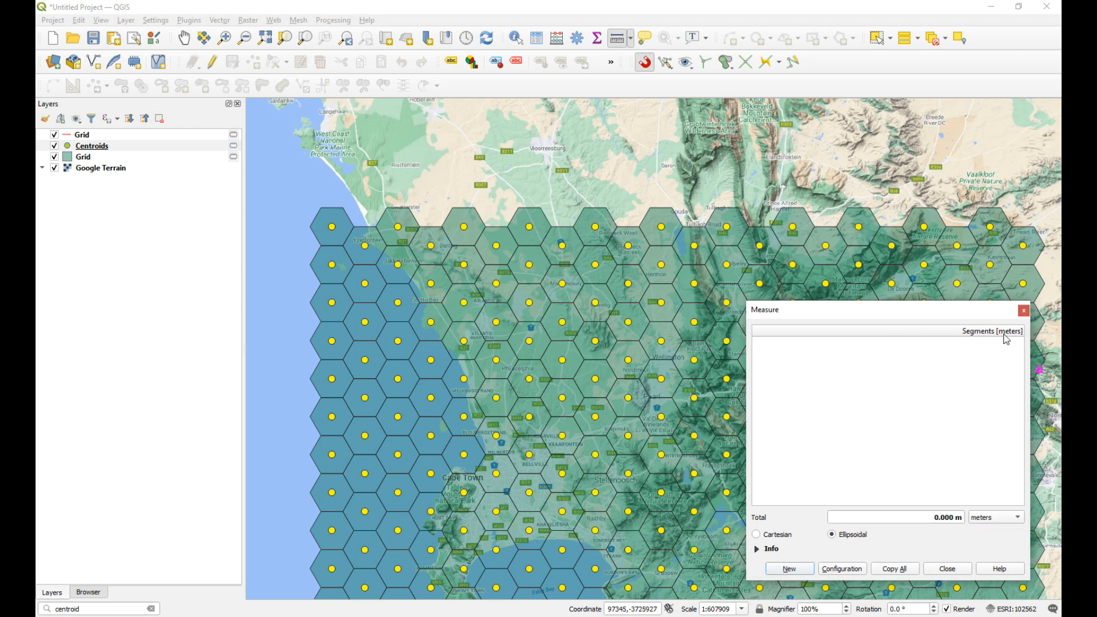
# Step: Measure the spacing between successive centroid columns along the northern edge of the grid, starting from the northwesternmost centroid, and end the measurement
pyautogui.click(331, 227)
pyautogui.click(366, 227)
pyautogui.click(399, 226)
pyautogui.click(431, 227)
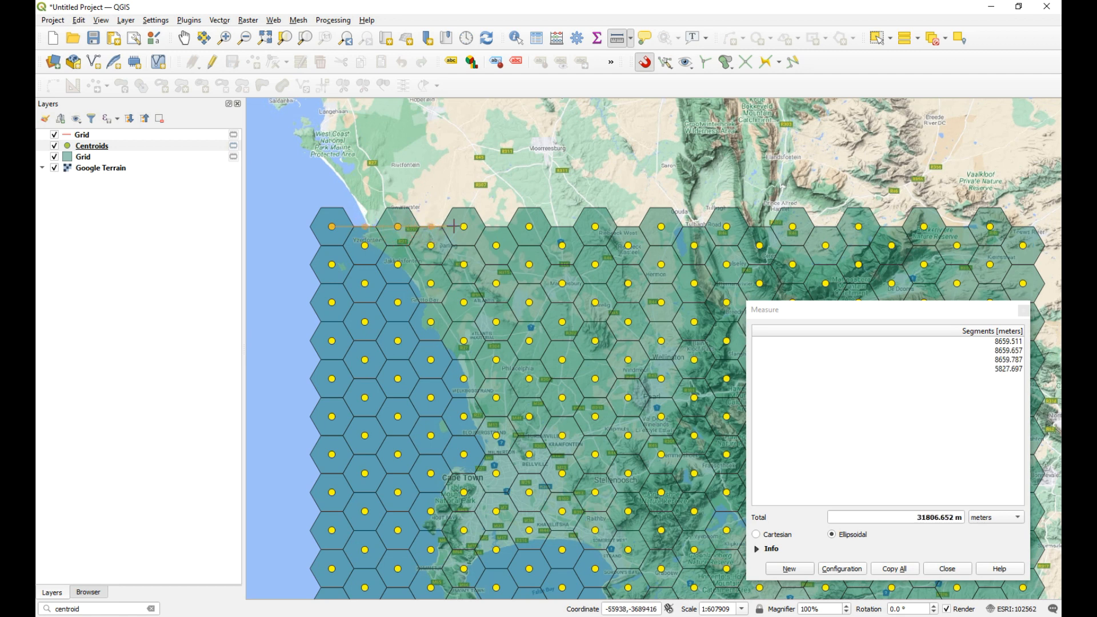
pyautogui.click(464, 227)
pyautogui.click(497, 226)
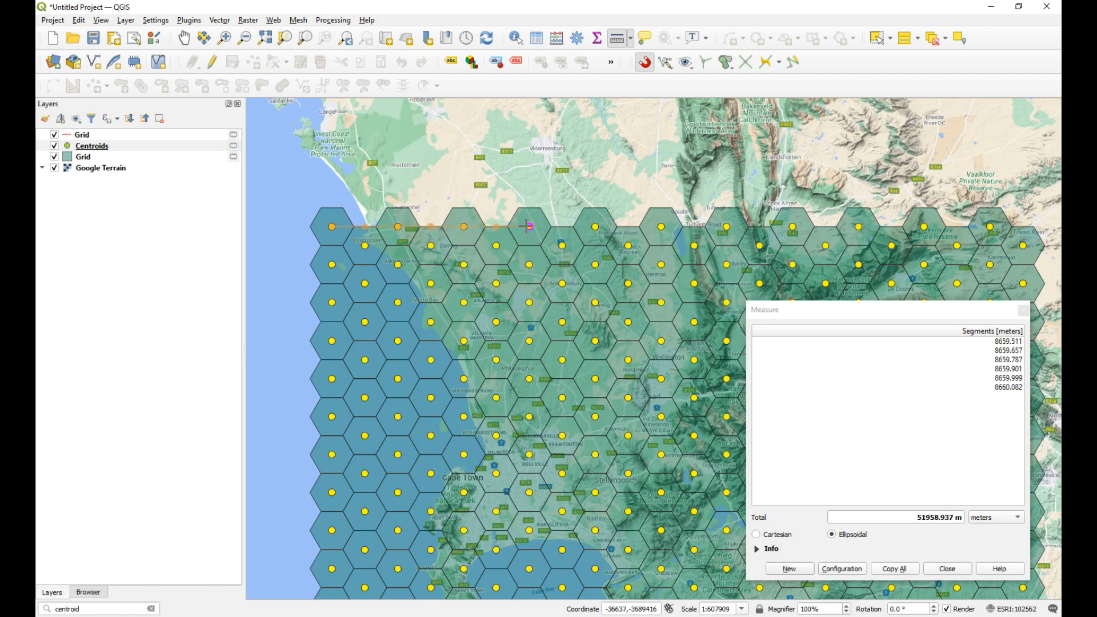
pyautogui.click(529, 226)
pyautogui.click(563, 226)
pyautogui.click(595, 227)
pyautogui.click(628, 227)
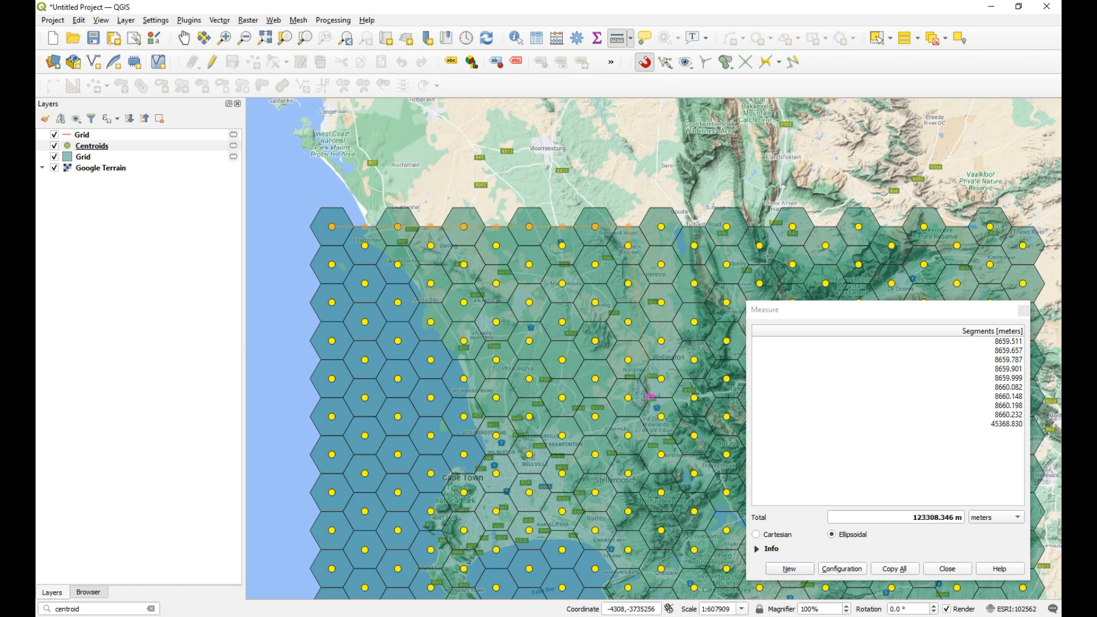
pyautogui.click(661, 226)
pyautogui.click(695, 227)
pyautogui.click(760, 227)
pyautogui.click(793, 227)
pyautogui.click(826, 227)
pyautogui.click(859, 227)
pyautogui.click(892, 226)
pyautogui.click(924, 226)
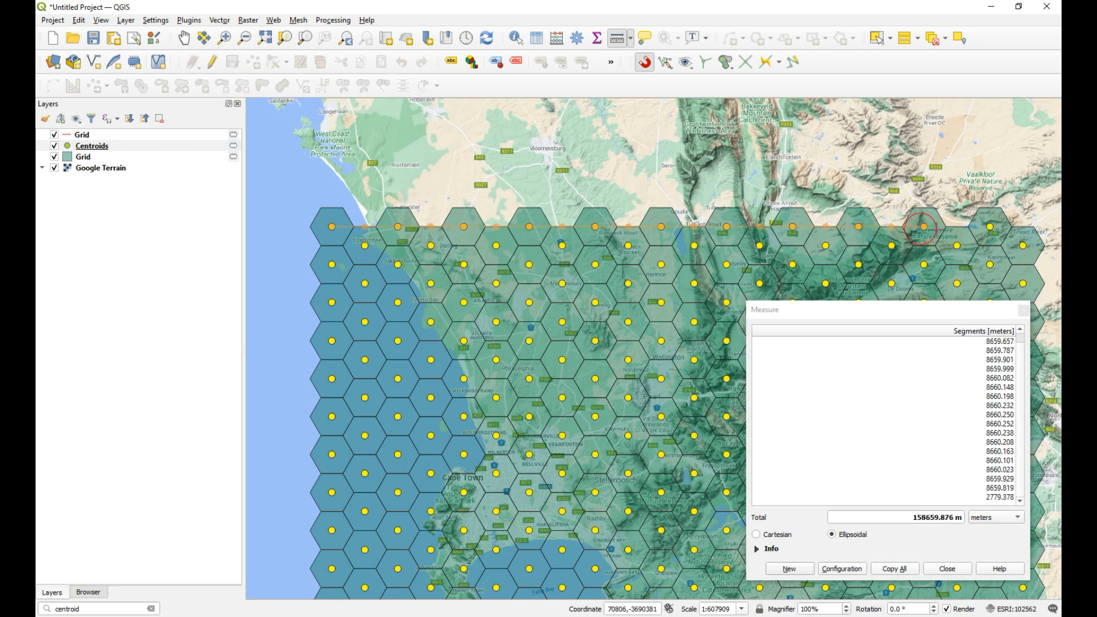
pyautogui.click(957, 228)
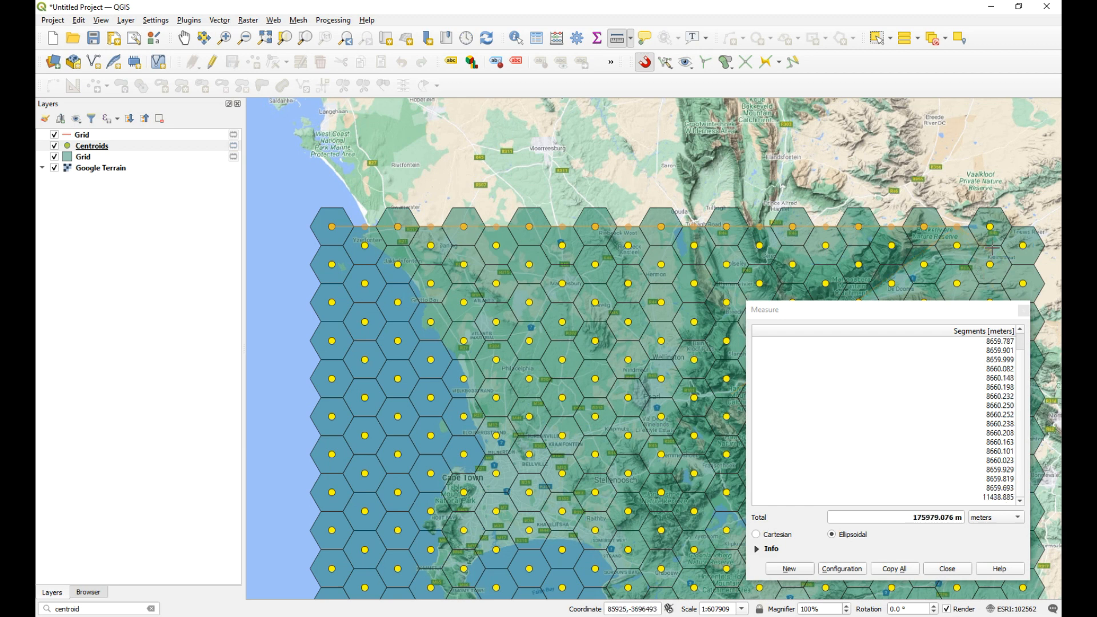
pyautogui.click(1024, 309)
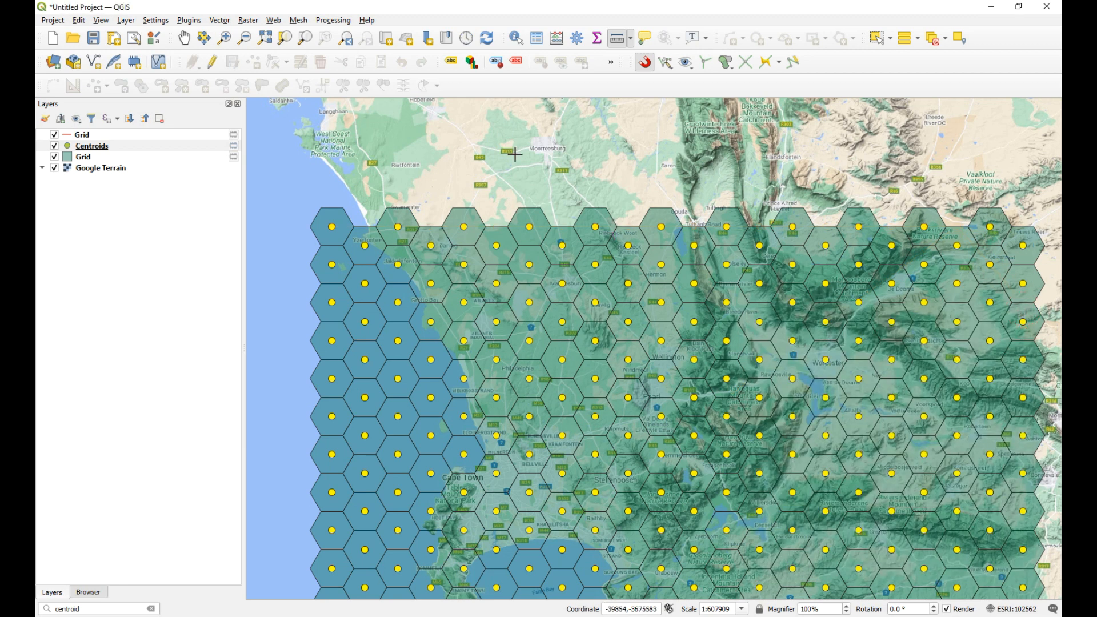
# Step: Measure the full horizontal distance from the northwesternmost centroid to the easternmost centroid column, and close the extra empty project window
pyautogui.click(332, 226)
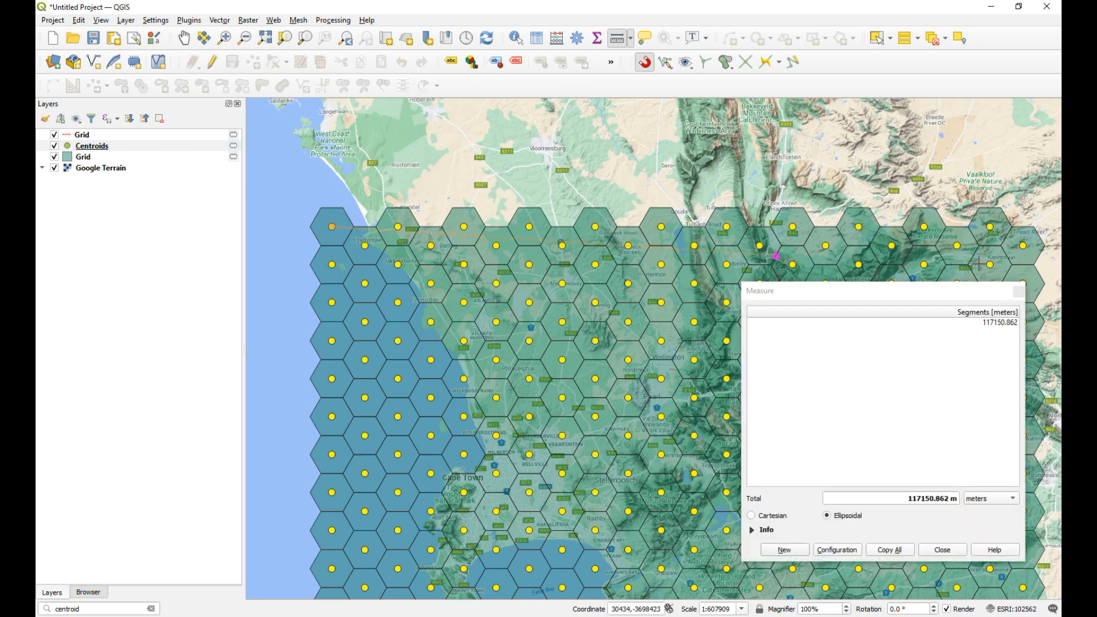
pyautogui.click(1024, 222)
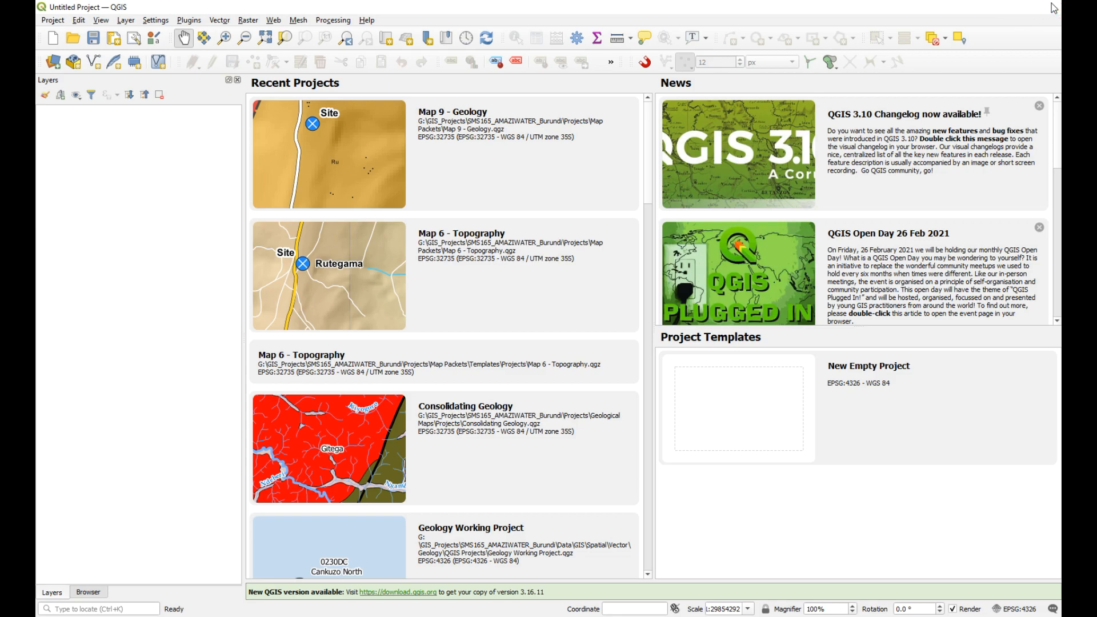
pyautogui.click(1054, 8)
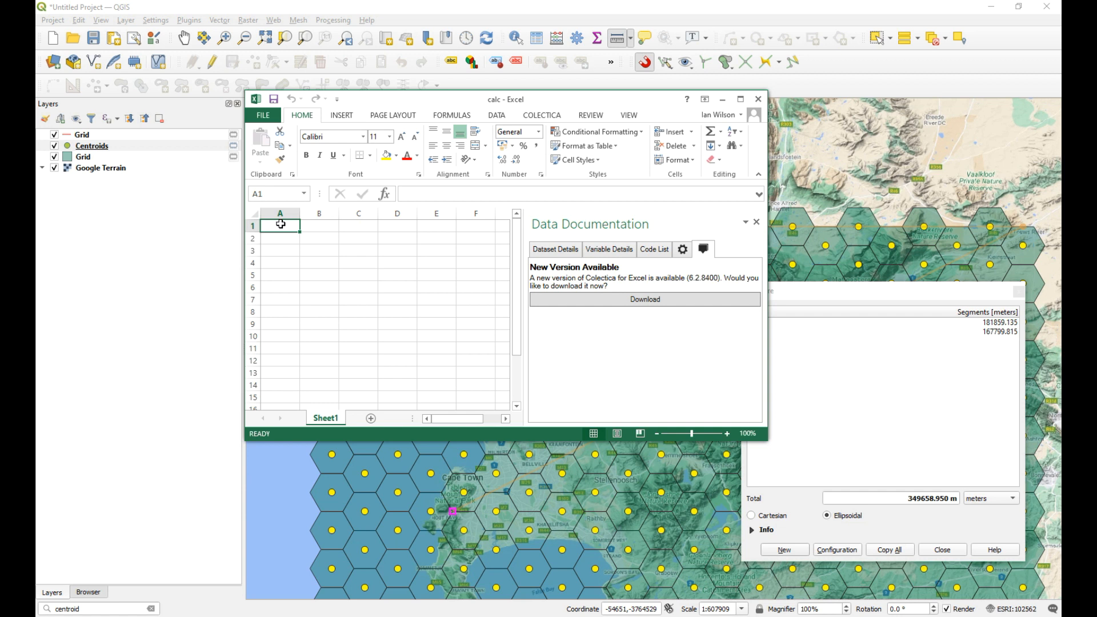
# Step: In the Excel workbook calc, enter the headers length, col and value in cells A1 to C1
pyautogui.write('le')
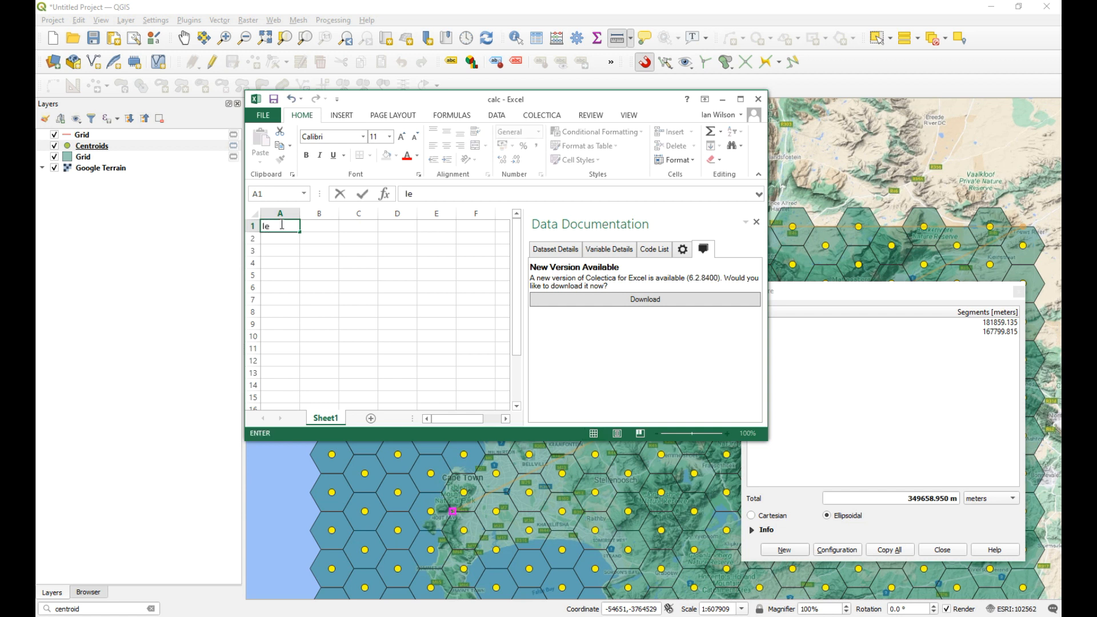
pyautogui.press('BackSpace')
pyautogui.press('BackSpace')
pyautogui.press('BackSpace')
pyautogui.write('ngth')
pyautogui.click(320, 227)
pyautogui.write('col')
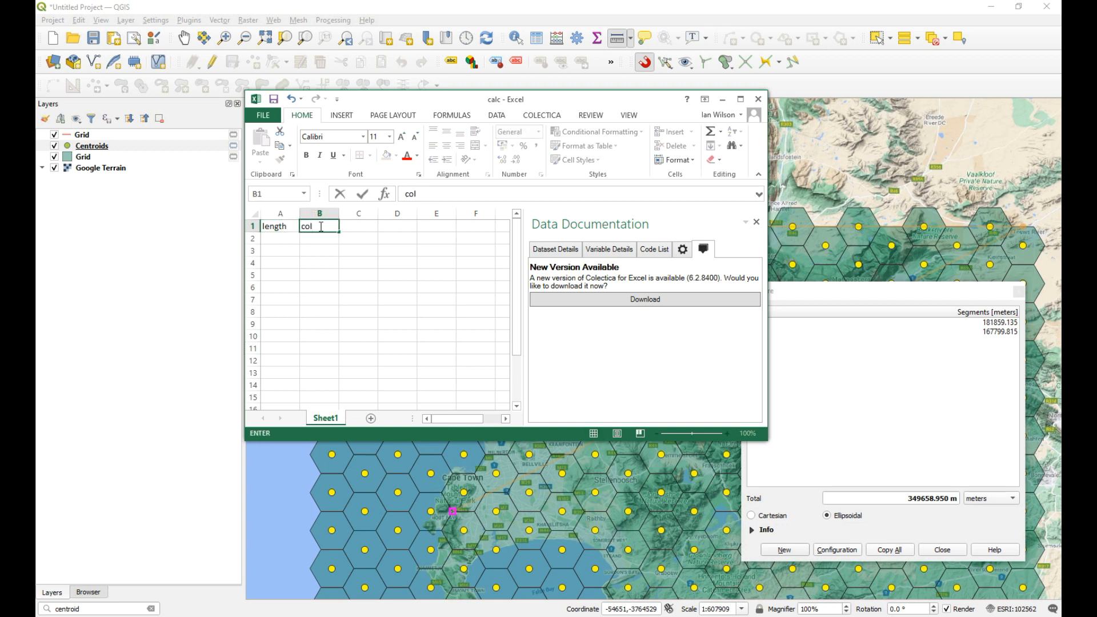
pyautogui.click(362, 227)
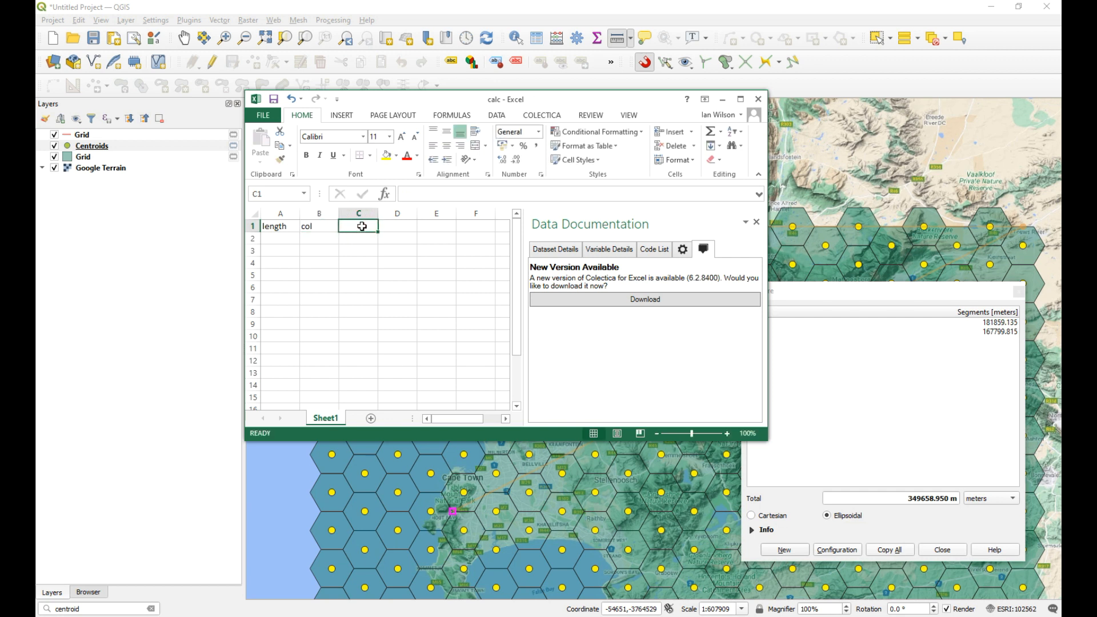
pyautogui.write('space')
pyautogui.press('BackSpace')
pyautogui.press('BackSpace')
pyautogui.press('BackSpace')
pyautogui.press('BackSpace')
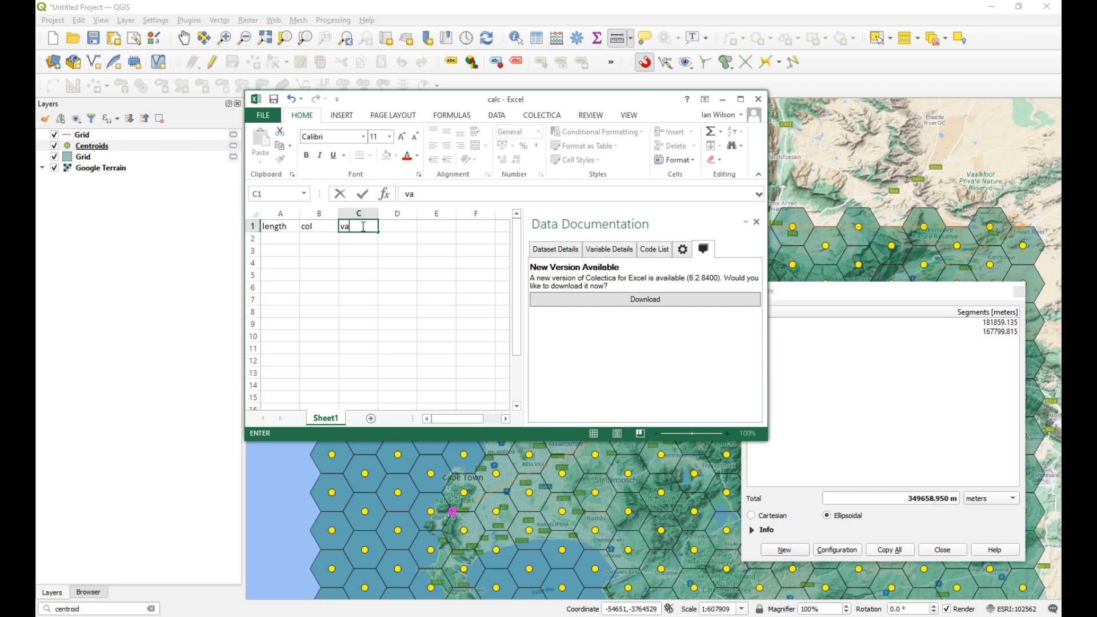
# Step: Enter the measured length 181859.135 in A2 and widen column A to fit it, keeping the measurement readable beside the spreadsheet
pyautogui.click(266, 239)
pyautogui.moveTo(427, 108); pyautogui.dragTo(411, 271)
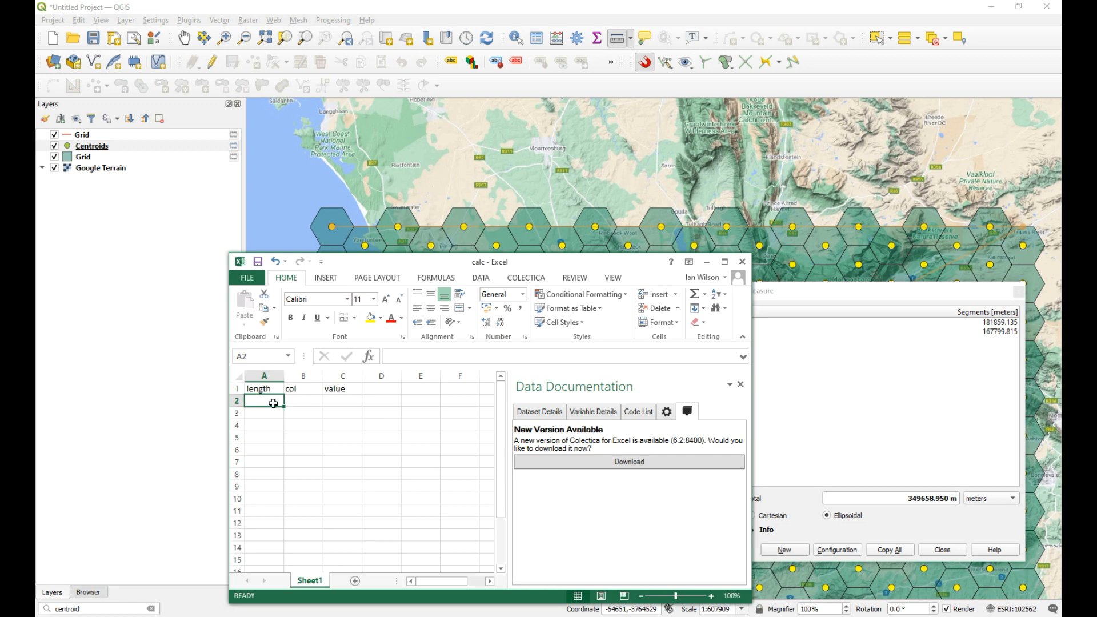
pyautogui.write('181859.135')
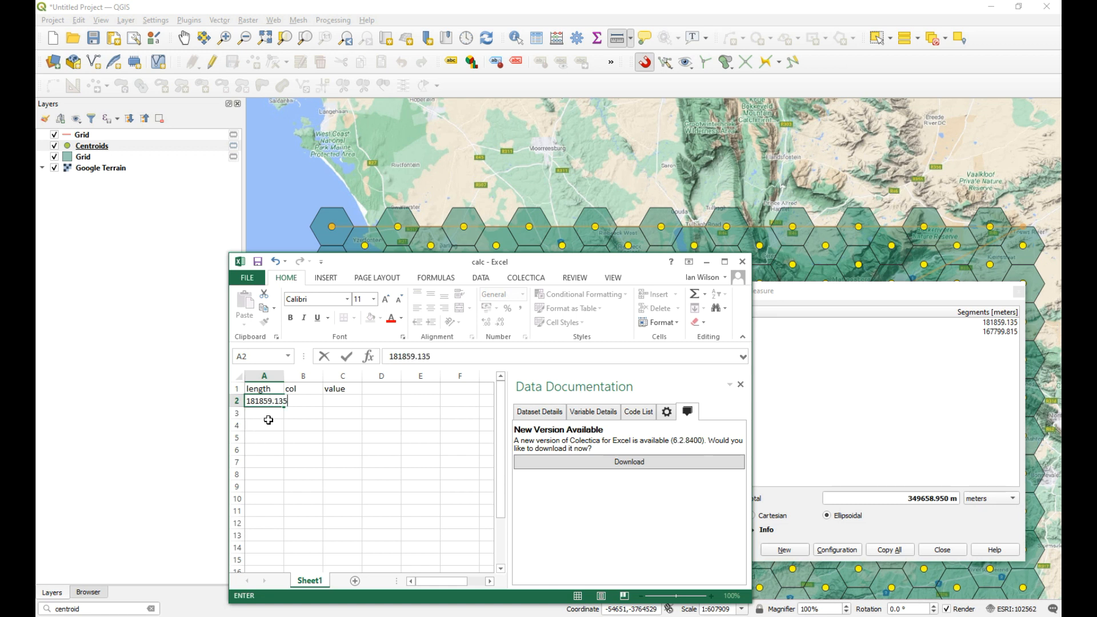
pyautogui.click(267, 425)
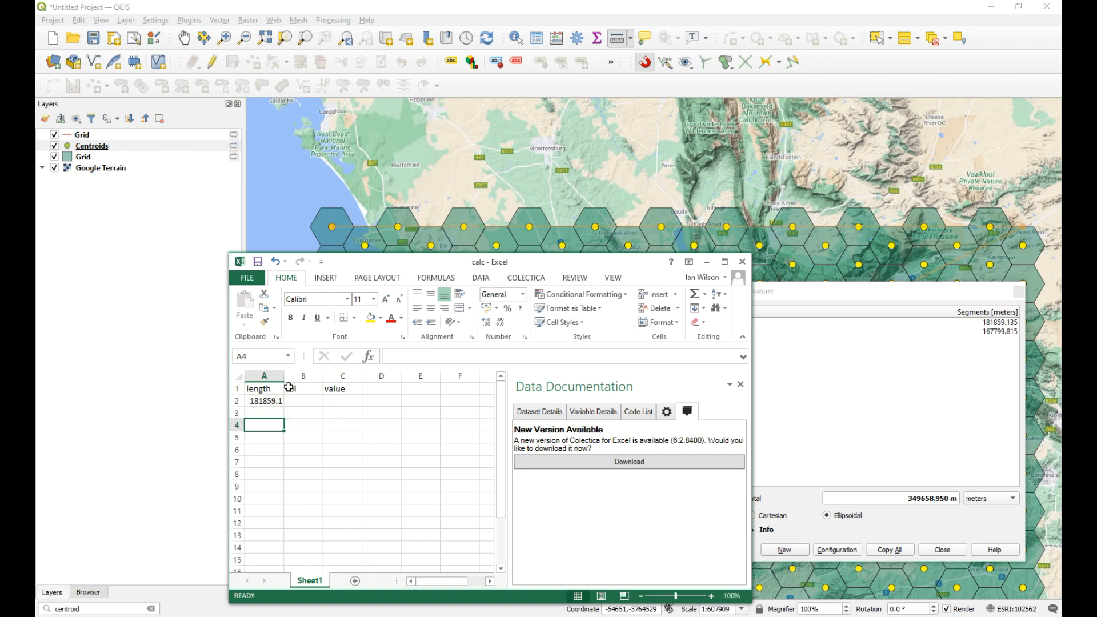
pyautogui.doubleClick(285, 376)
# Step: Clear and close the map measurement, count the column intervals across the grid, and enter 21 under col in B2 of the spreadsheet
pyautogui.click(308, 400)
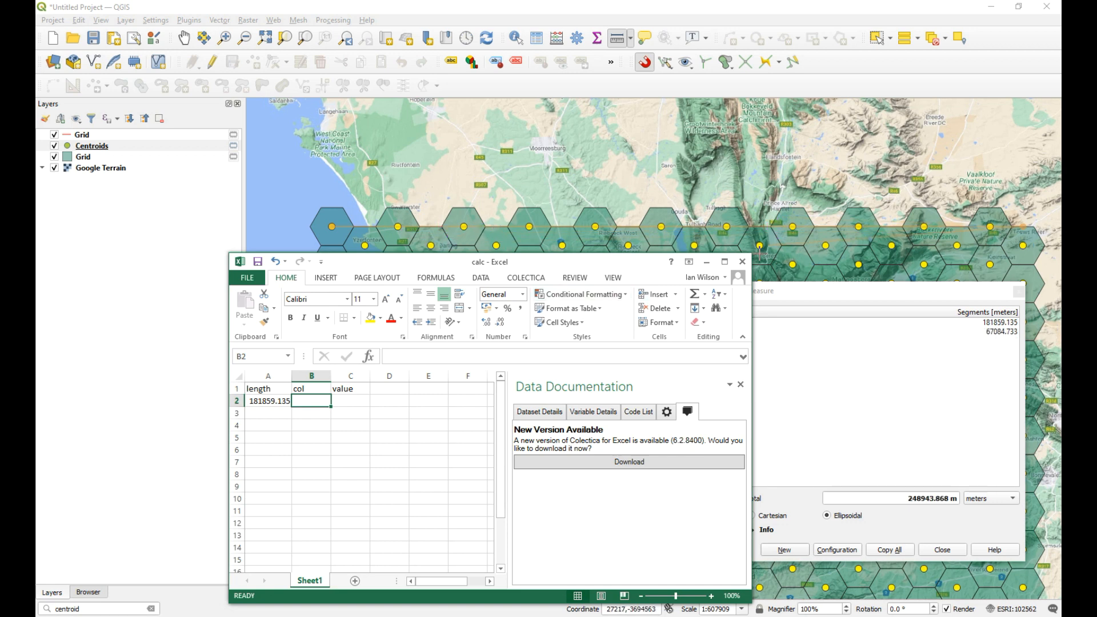
pyautogui.click(793, 554)
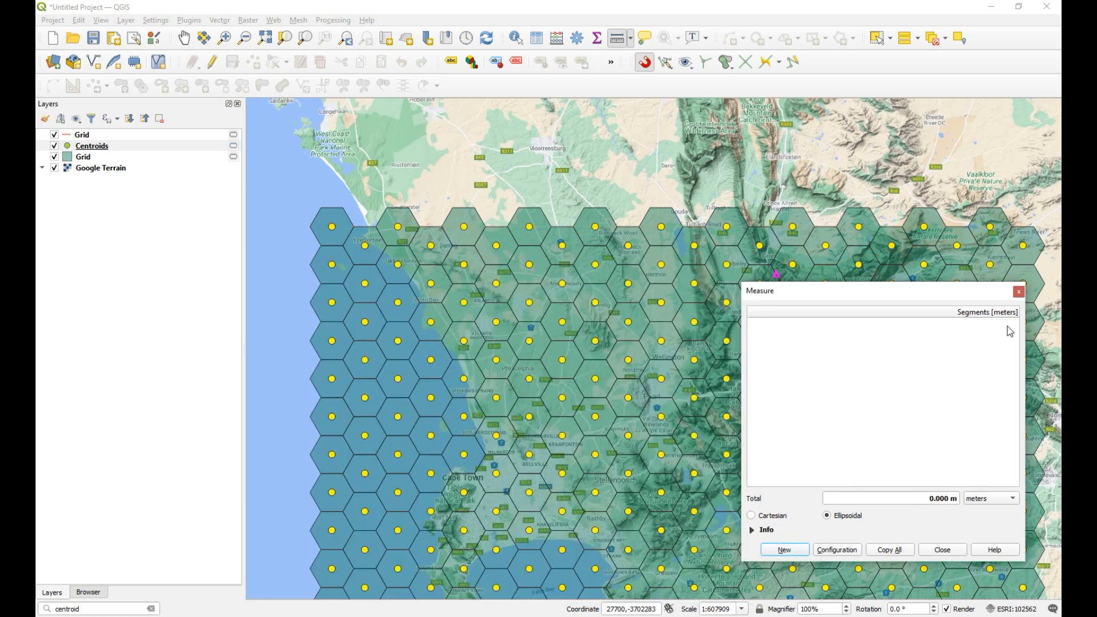
pyautogui.click(1019, 292)
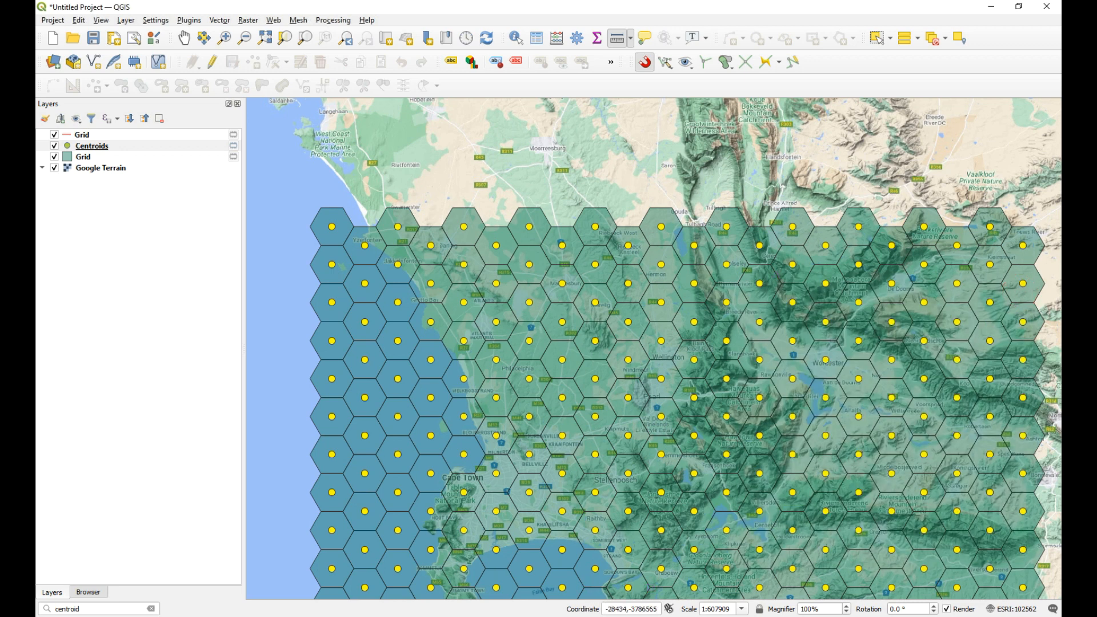
pyautogui.hotkey('alt', 'Tab')
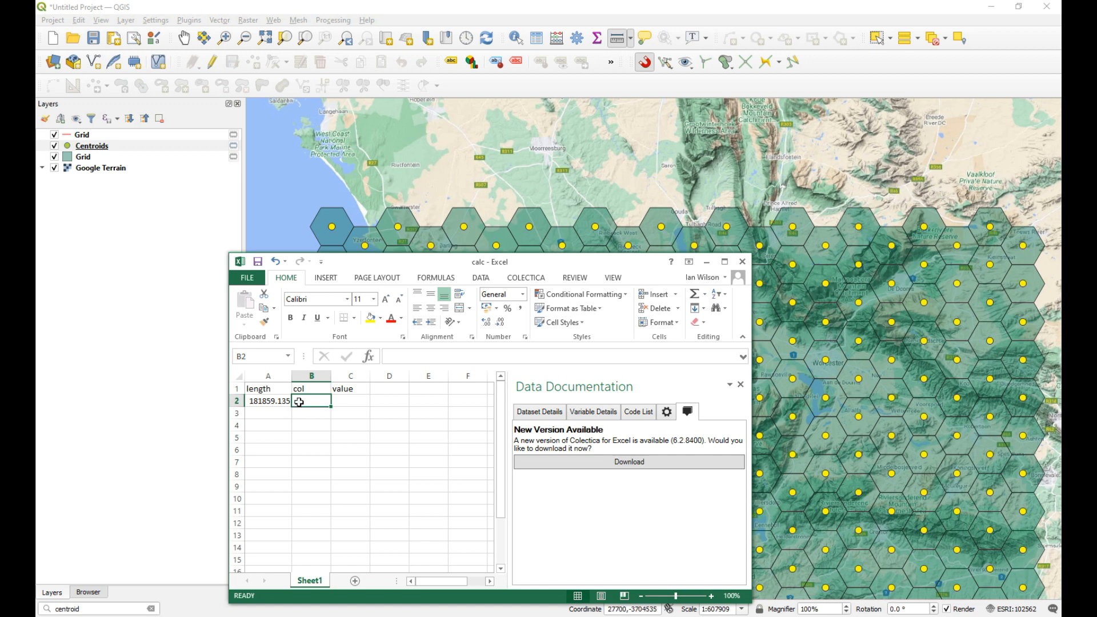
pyautogui.write('21')
# Step: Calculate the average column spacing in C2 with the formula =A2/B2
pyautogui.click(341, 398)
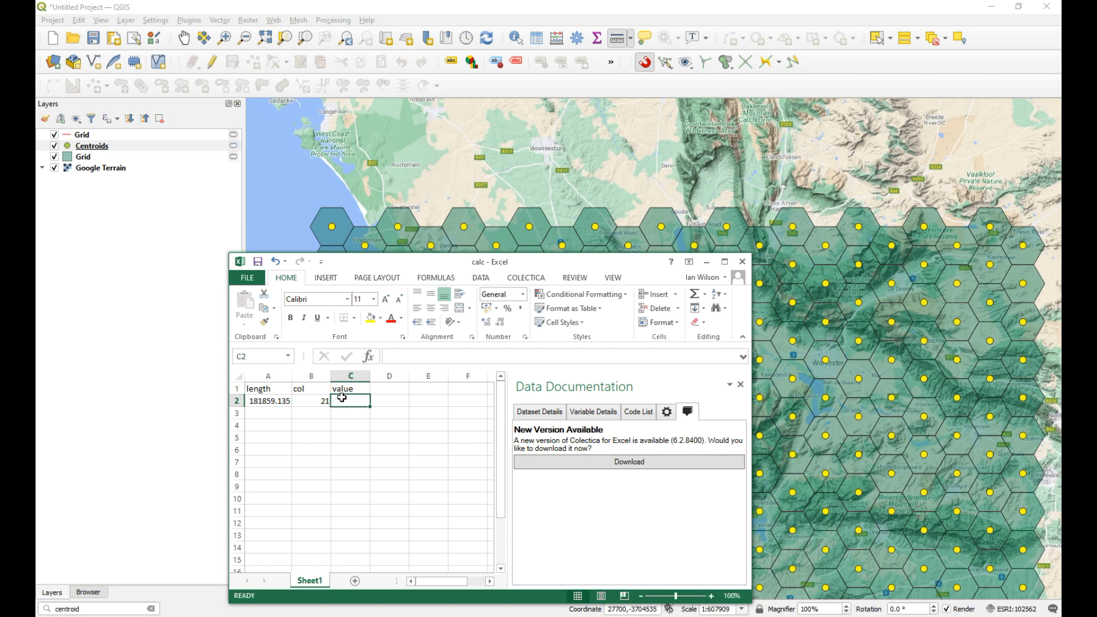
pyautogui.write('=')
pyautogui.click(266, 401)
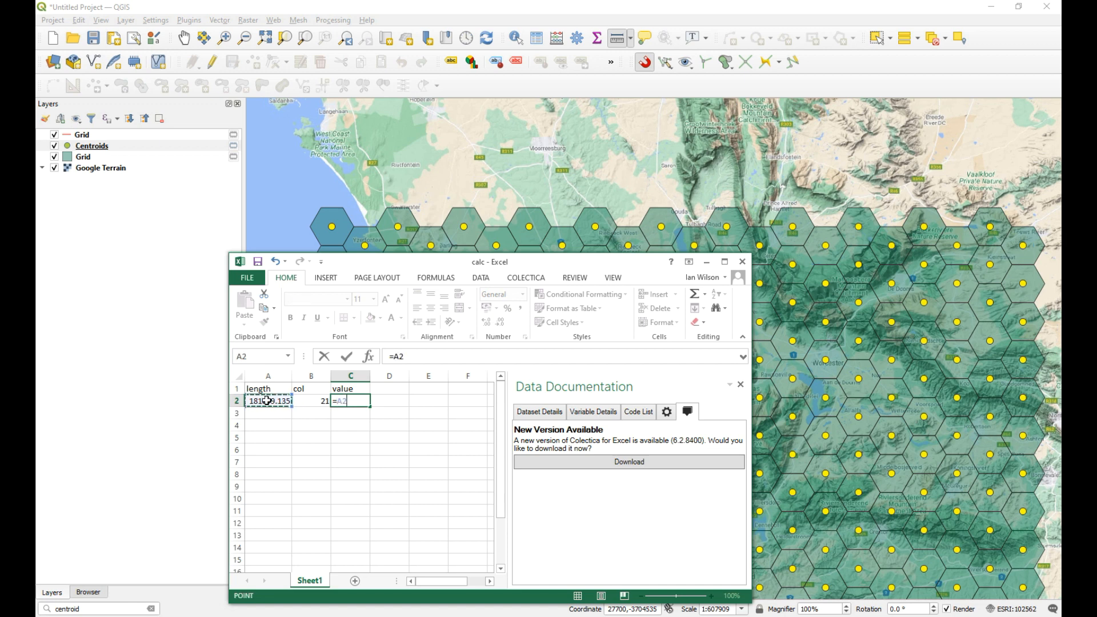
pyautogui.write('/')
pyautogui.click(316, 402)
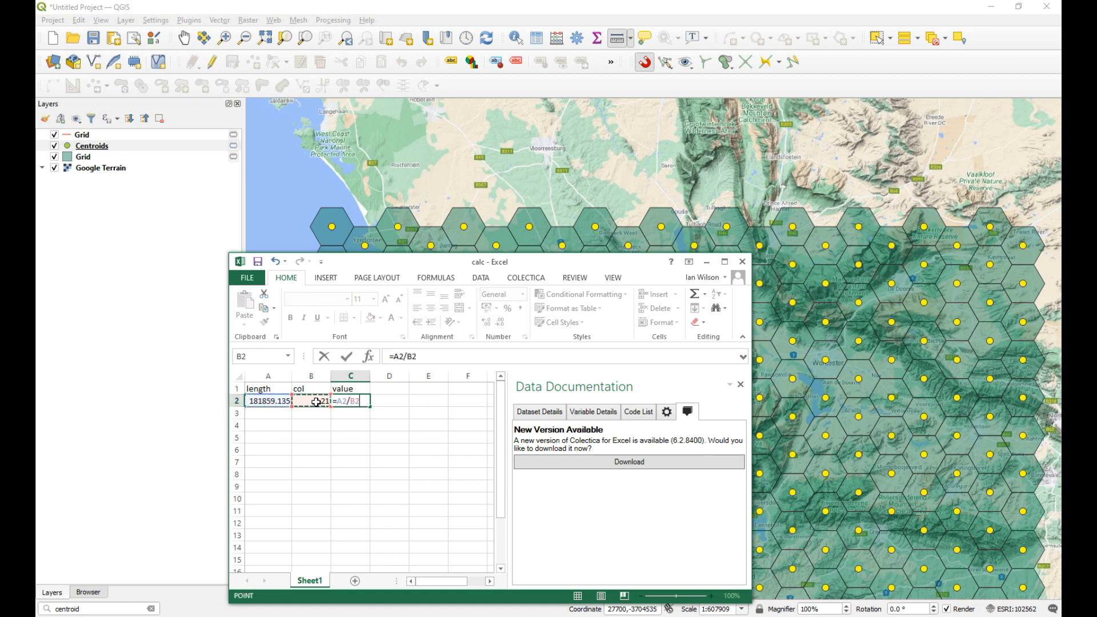
pyautogui.press('Return')
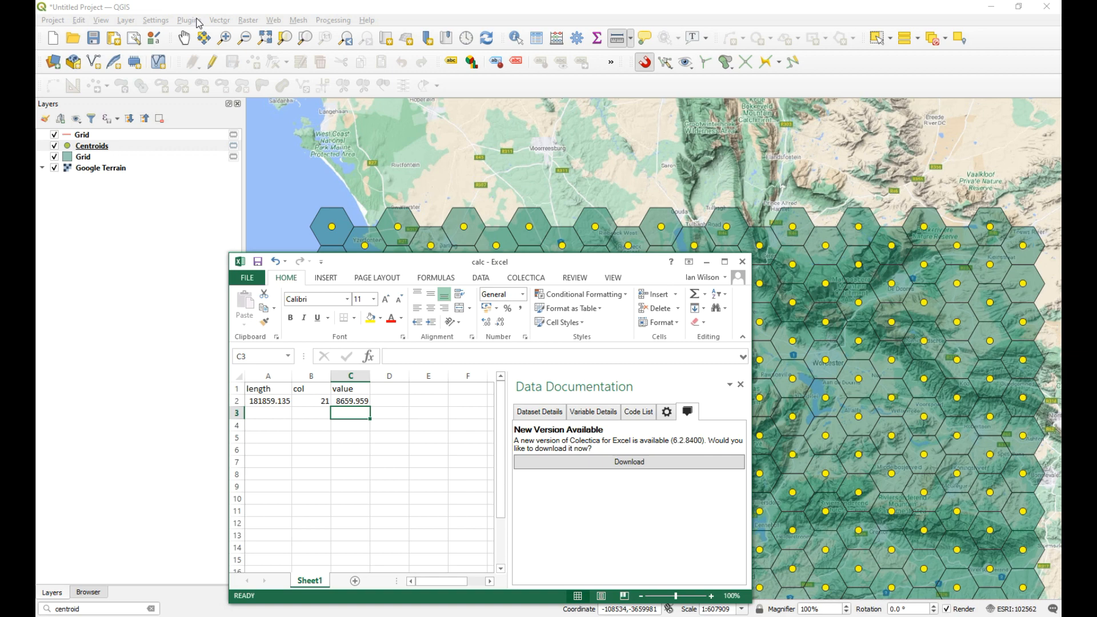
# Step: Move the spreadsheet off the map, switch to Sketchpad, and create a new blank Color canvas of 1680 by 939 px
pyautogui.moveTo(380, 267); pyautogui.dragTo(1061, 143)
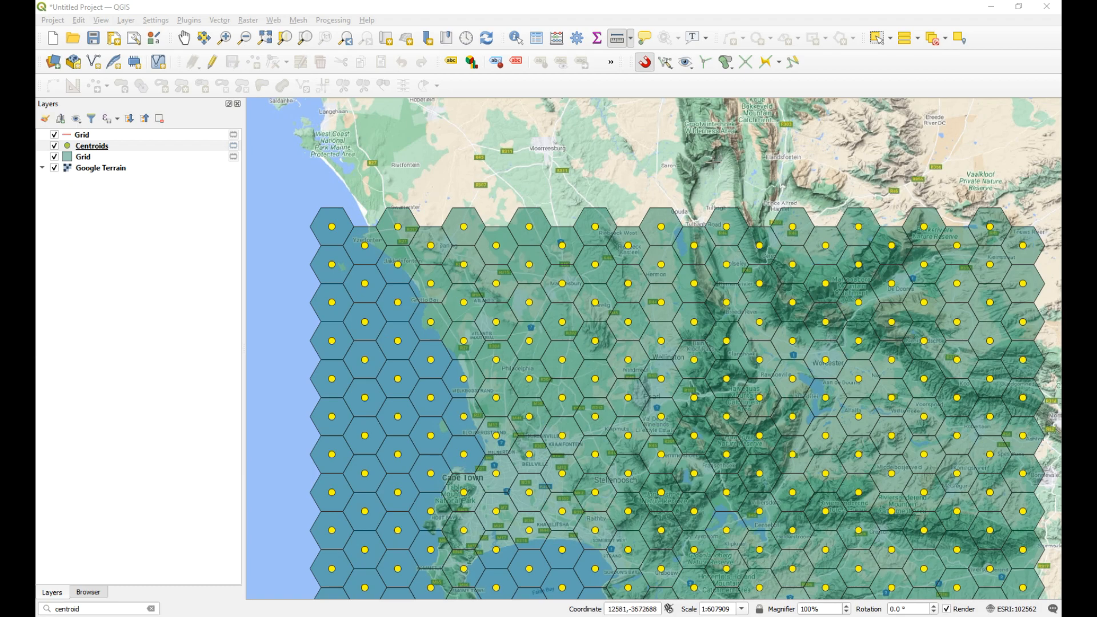
pyautogui.click(991, 8)
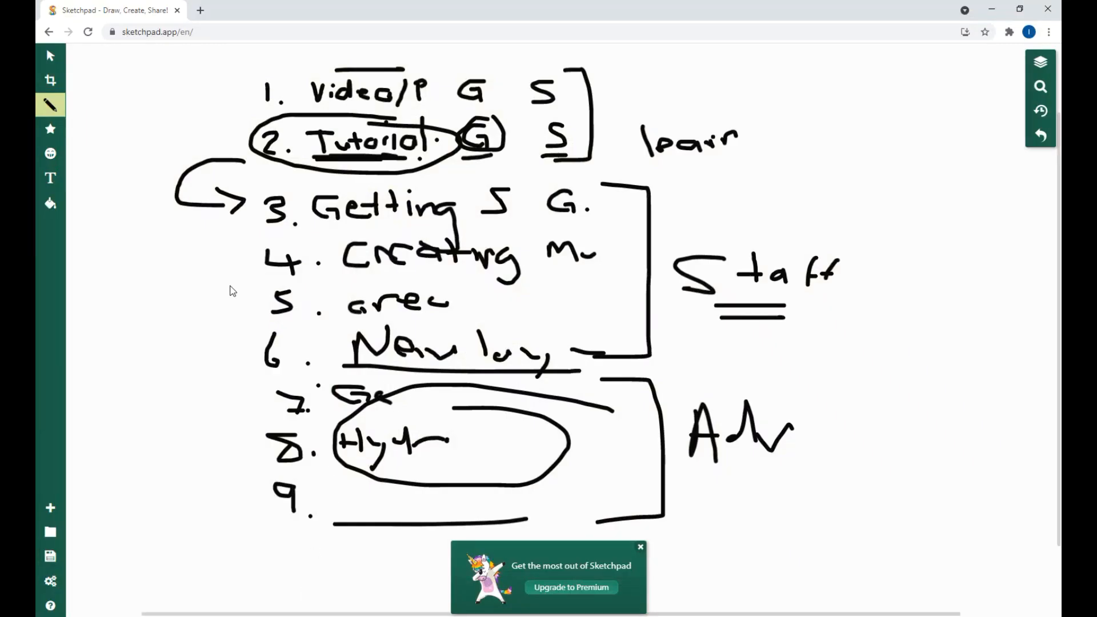
pyautogui.click(60, 509)
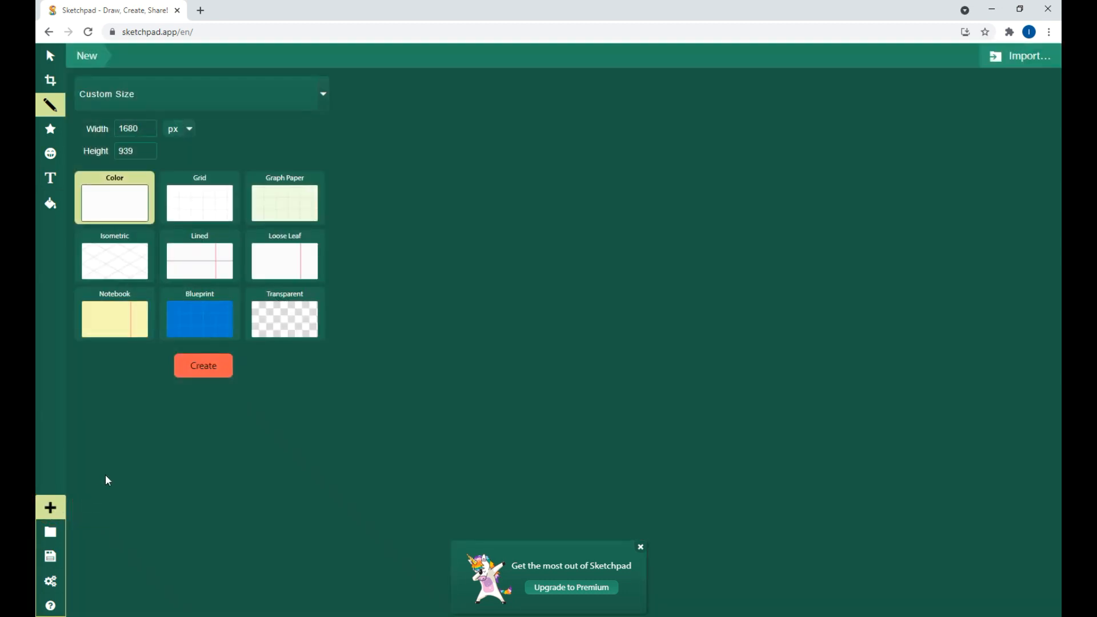
pyautogui.click(204, 376)
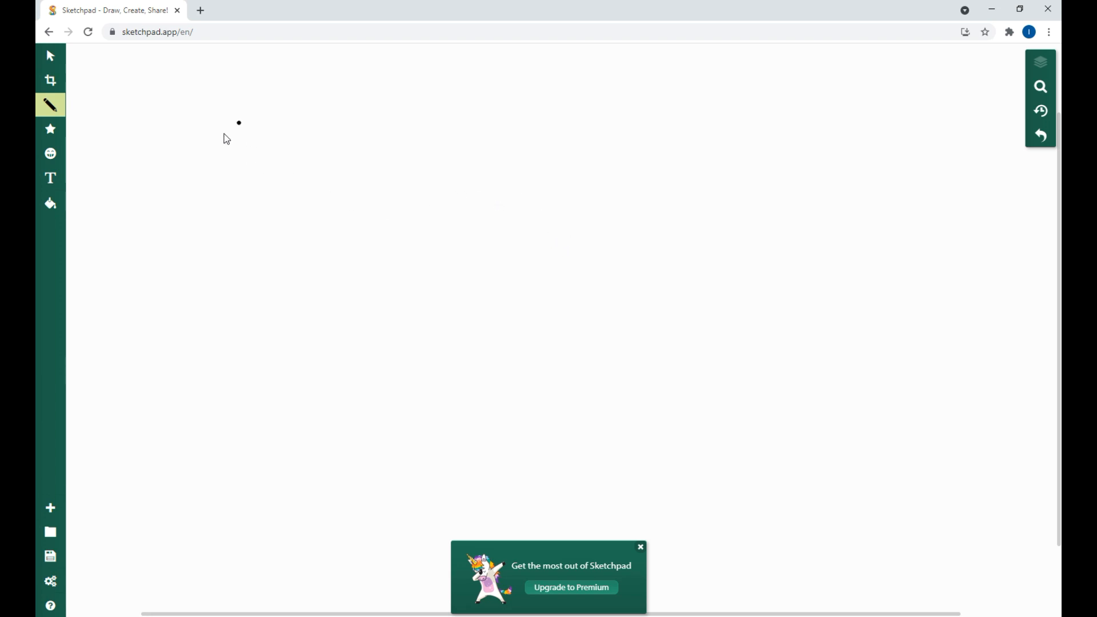
# Step: Draw a small ellipse and a rectangle beside it with the pencil, and connect them with an arrow pointing into the rectangle
pyautogui.moveTo(213, 114)
pyautogui.mouseDown()
pyautogui.moveTo(181, 125)
pyautogui.moveTo(198, 179)
pyautogui.moveTo(220, 168)
pyautogui.moveTo(209, 114)
pyautogui.mouseUp()
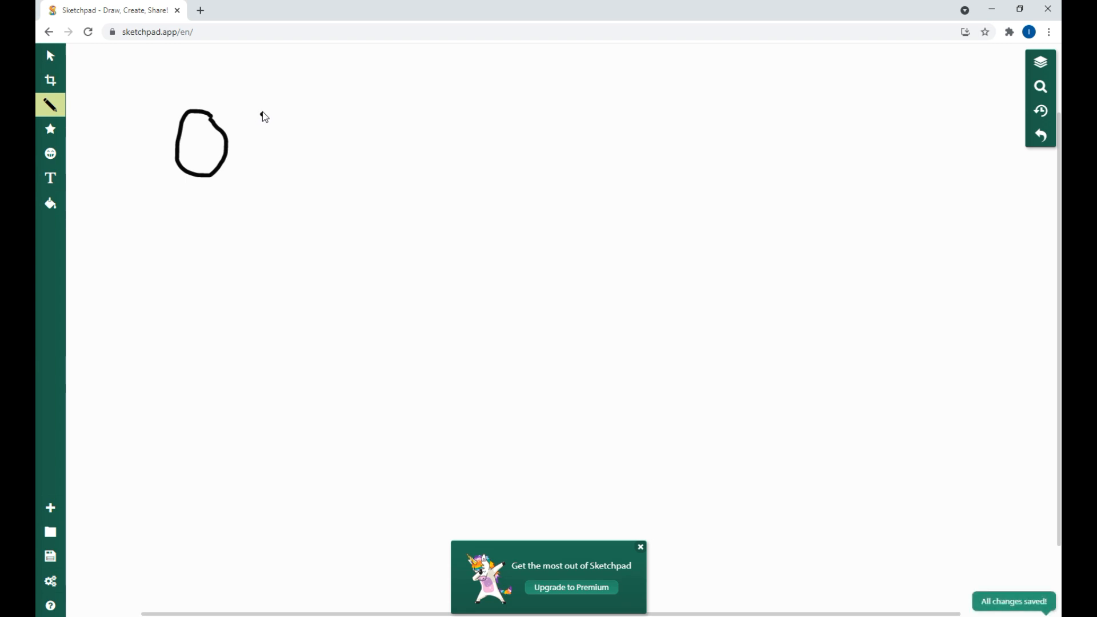
pyautogui.moveTo(253, 104); pyautogui.dragTo(255, 167)
pyautogui.moveTo(255, 103)
pyautogui.mouseDown()
pyautogui.moveTo(355, 163)
pyautogui.moveTo(255, 172)
pyautogui.mouseUp()
pyautogui.click(284, 150)
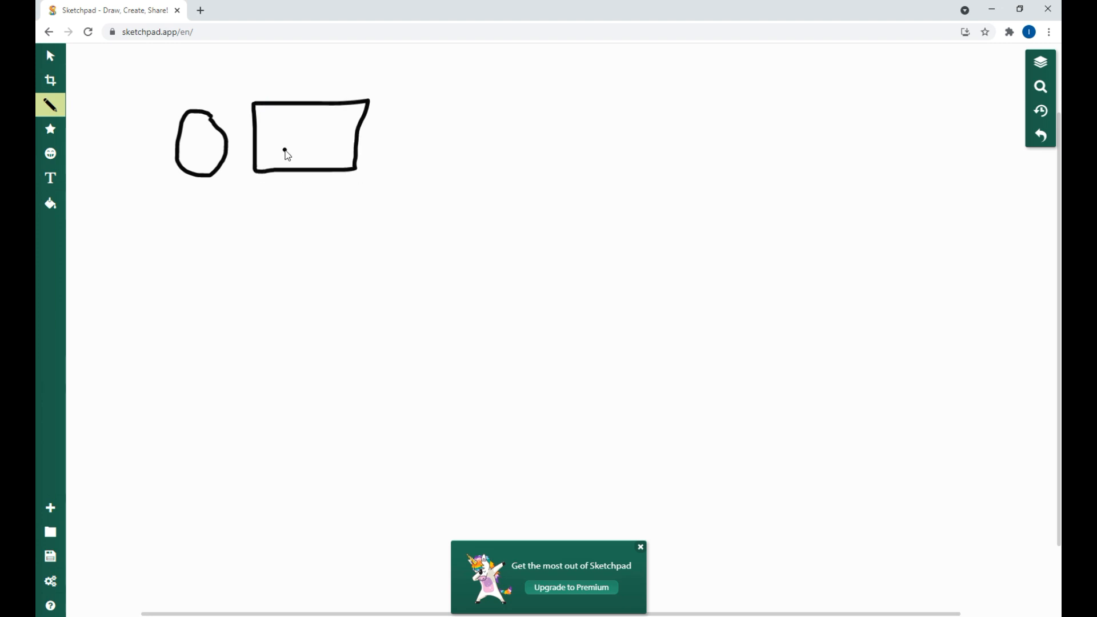
pyautogui.moveTo(212, 141)
pyautogui.mouseDown()
pyautogui.moveTo(276, 141)
pyautogui.moveTo(280, 152)
pyautogui.mouseUp()
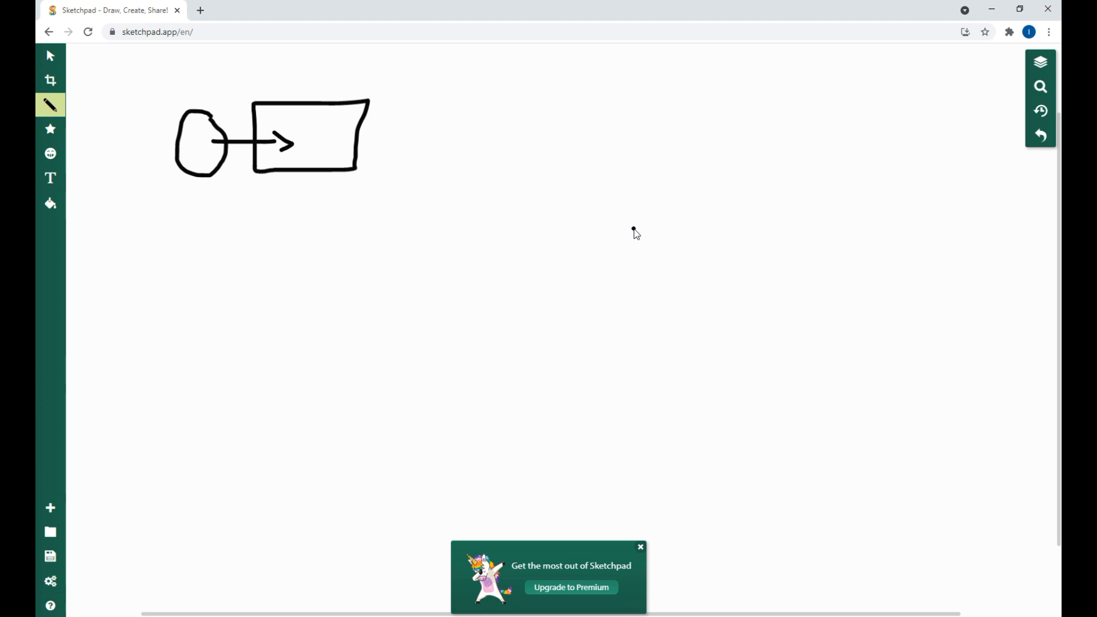
# Step: Draw a large circle for the globe and enclose it in a horizontal cylinder outline with curved ends that meets the circle's upper and lower edges
pyautogui.moveTo(633, 221); pyautogui.dragTo(446, 252)
pyautogui.moveTo(589, 474)
pyautogui.mouseDown()
pyautogui.moveTo(668, 265)
pyautogui.moveTo(613, 216)
pyautogui.mouseUp()
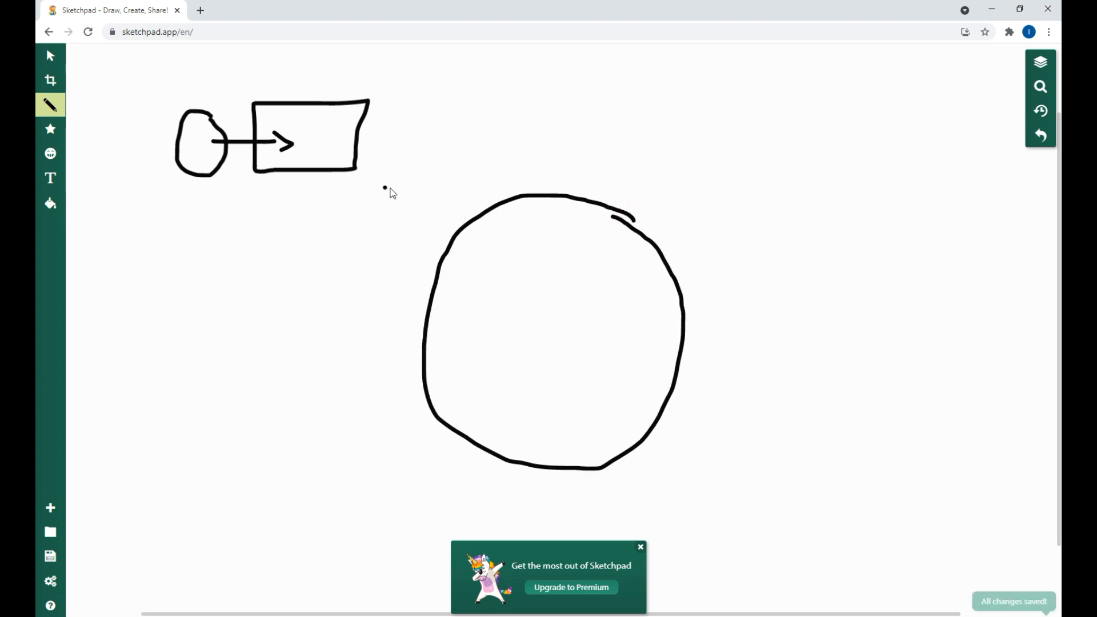
pyautogui.click(493, 179)
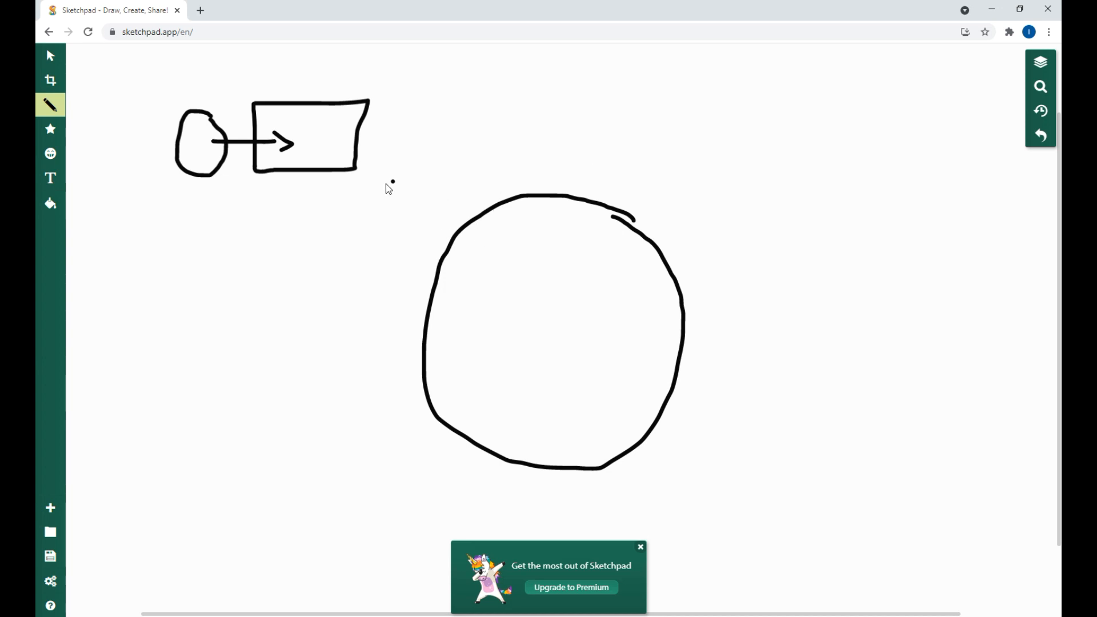
pyautogui.moveTo(360, 189); pyautogui.dragTo(782, 195)
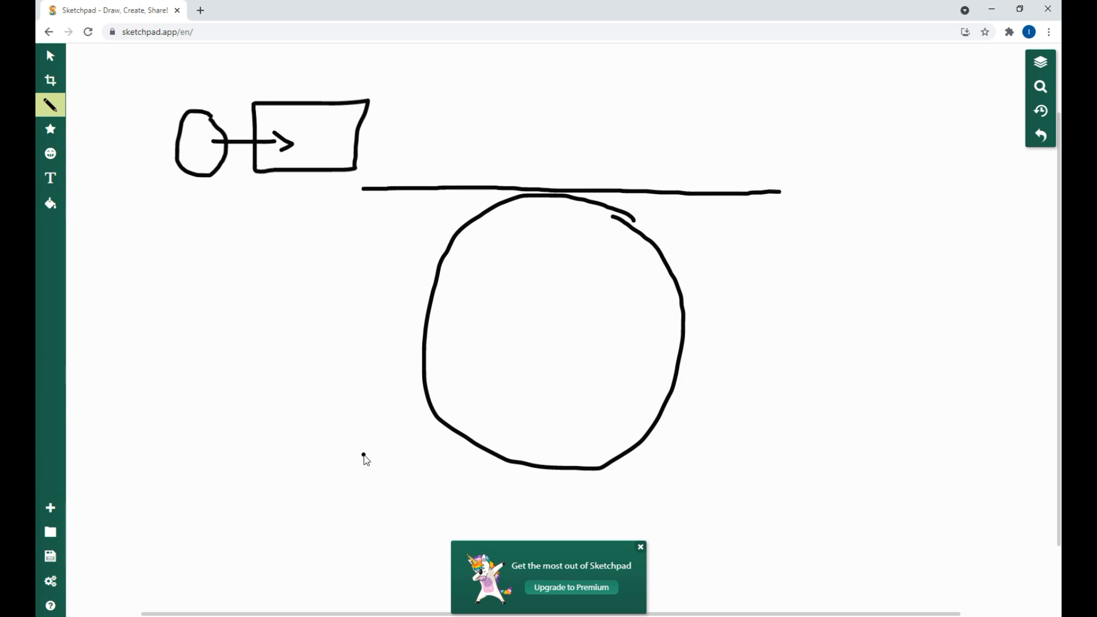
pyautogui.moveTo(352, 458); pyautogui.dragTo(814, 452)
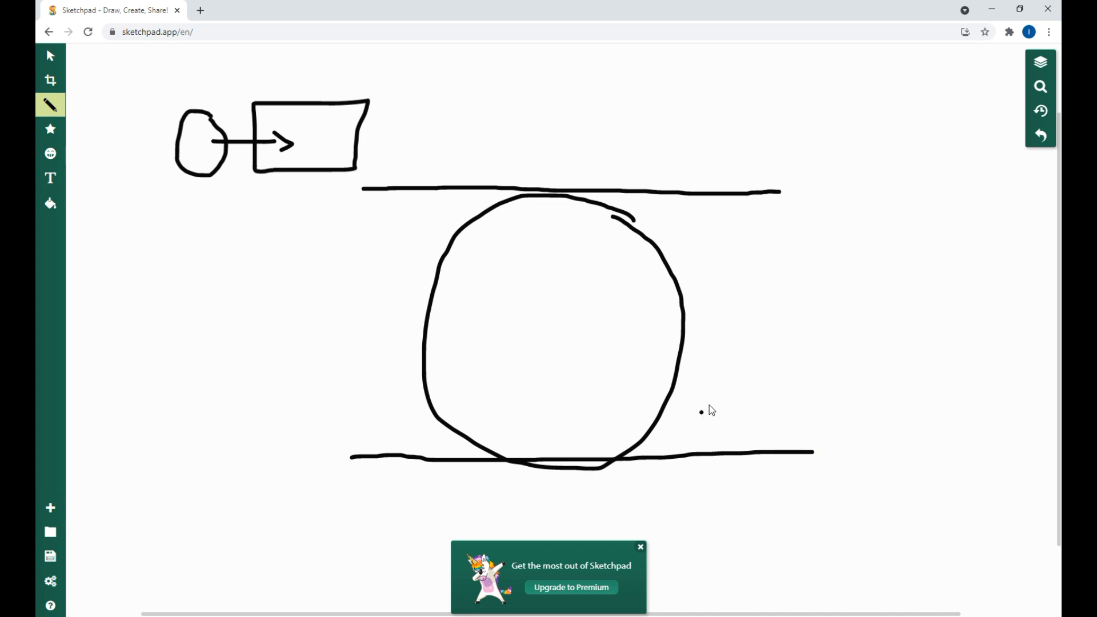
pyautogui.moveTo(365, 191)
pyautogui.mouseDown()
pyautogui.moveTo(348, 231)
pyautogui.moveTo(343, 338)
pyautogui.moveTo(363, 452)
pyautogui.mouseUp()
pyautogui.moveTo(780, 194)
pyautogui.mouseDown()
pyautogui.moveTo(772, 411)
pyautogui.moveTo(784, 449)
pyautogui.mouseUp()
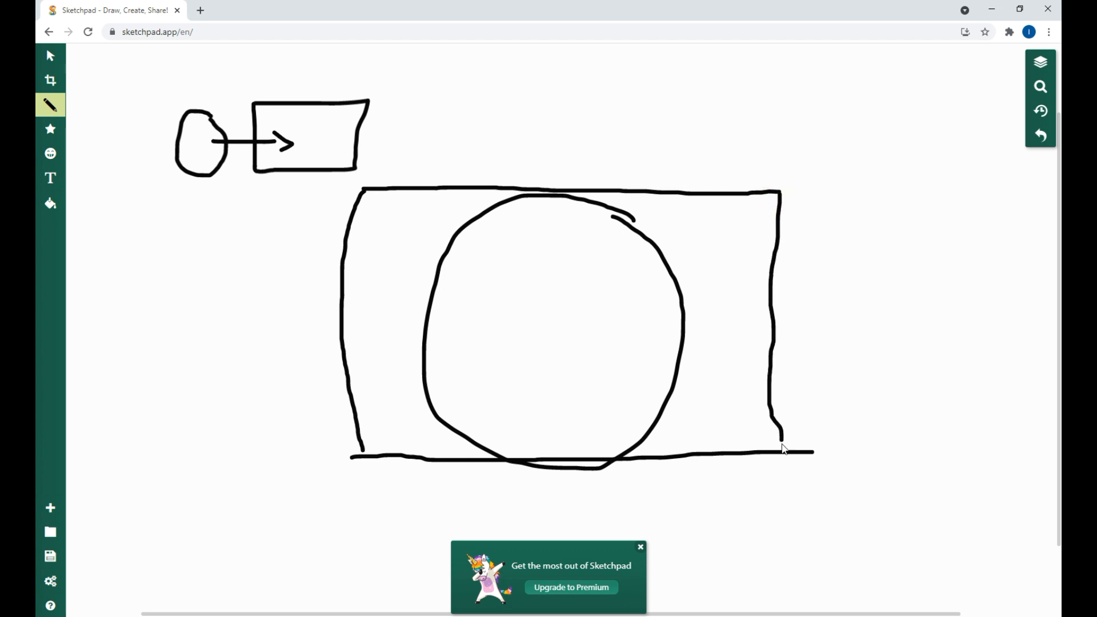
pyautogui.moveTo(784, 198)
pyautogui.mouseDown()
pyautogui.moveTo(811, 269)
pyautogui.moveTo(807, 379)
pyautogui.moveTo(784, 456)
pyautogui.mouseUp()
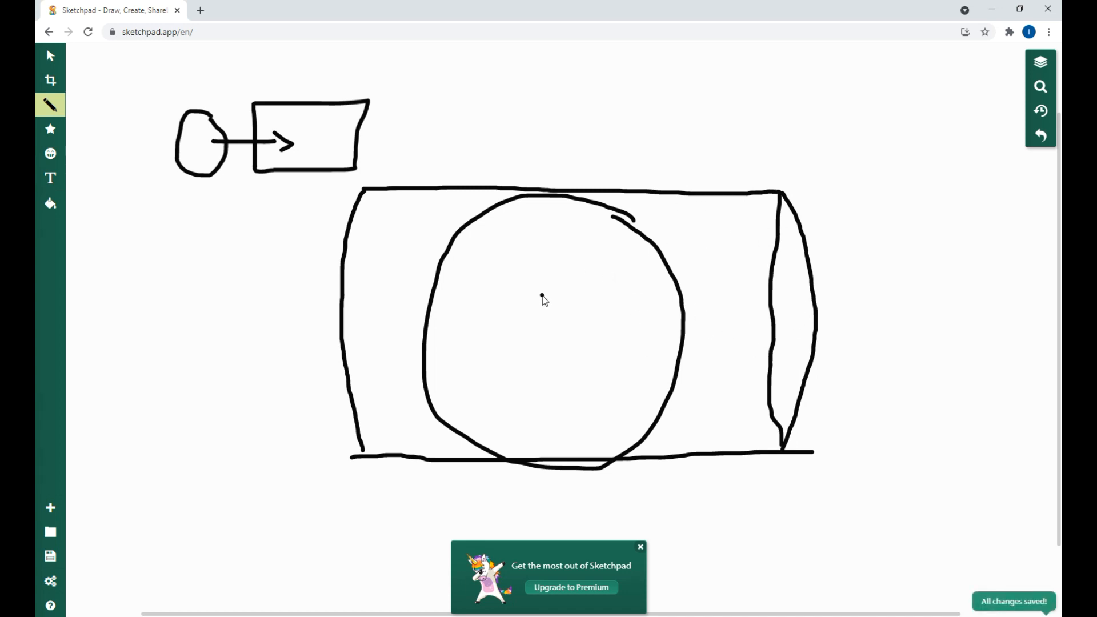
# Step: Mark a dotted vertical line through the middle of the globe, from the cylinder's upper edge to its lower edge, and undo any stray dot
pyautogui.moveTo(557, 193); pyautogui.dragTo(556, 196)
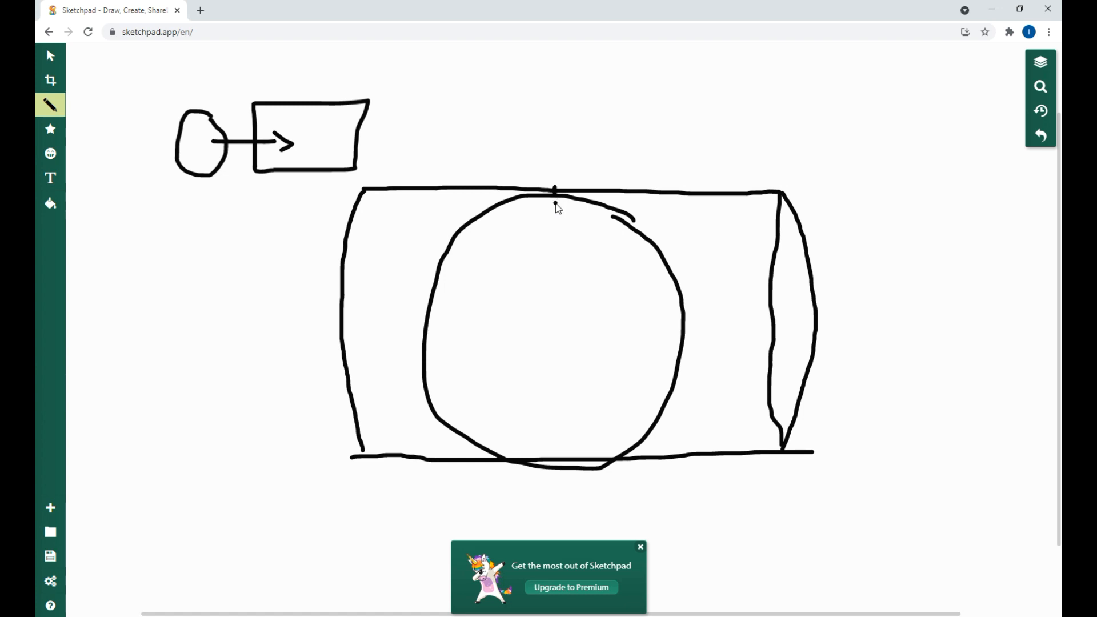
pyautogui.click(555, 220)
pyautogui.click(555, 242)
pyautogui.click(556, 269)
pyautogui.click(553, 291)
pyautogui.click(552, 299)
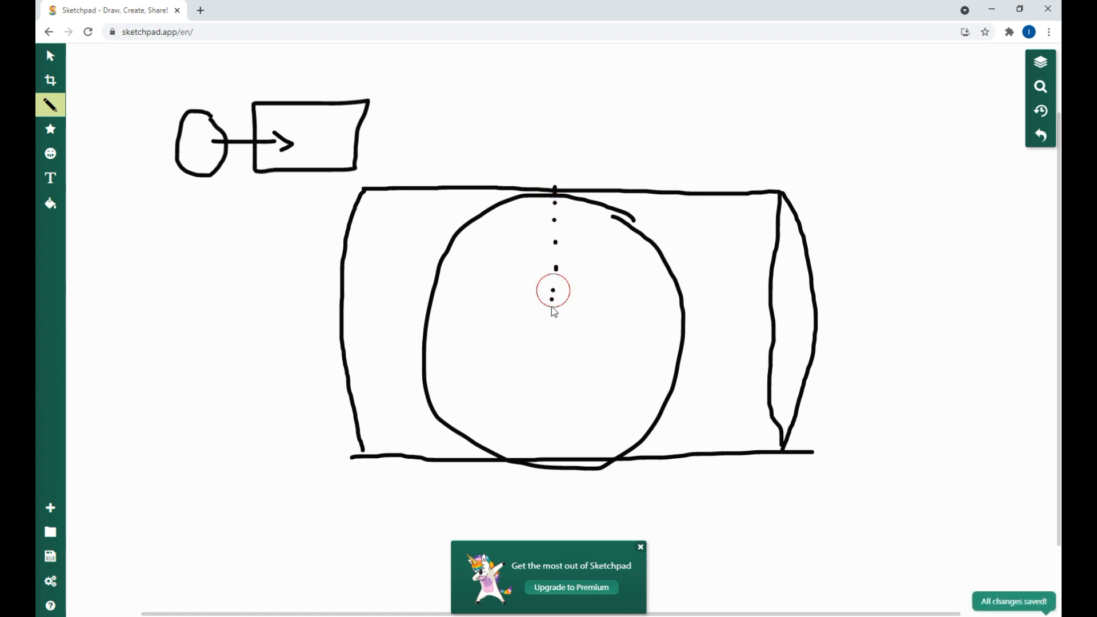
pyautogui.click(555, 321)
pyautogui.click(553, 317)
pyautogui.click(552, 346)
pyautogui.click(554, 366)
pyautogui.click(553, 392)
pyautogui.click(552, 414)
pyautogui.click(553, 436)
pyautogui.click(553, 455)
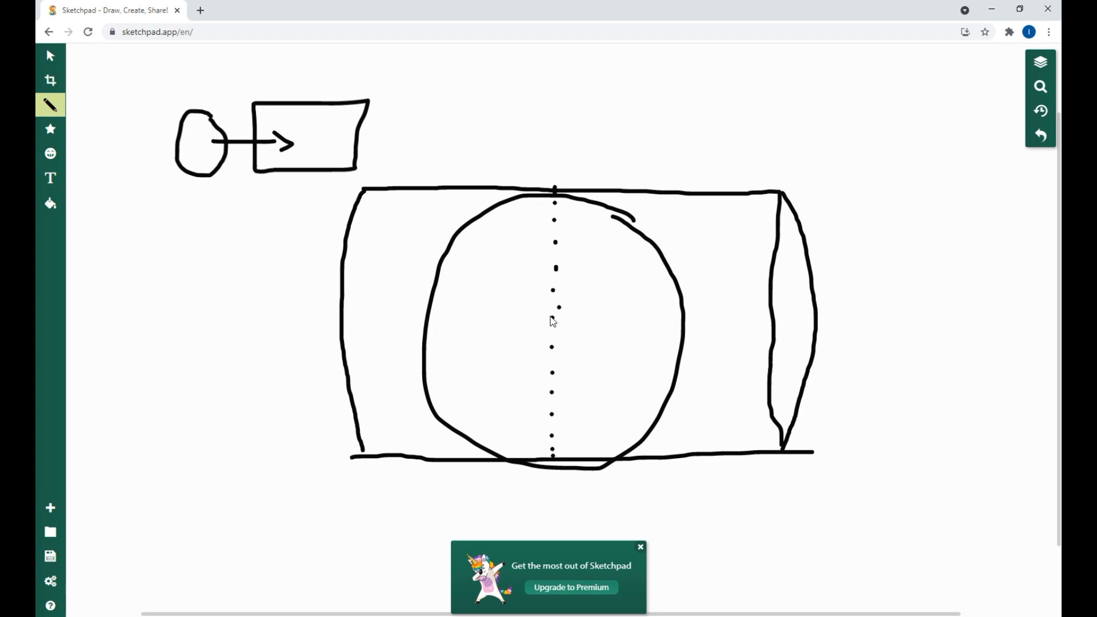
pyautogui.click(413, 373)
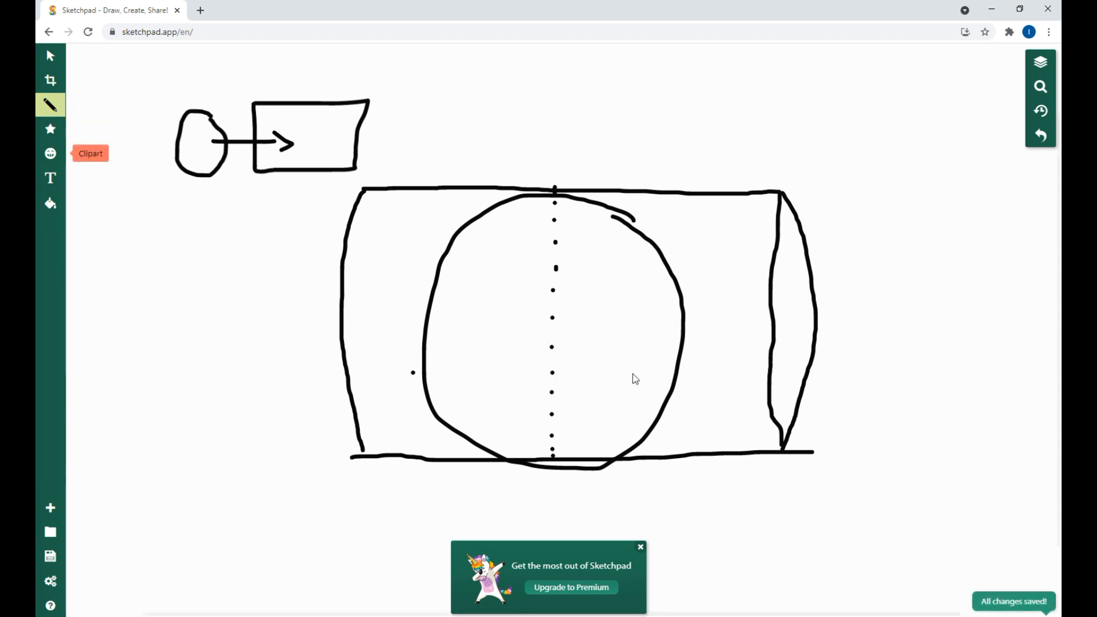
pyautogui.hotkey('ctrl', 'z')
# Step: Draw a small circle surrounded by dots at the globe's centre to represent a light source
pyautogui.click(546, 324)
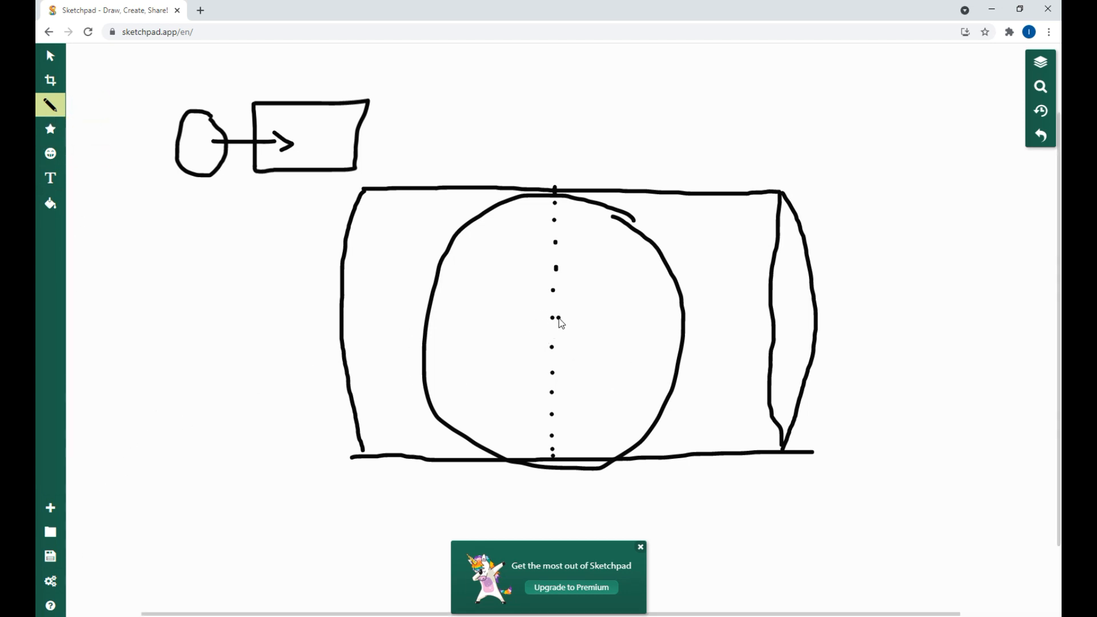
pyautogui.moveTo(559, 321)
pyautogui.mouseDown()
pyautogui.moveTo(543, 327)
pyautogui.moveTo(561, 323)
pyautogui.mouseUp()
pyautogui.click(564, 312)
pyautogui.click(557, 305)
pyautogui.click(538, 305)
pyautogui.click(534, 315)
pyautogui.click(569, 326)
pyautogui.click(534, 330)
pyautogui.click(560, 331)
# Step: Draw three rays from the central light source through the globe's surface to the cylinder's upper edge
pyautogui.moveTo(556, 319); pyautogui.dragTo(667, 198)
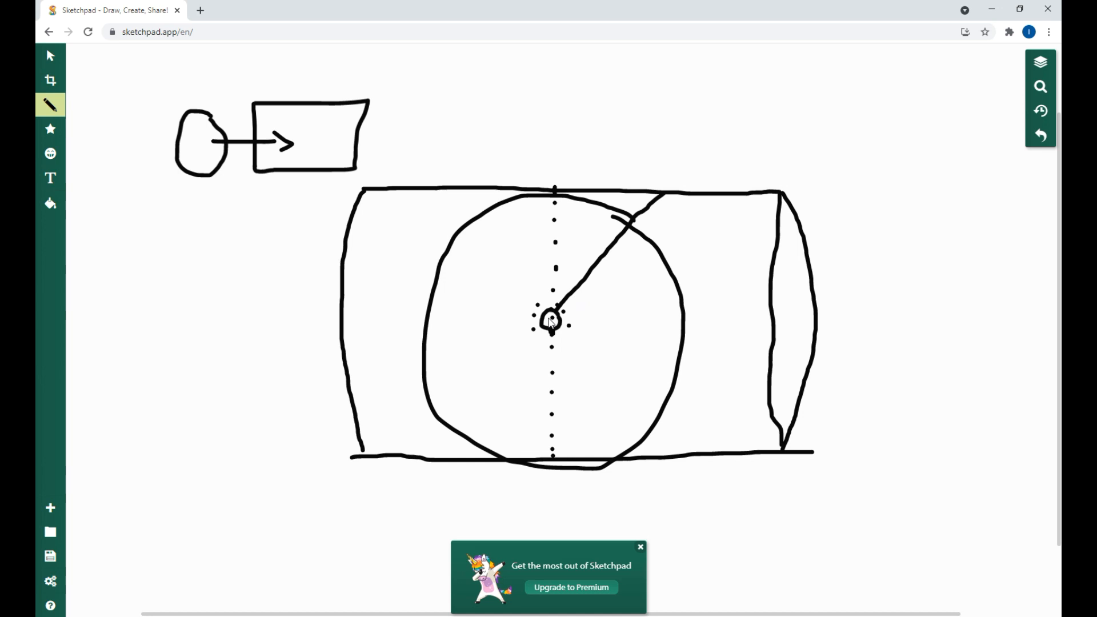
pyautogui.moveTo(561, 315); pyautogui.dragTo(719, 198)
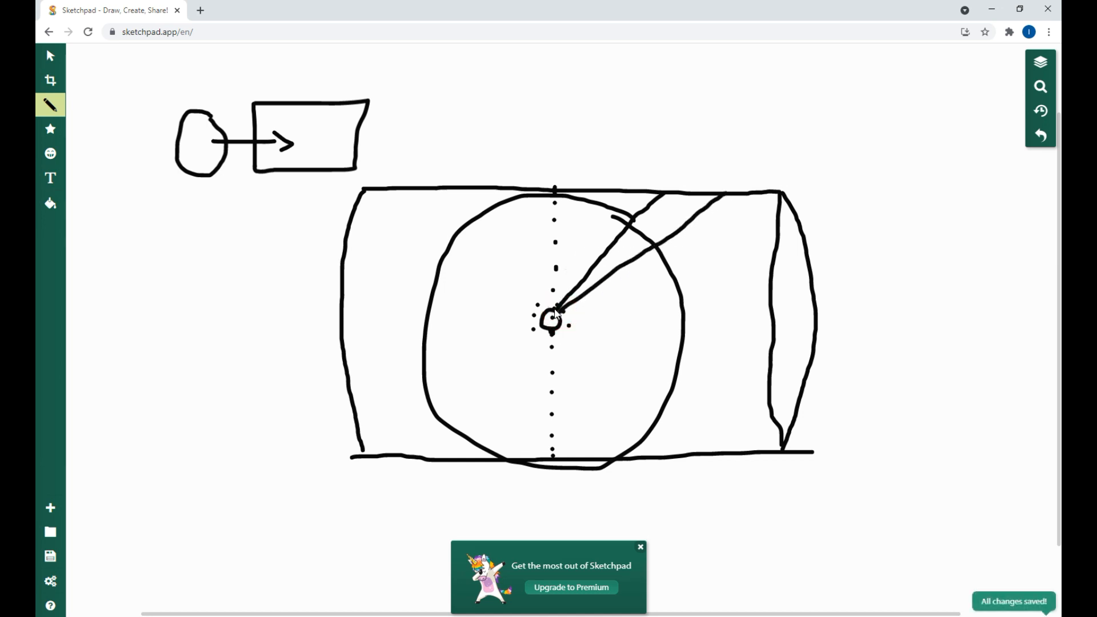
pyautogui.moveTo(553, 313); pyautogui.dragTo(591, 188)
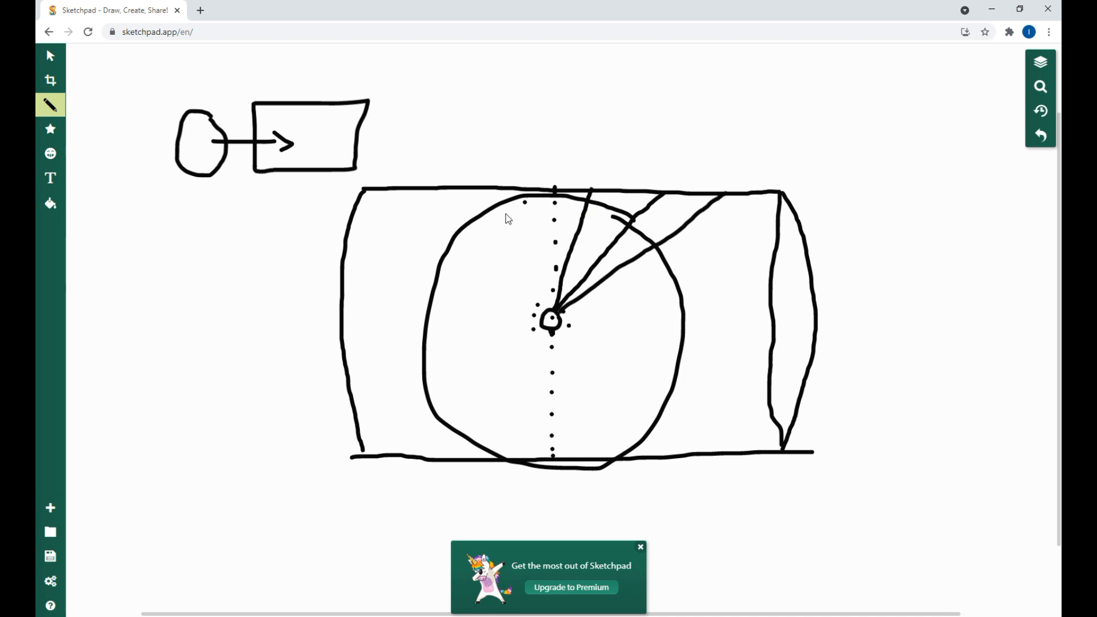
pyautogui.click(757, 197)
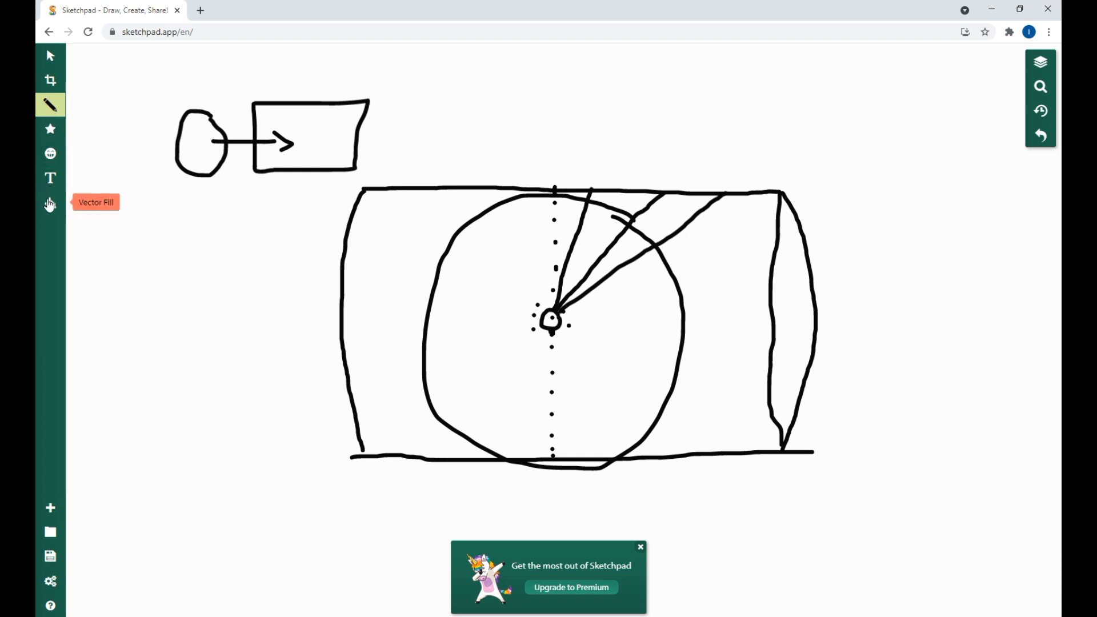
# Step: Set the pencil's outline colour to red #ff3737
pyautogui.click(50, 203)
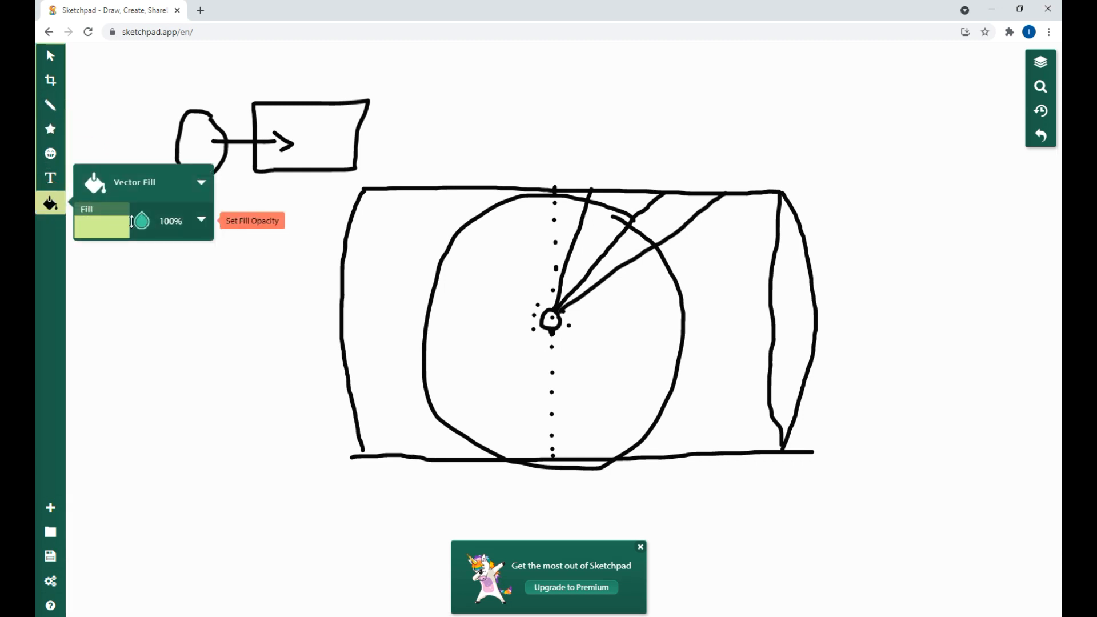
pyautogui.click(50, 112)
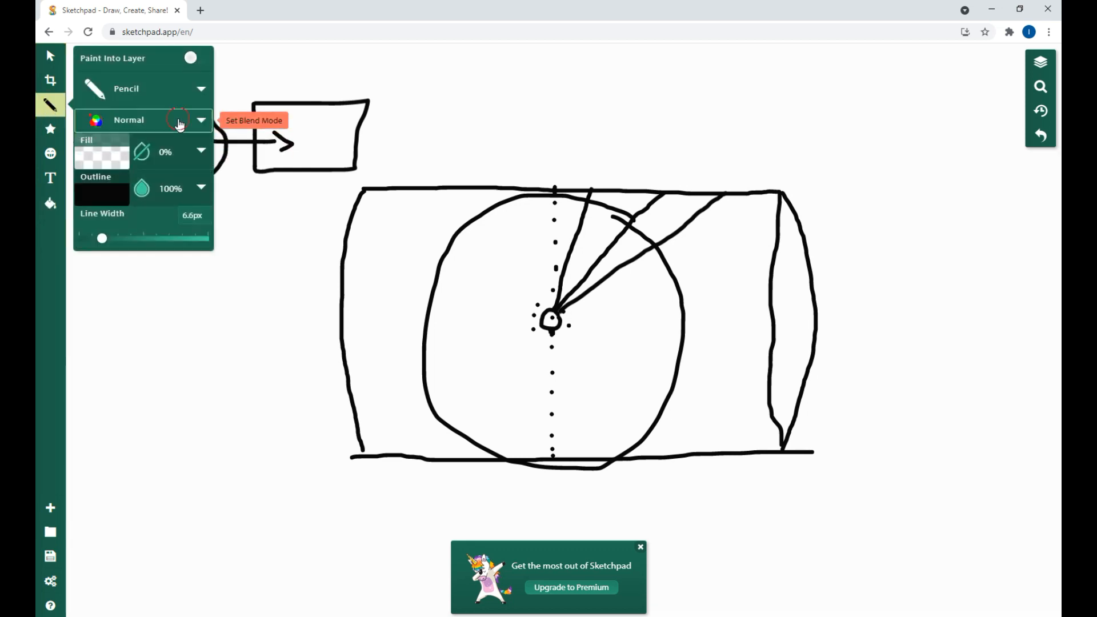
pyautogui.click(180, 126)
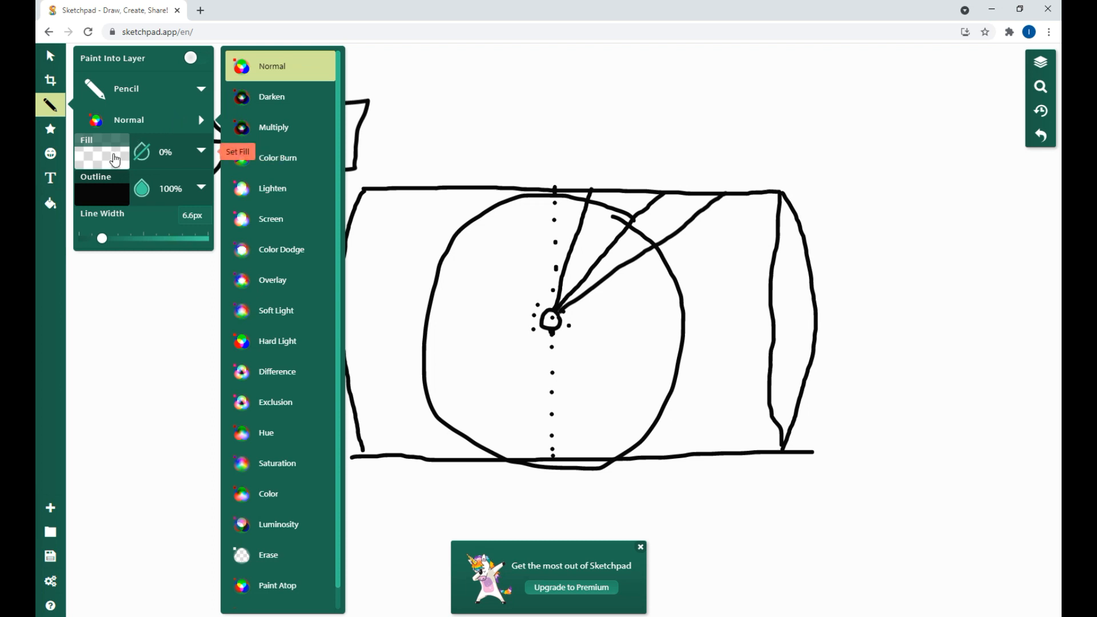
pyautogui.click(109, 196)
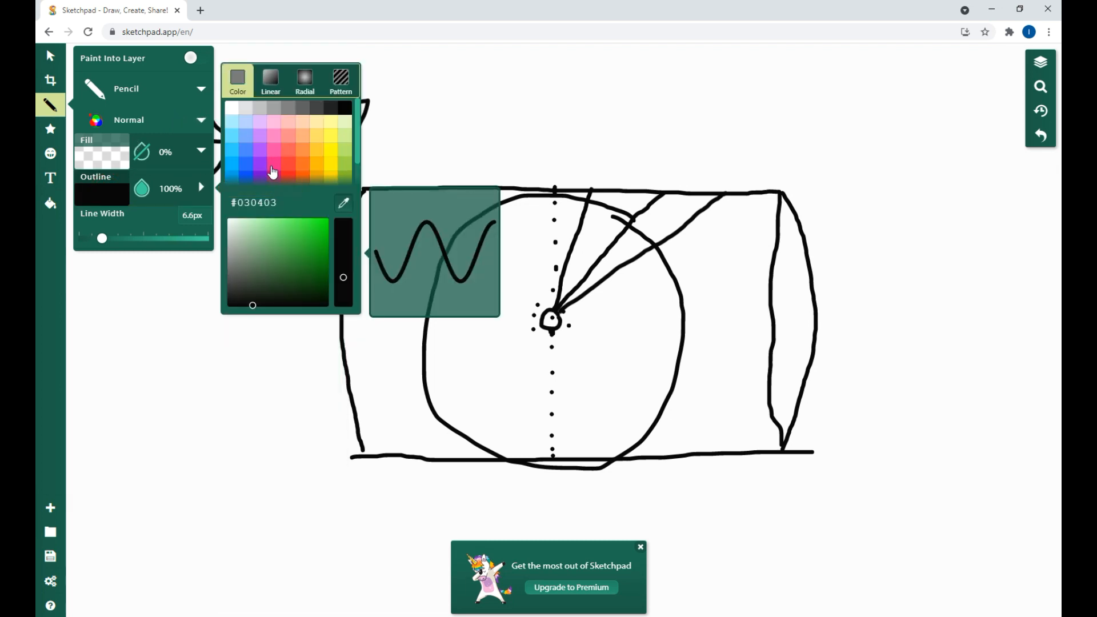
pyautogui.click(288, 166)
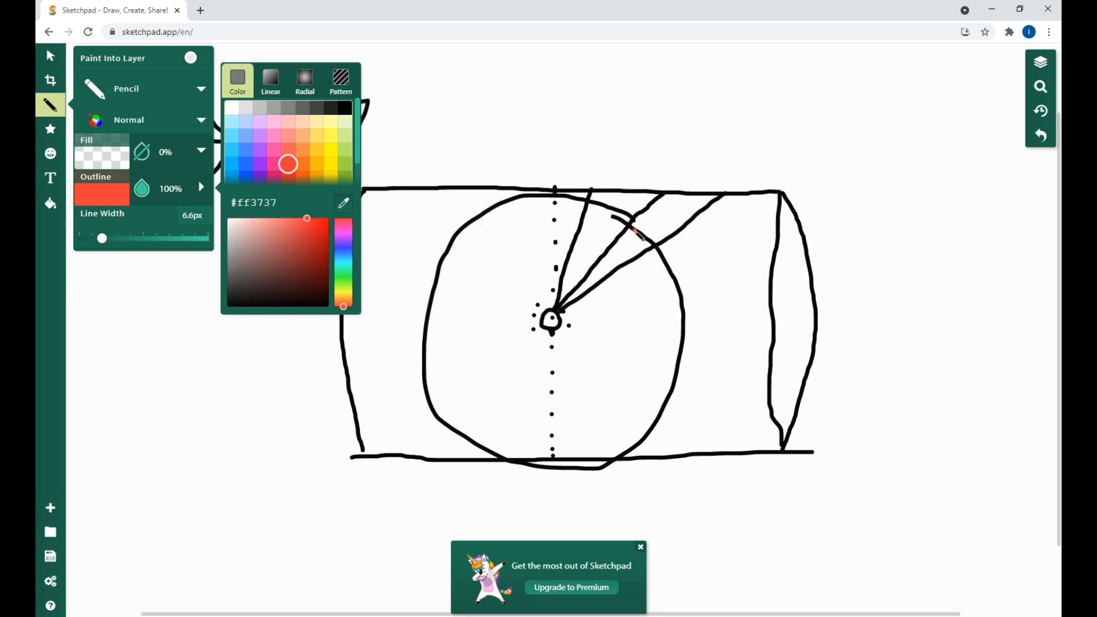
# Step: Mark in red where the two outer rays cross the globe and the cylinder, line both spans, and circle the marked area
pyautogui.moveTo(635, 224); pyautogui.dragTo(652, 247)
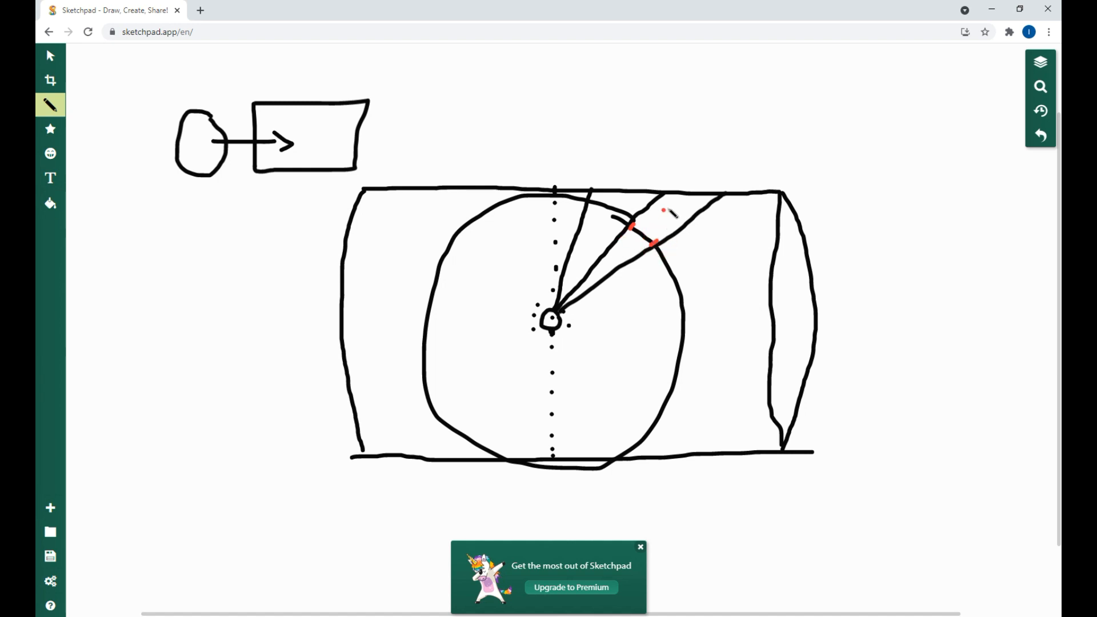
pyautogui.moveTo(667, 181); pyautogui.dragTo(667, 199)
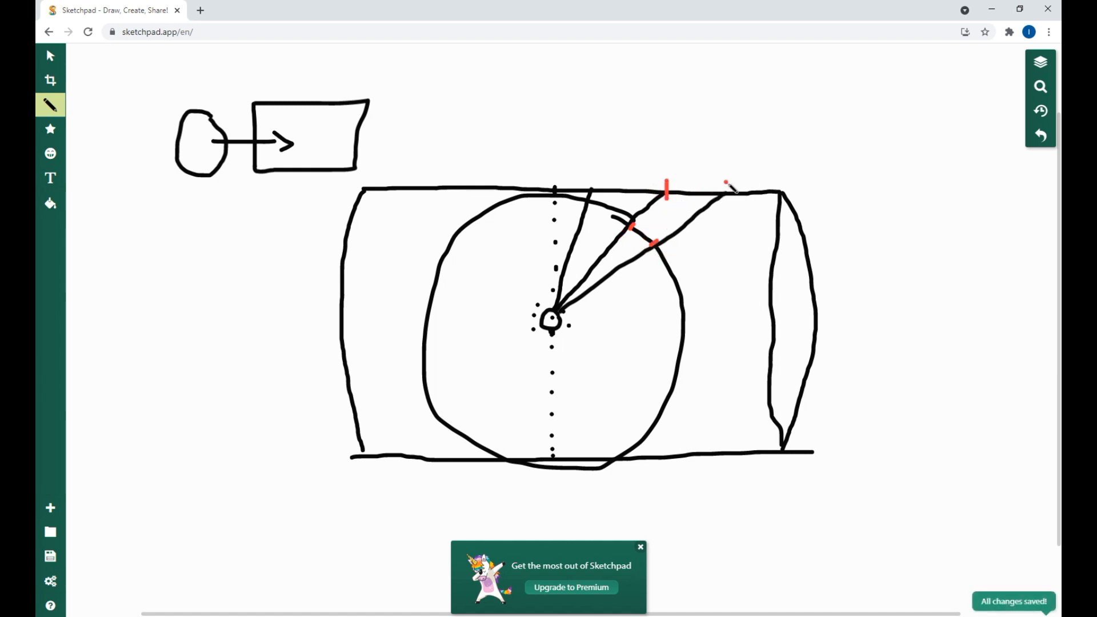
pyautogui.moveTo(726, 181); pyautogui.dragTo(727, 196)
pyautogui.moveTo(645, 222); pyautogui.dragTo(664, 230)
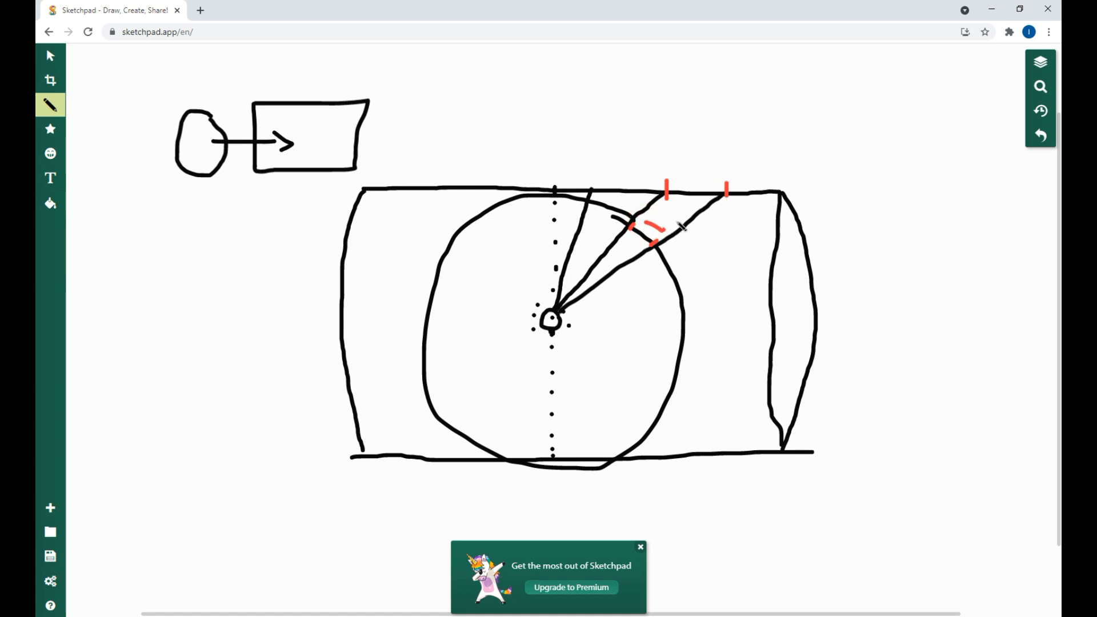
pyautogui.moveTo(678, 184); pyautogui.dragTo(712, 184)
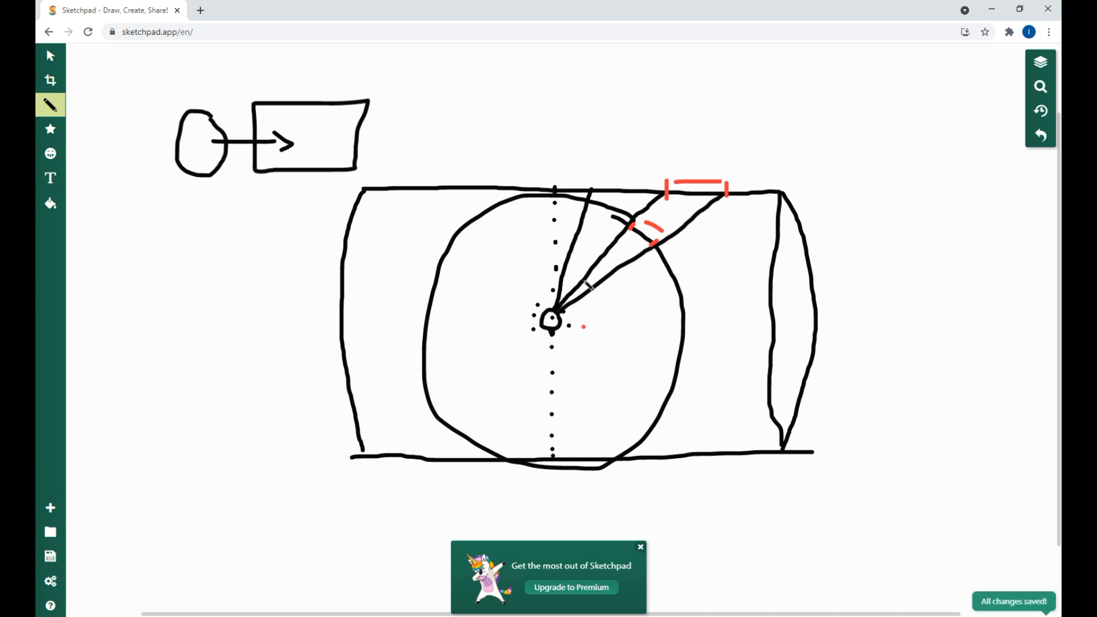
pyautogui.moveTo(723, 167)
pyautogui.mouseDown()
pyautogui.moveTo(626, 230)
pyautogui.moveTo(721, 186)
pyautogui.mouseUp()
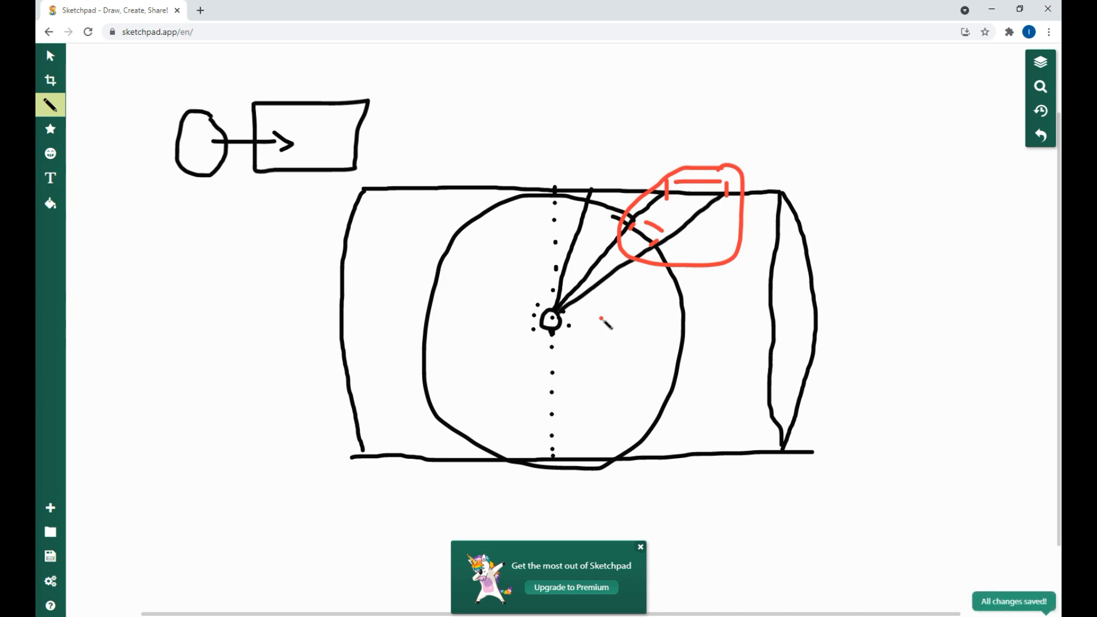
# Step: Return to QGIS and measure each column spacing across the hexagon grid's uppermost row, from the westernmost centroid to the easternmost column
pyautogui.click(991, 10)
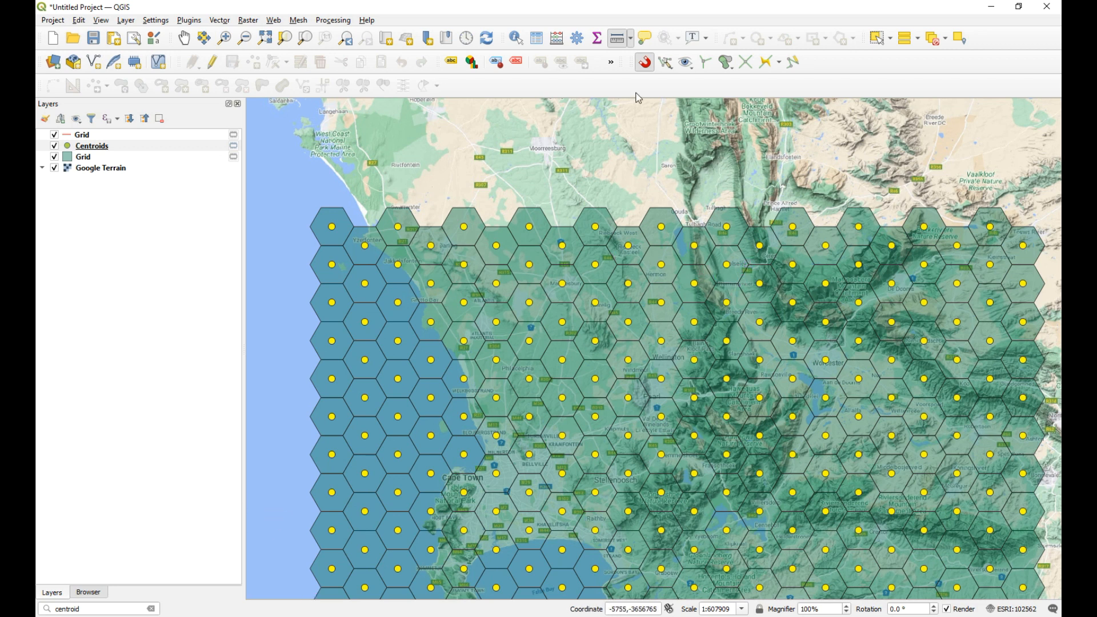
pyautogui.click(619, 38)
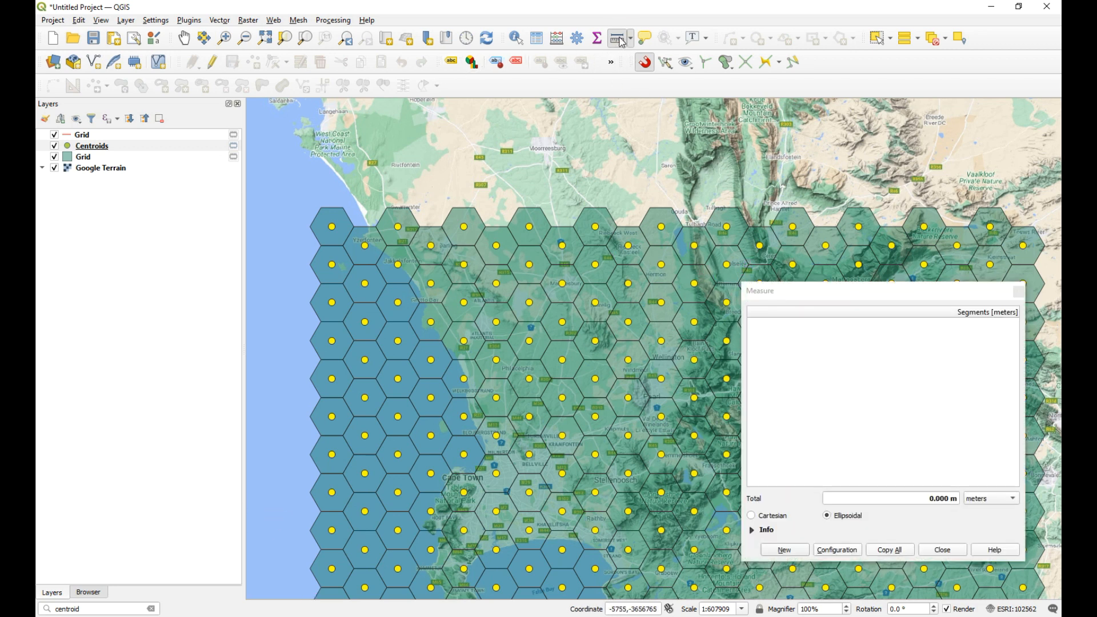
pyautogui.click(332, 227)
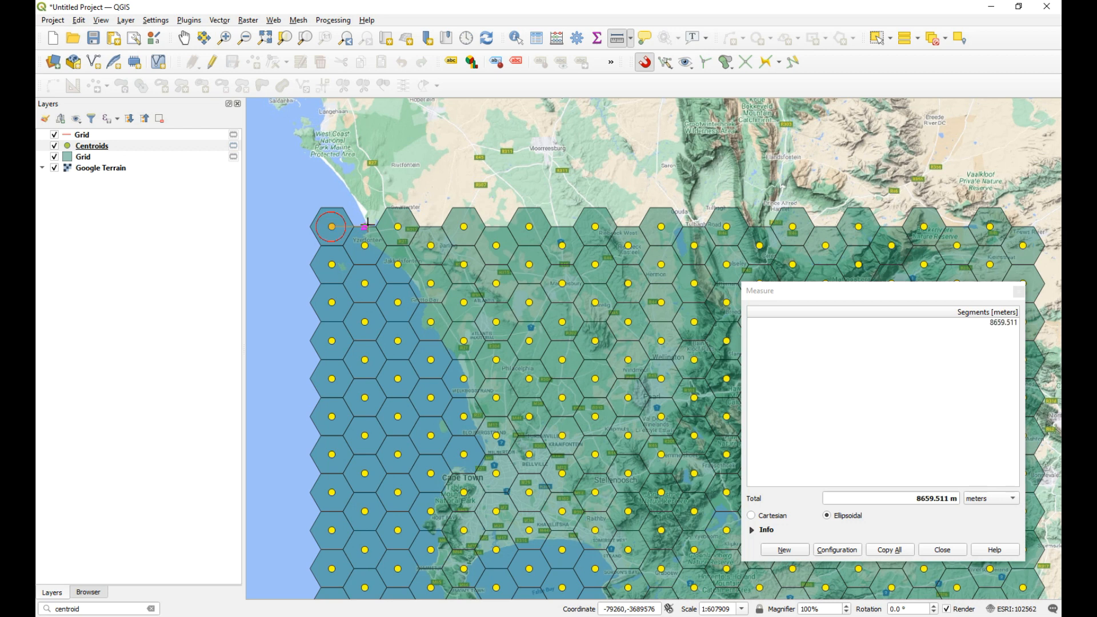
pyautogui.click(366, 226)
pyautogui.click(398, 227)
pyautogui.click(431, 227)
pyautogui.click(464, 227)
pyautogui.click(496, 226)
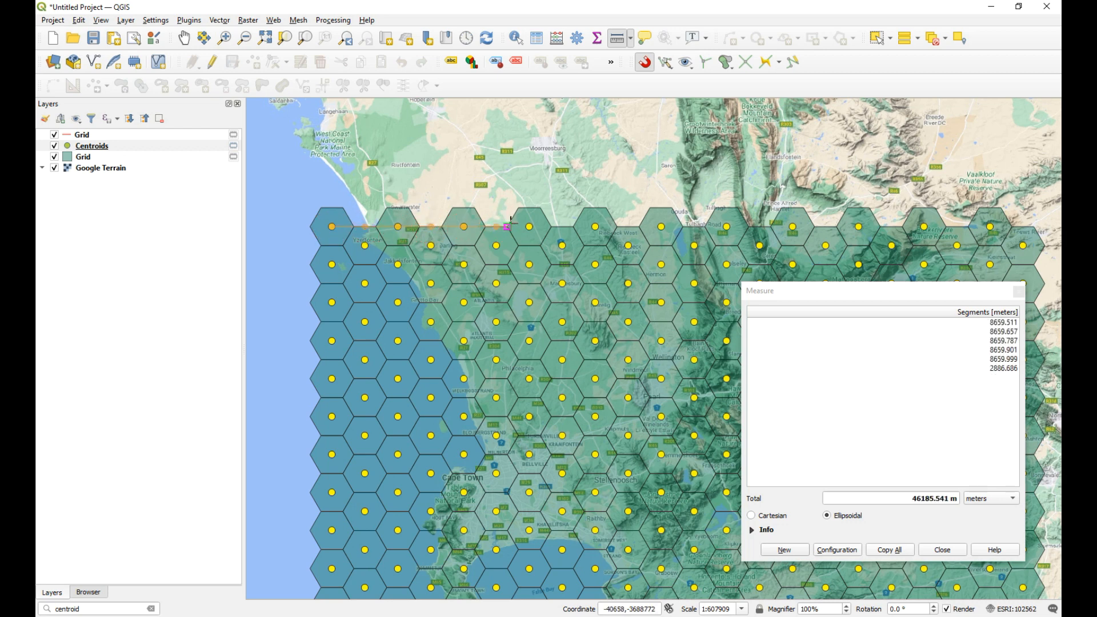
pyautogui.click(530, 227)
pyautogui.click(562, 227)
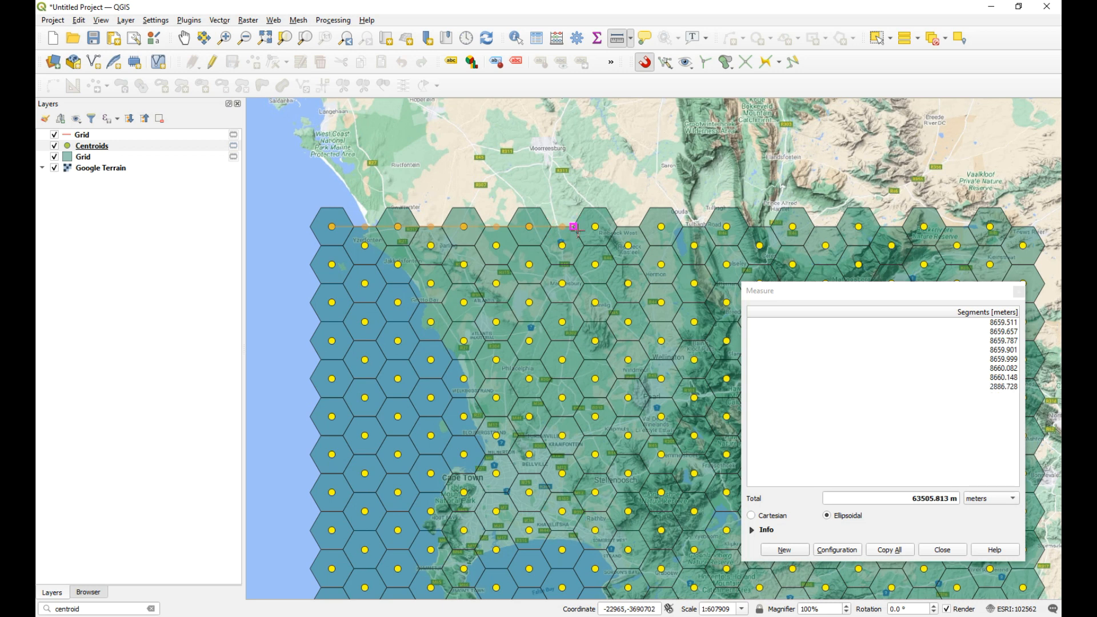
pyautogui.click(595, 227)
pyautogui.click(627, 227)
pyautogui.click(660, 226)
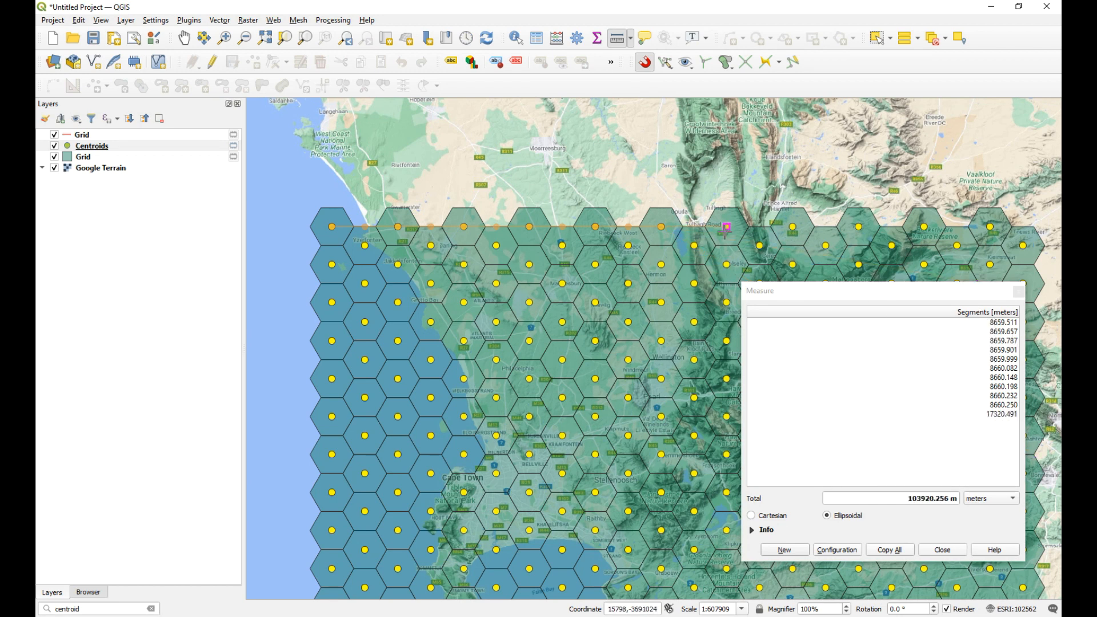
pyautogui.click(693, 227)
pyautogui.click(727, 226)
pyautogui.click(760, 226)
pyautogui.click(793, 227)
pyautogui.click(825, 227)
pyautogui.click(859, 227)
pyautogui.click(892, 227)
pyautogui.click(925, 227)
pyautogui.click(957, 227)
pyautogui.click(991, 227)
pyautogui.click(1023, 226)
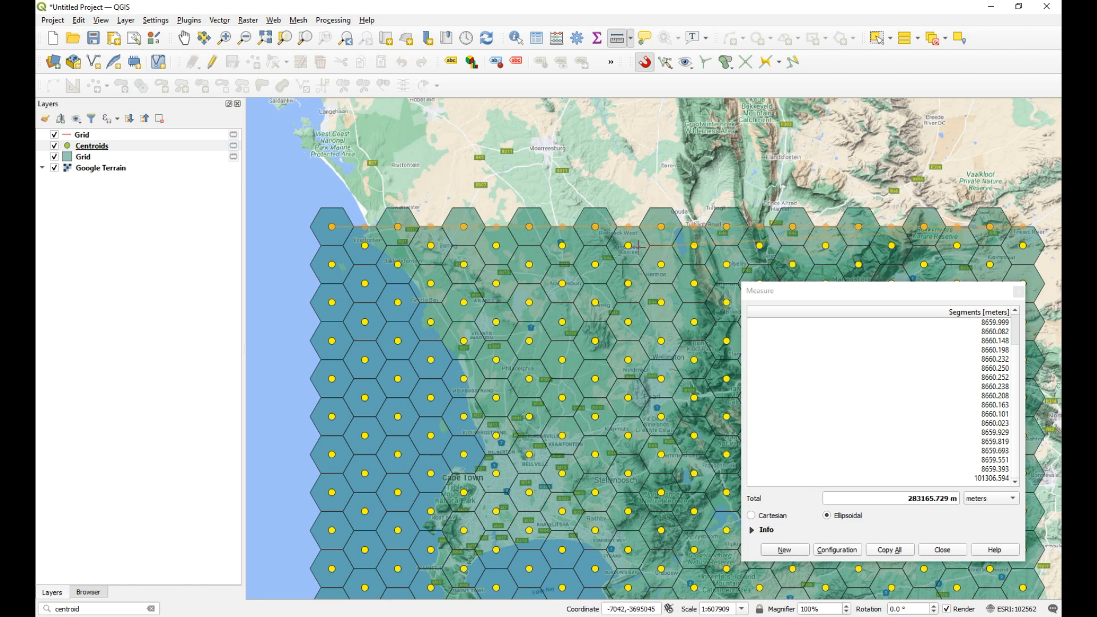
# Step: Measure each row spacing down the hexagon grid's westernmost column, from the northernmost centroid to the seventh, including the half-row points between them
pyautogui.click(1019, 292)
pyautogui.click(184, 39)
pyautogui.moveTo(382, 251); pyautogui.dragTo(394, 172)
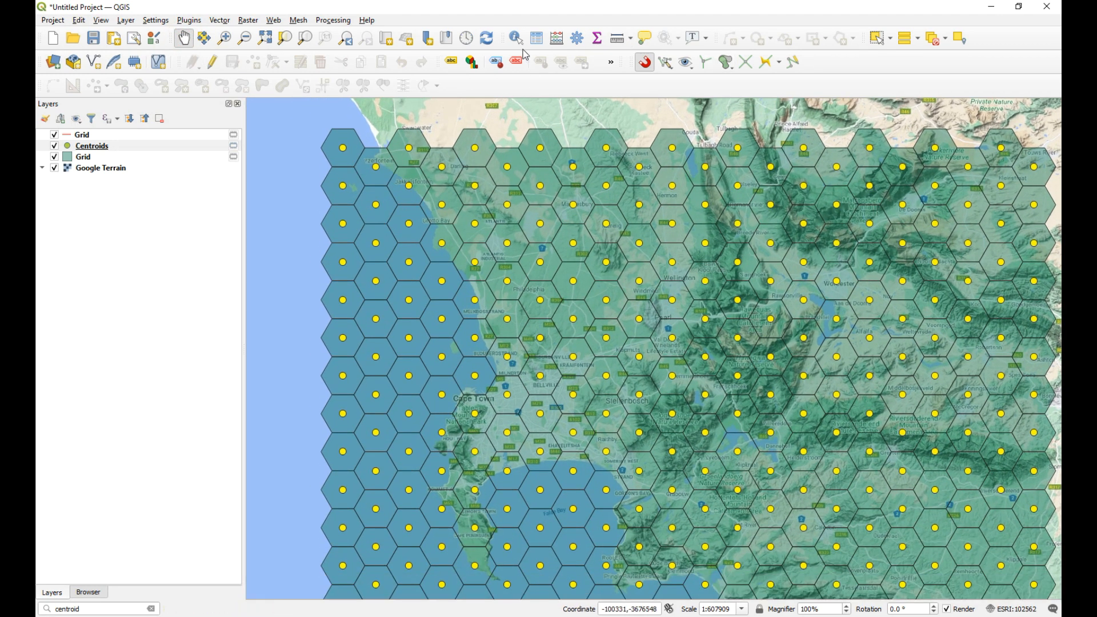
pyautogui.click(617, 39)
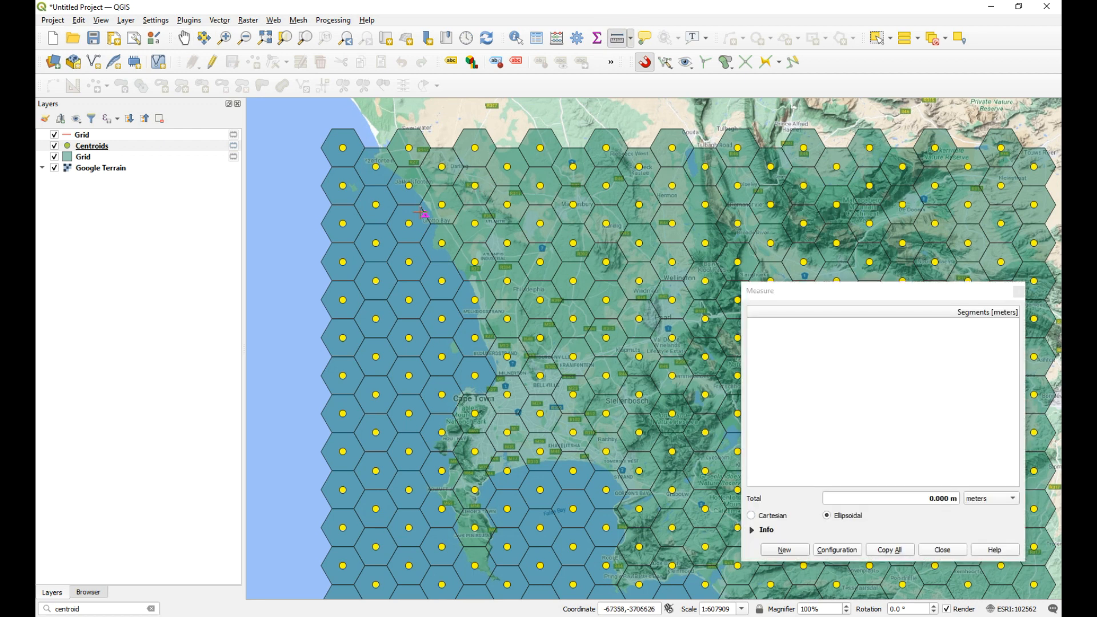
pyautogui.click(343, 148)
pyautogui.click(343, 167)
pyautogui.click(343, 186)
pyautogui.click(343, 204)
pyautogui.click(343, 223)
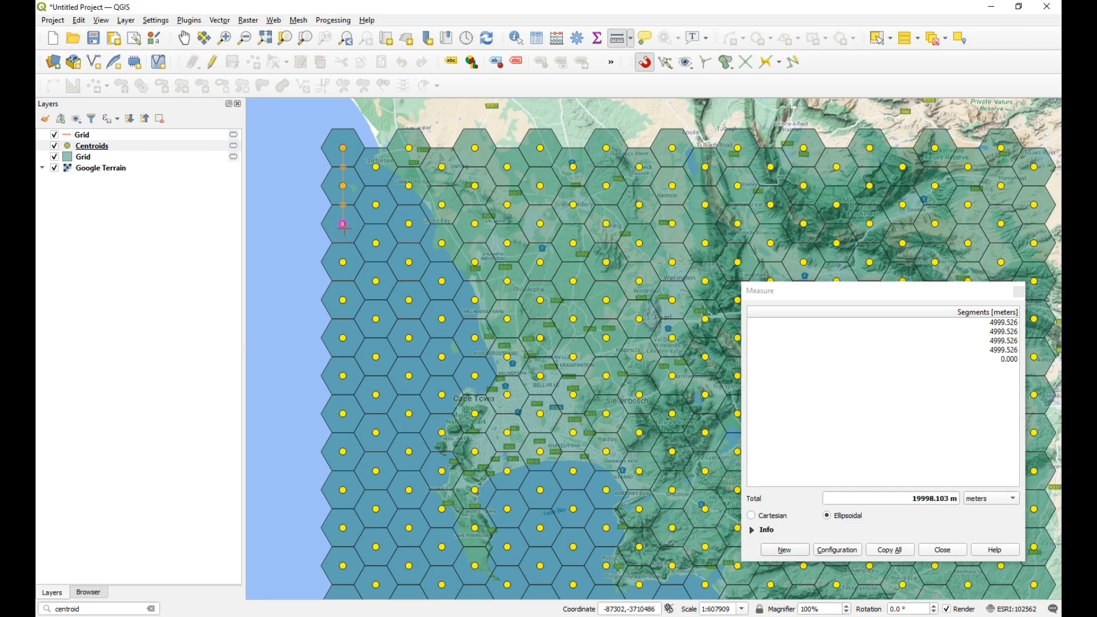
pyautogui.click(343, 242)
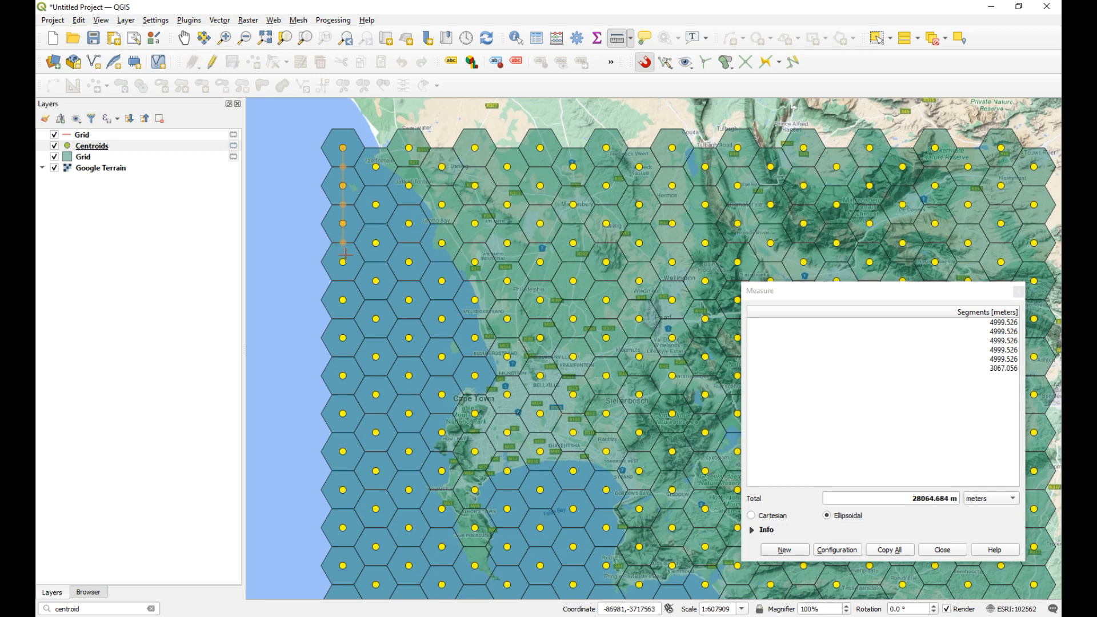
pyautogui.click(342, 262)
pyautogui.click(343, 281)
pyautogui.click(342, 299)
pyautogui.click(343, 318)
pyautogui.click(342, 337)
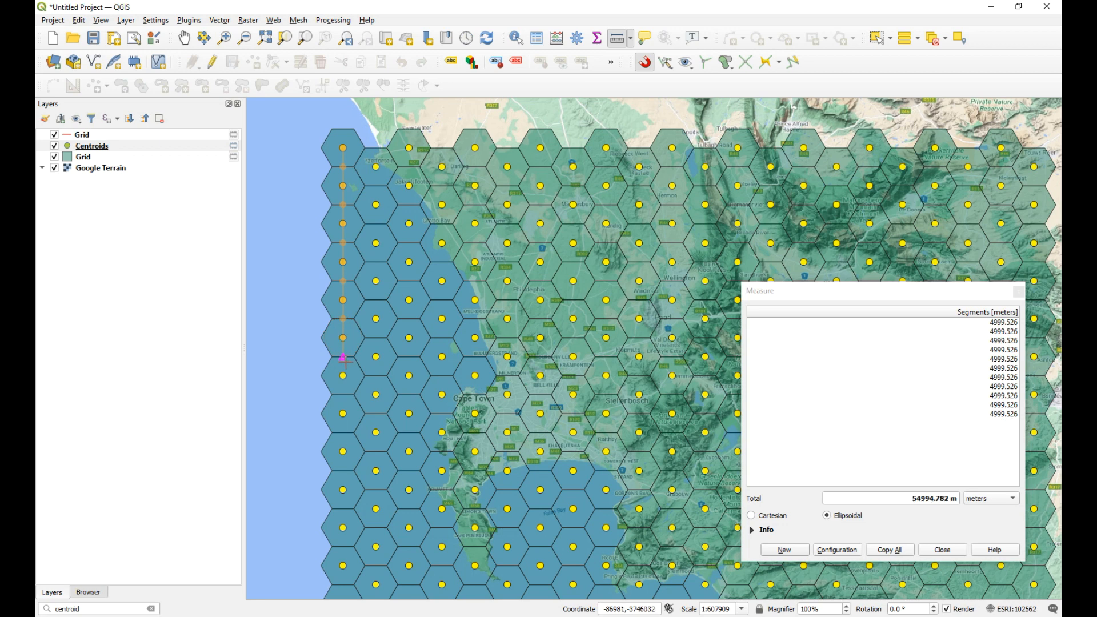
pyautogui.click(342, 357)
pyautogui.click(343, 375)
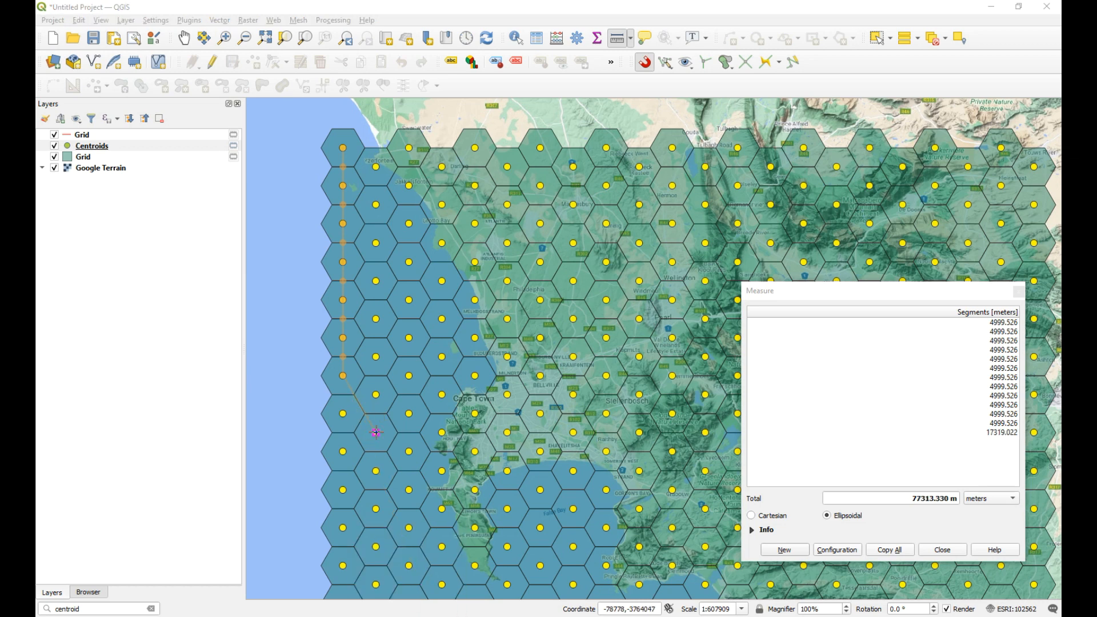
# Step: Record 4999.526 in cell C3 of the calc workbook in Excel and return to QGIS
pyautogui.moveTo(1061, 92); pyautogui.dragTo(332, 119)
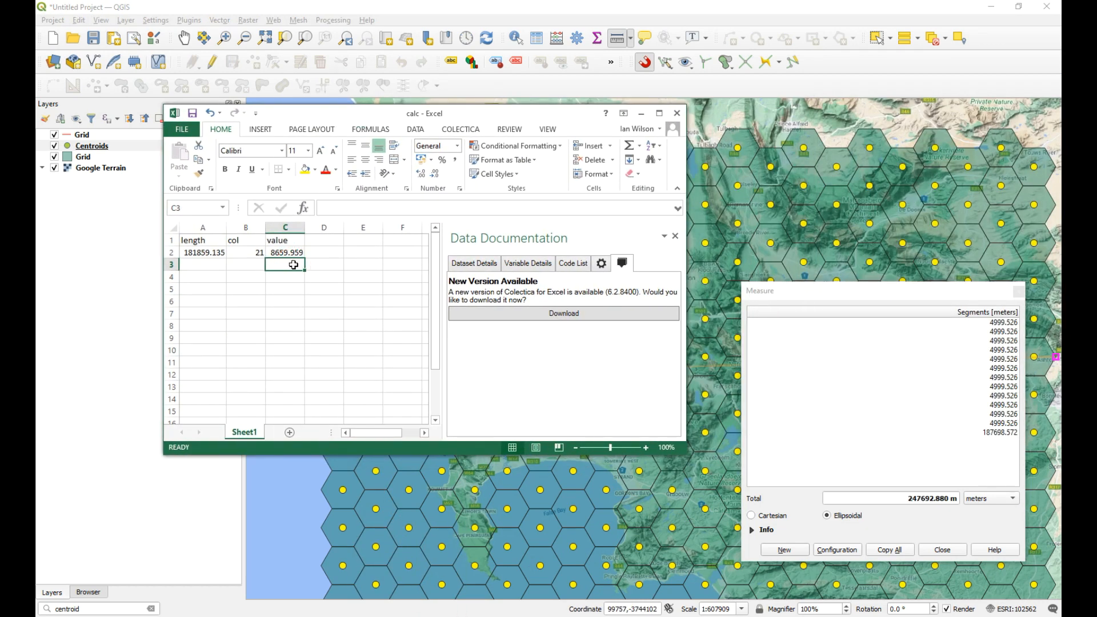
pyautogui.write('4999.526')
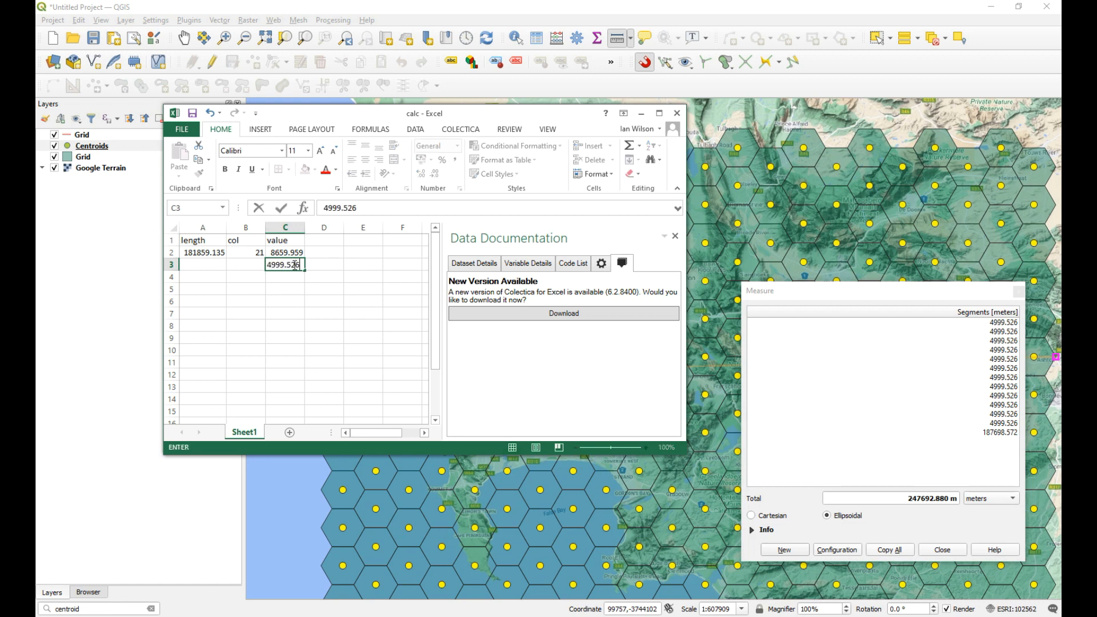
pyautogui.press('Return')
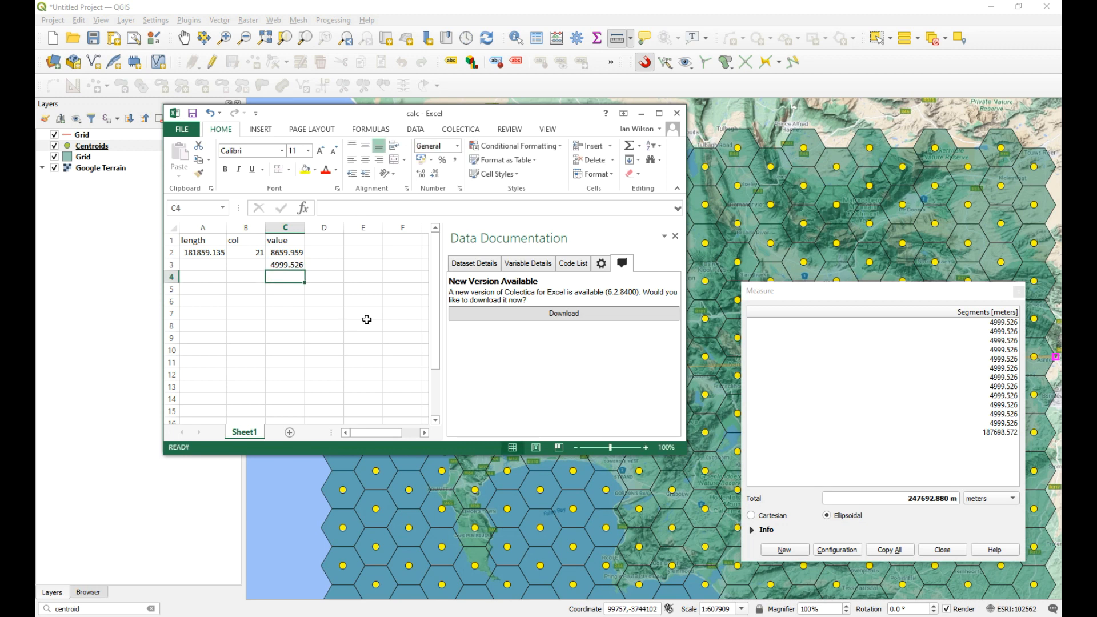
pyautogui.click(641, 114)
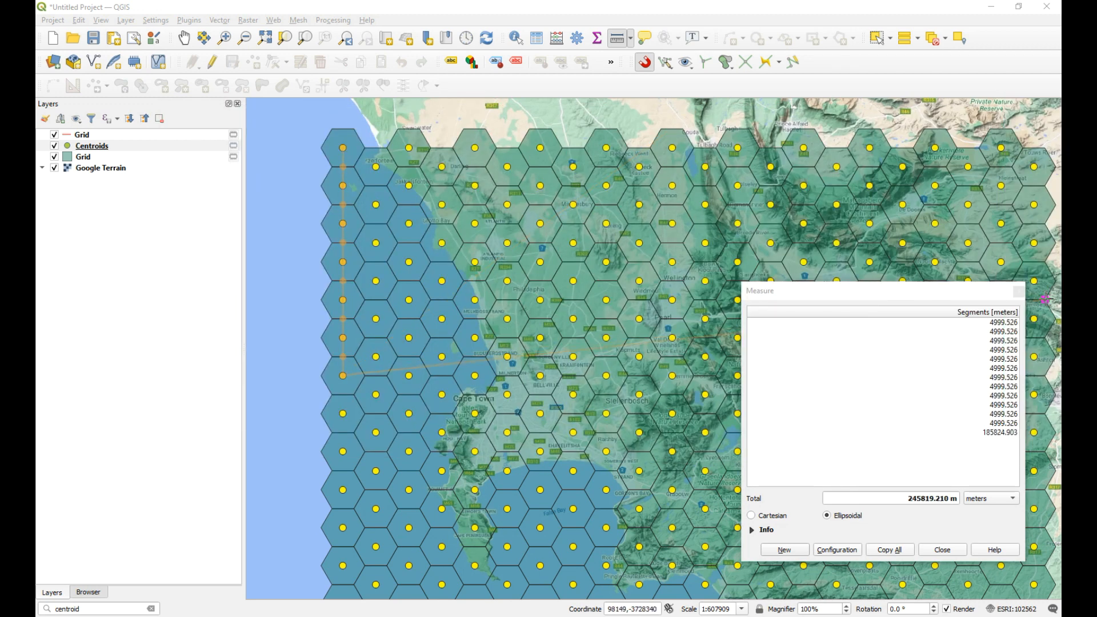
# Step: End the measurement and copy the style of the line Grid layer
pyautogui.click(1019, 292)
pyautogui.click(185, 39)
pyautogui.moveTo(410, 189); pyautogui.dragTo(356, 173)
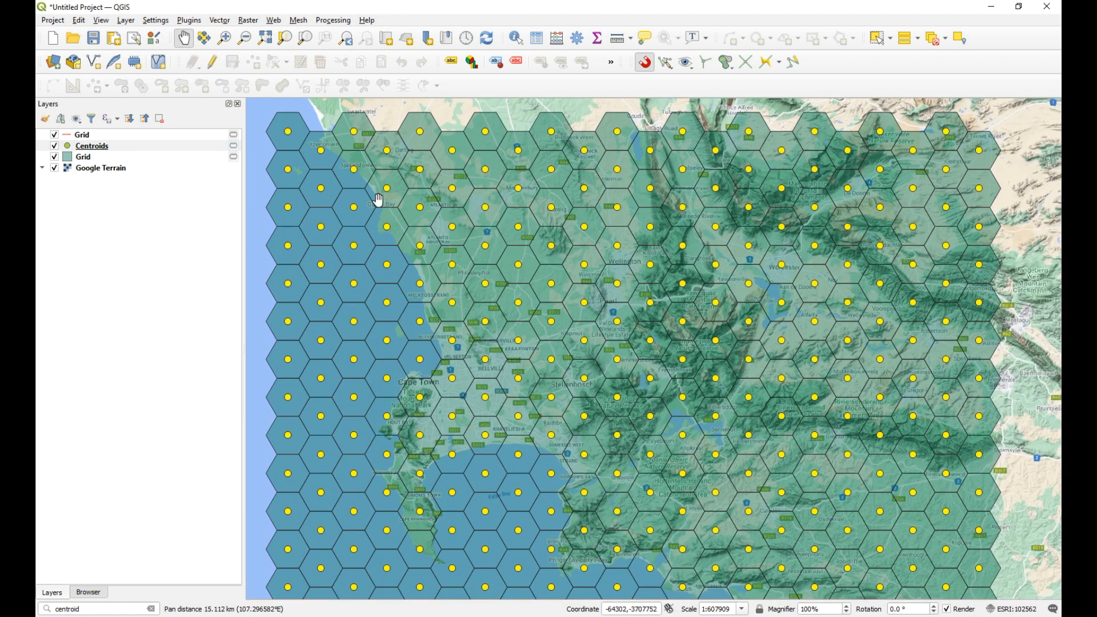
pyautogui.scroll(-1, 408, 255)
pyautogui.moveTo(408, 256); pyautogui.dragTo(430, 242)
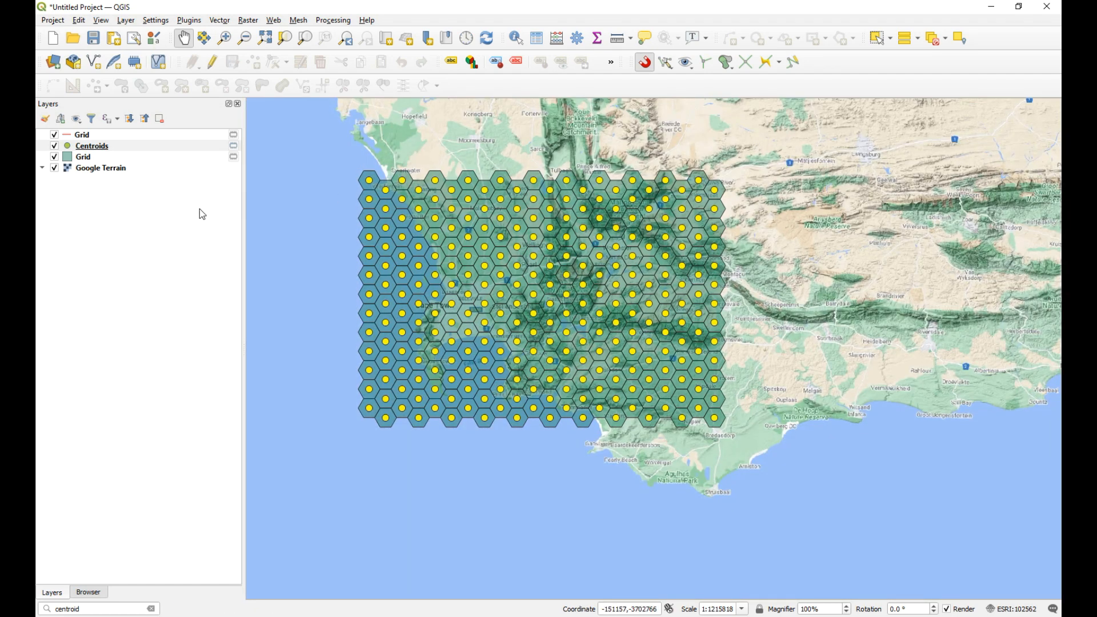
pyautogui.click(114, 137)
pyautogui.rightClick(115, 140)
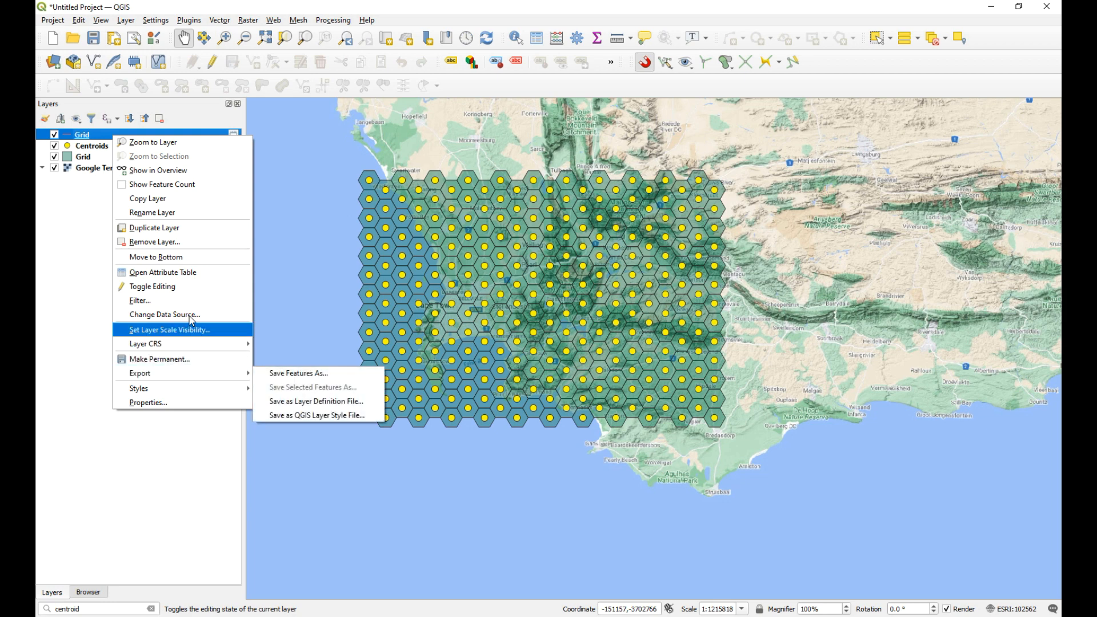
pyautogui.moveTo(170, 394)
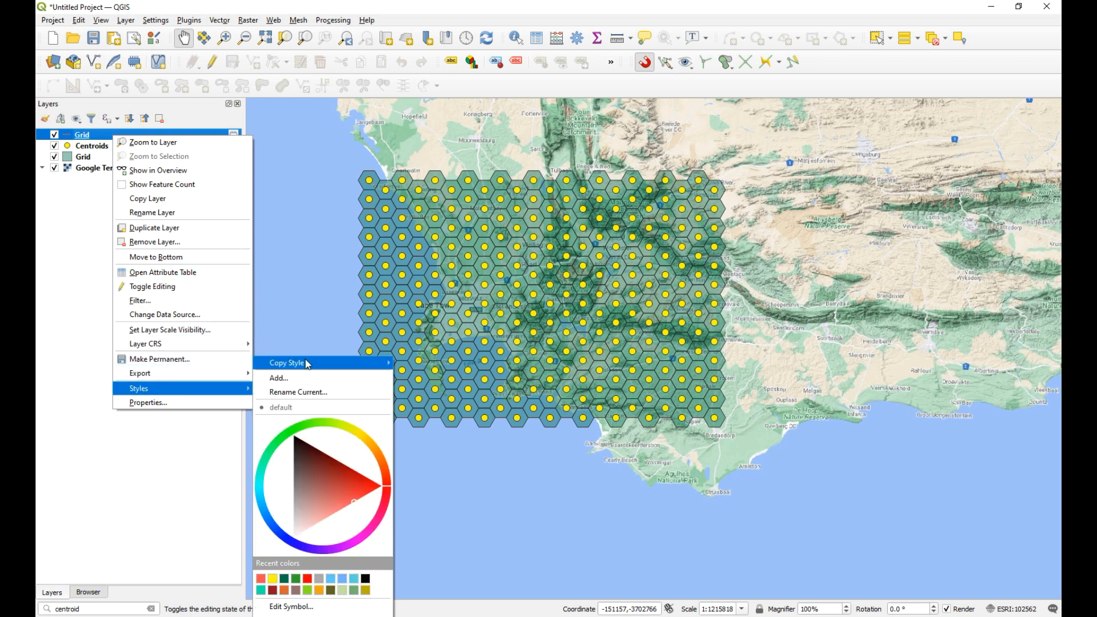
pyautogui.moveTo(328, 364)
pyautogui.click(418, 364)
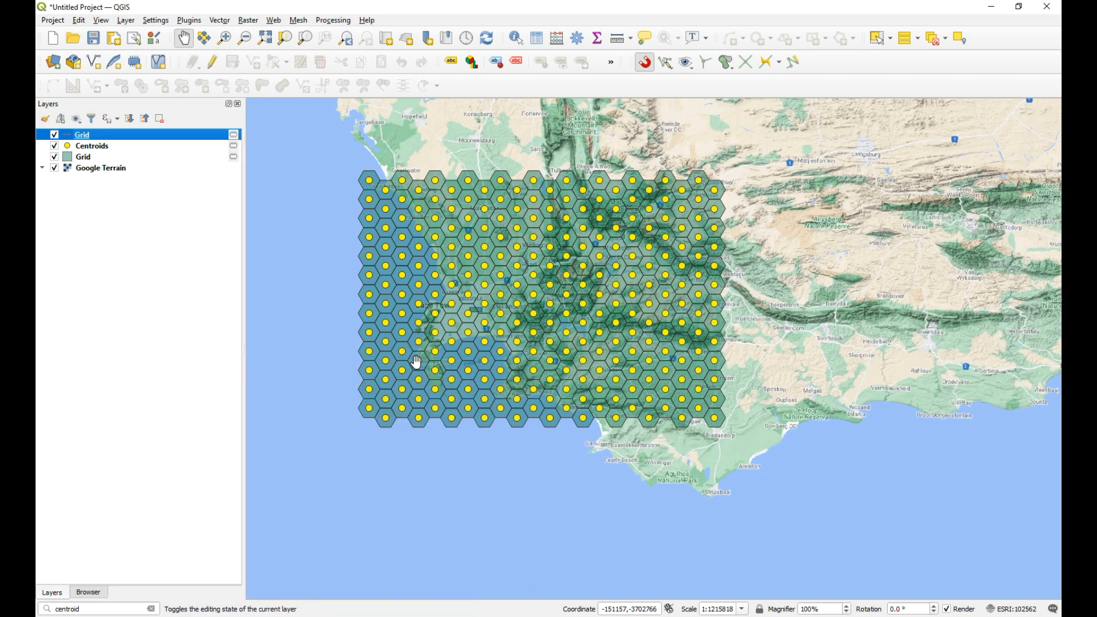
# Step: Remove the existing line Grid layer from the project
pyautogui.rightClick(108, 136)
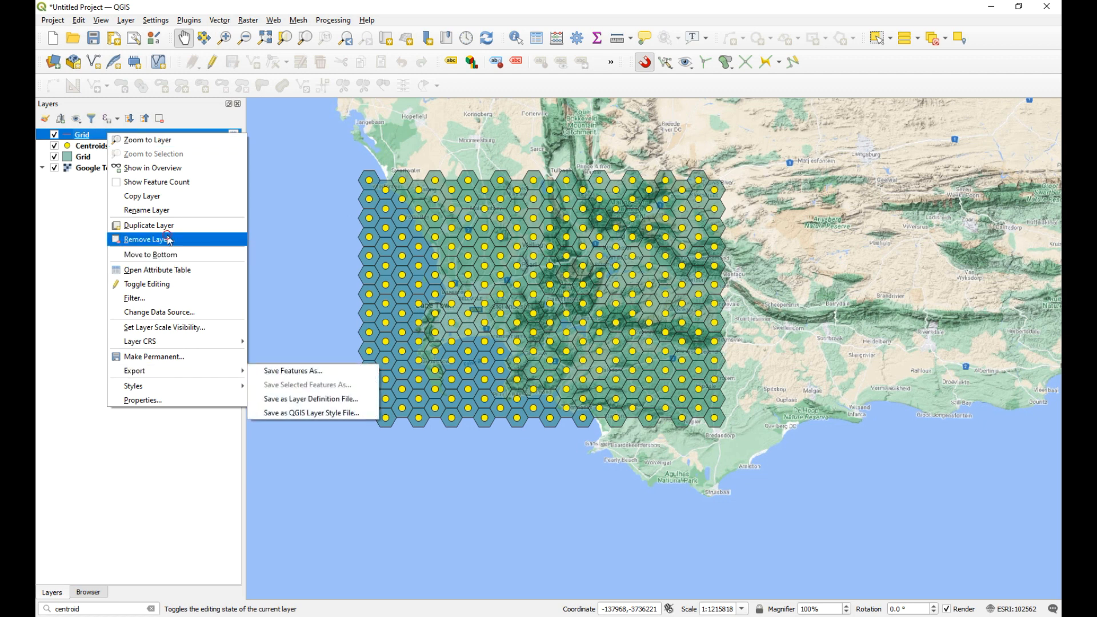
pyautogui.click(166, 240)
pyautogui.click(538, 331)
# Step: Set up a new grid of type Line, using a map canvas extent that frames the whole hexagon grid
pyautogui.click(224, 38)
pyautogui.moveTo(326, 139); pyautogui.dragTo(792, 520)
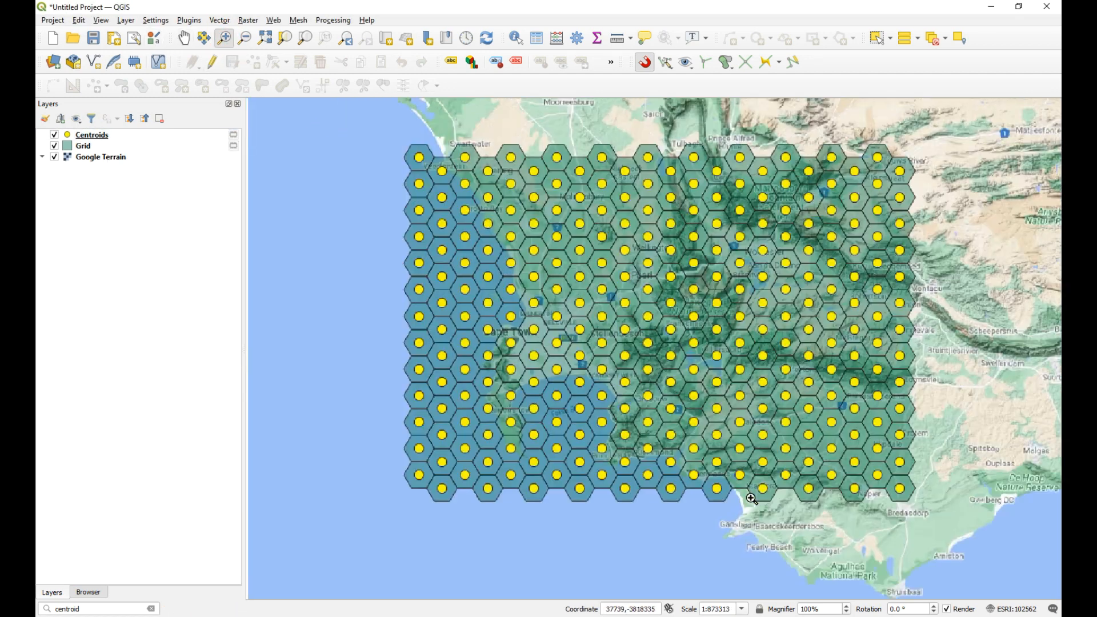
pyautogui.moveTo(368, 123); pyautogui.dragTo(966, 532)
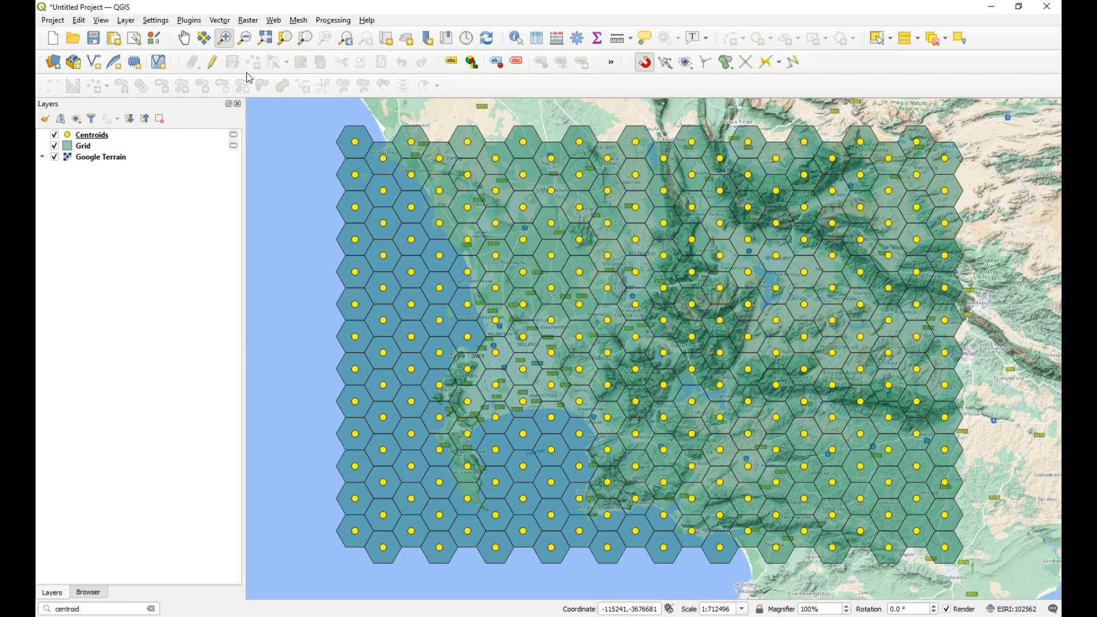
pyautogui.click(217, 22)
pyautogui.moveTo(264, 76)
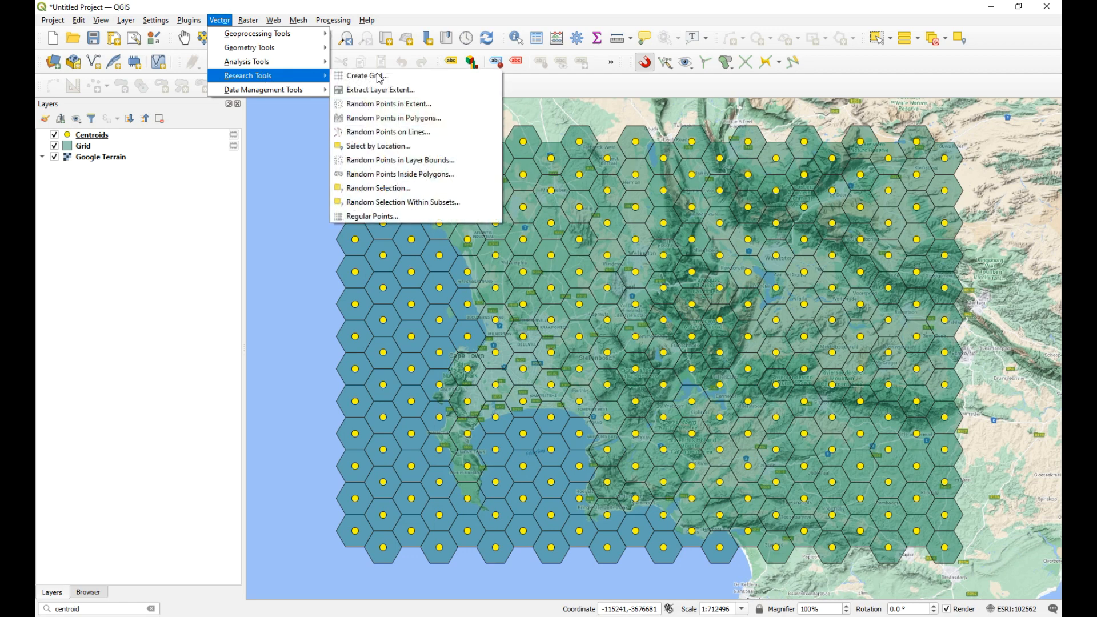
pyautogui.click(382, 78)
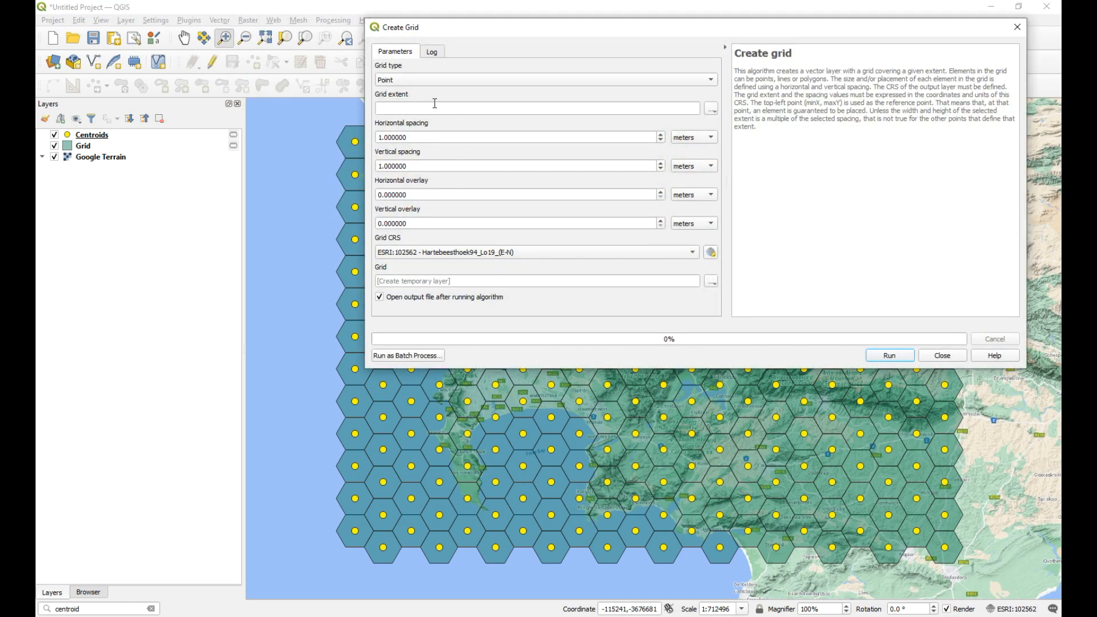
pyautogui.click(429, 85)
pyautogui.click(412, 93)
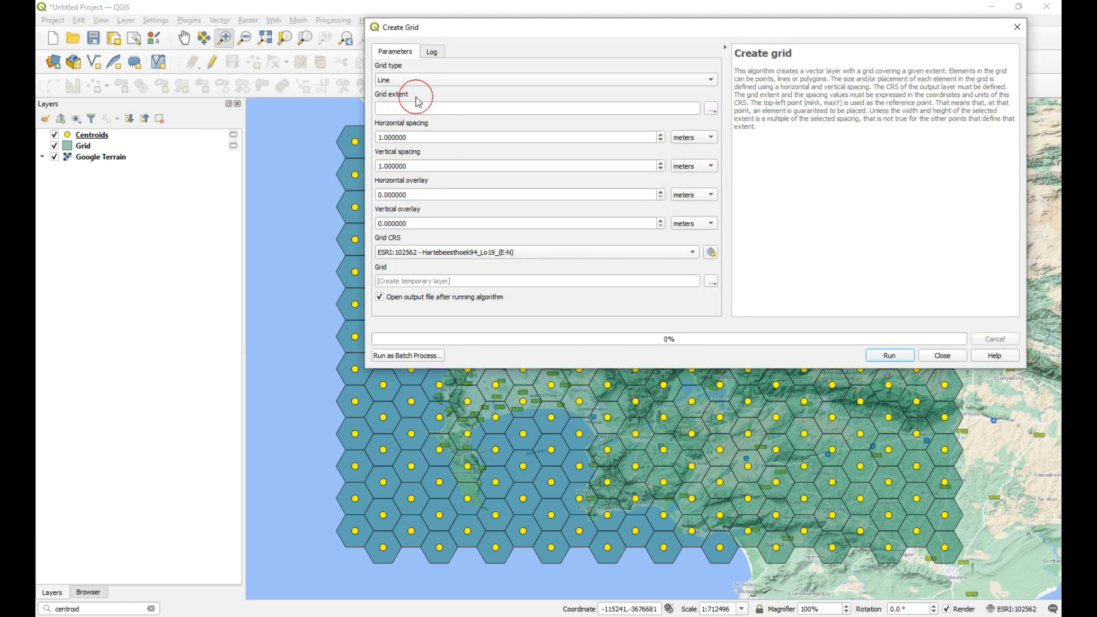
pyautogui.click(711, 109)
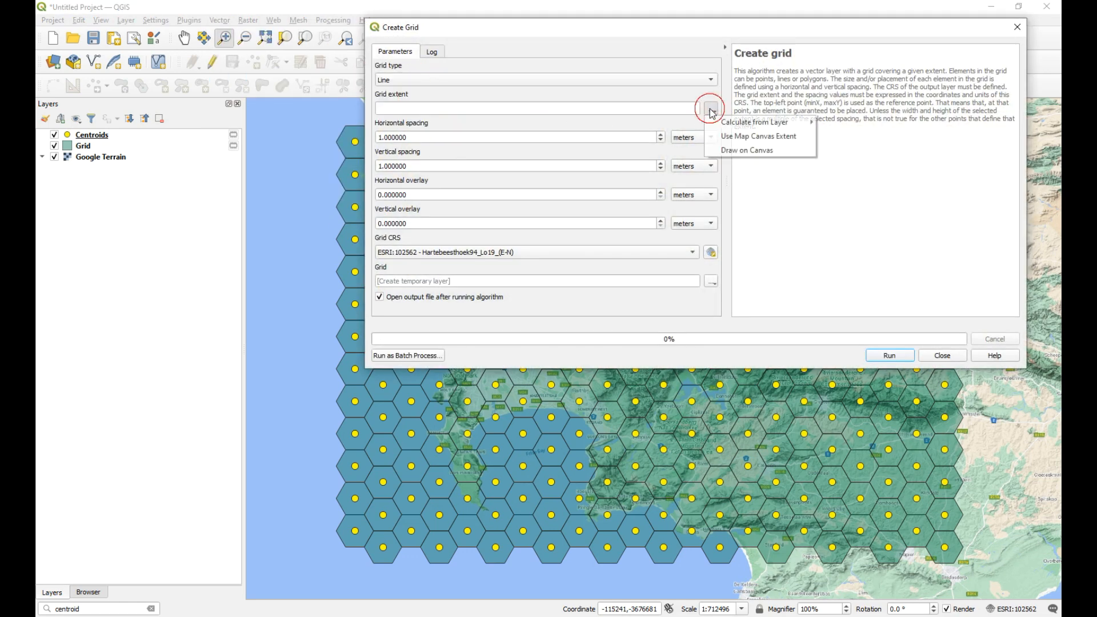
pyautogui.click(751, 138)
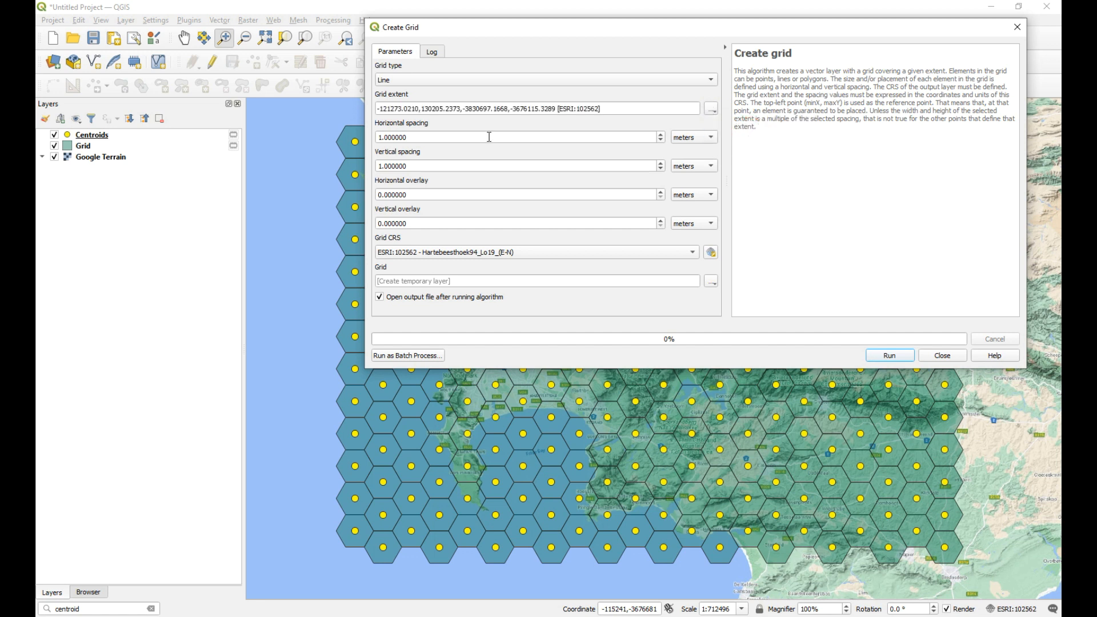
# Step: Set the horizontal spacing to 8659.959 meters and the vertical spacing to 4999.526 meters, and generate the line grid
pyautogui.moveTo(426, 138); pyautogui.dragTo(326, 137)
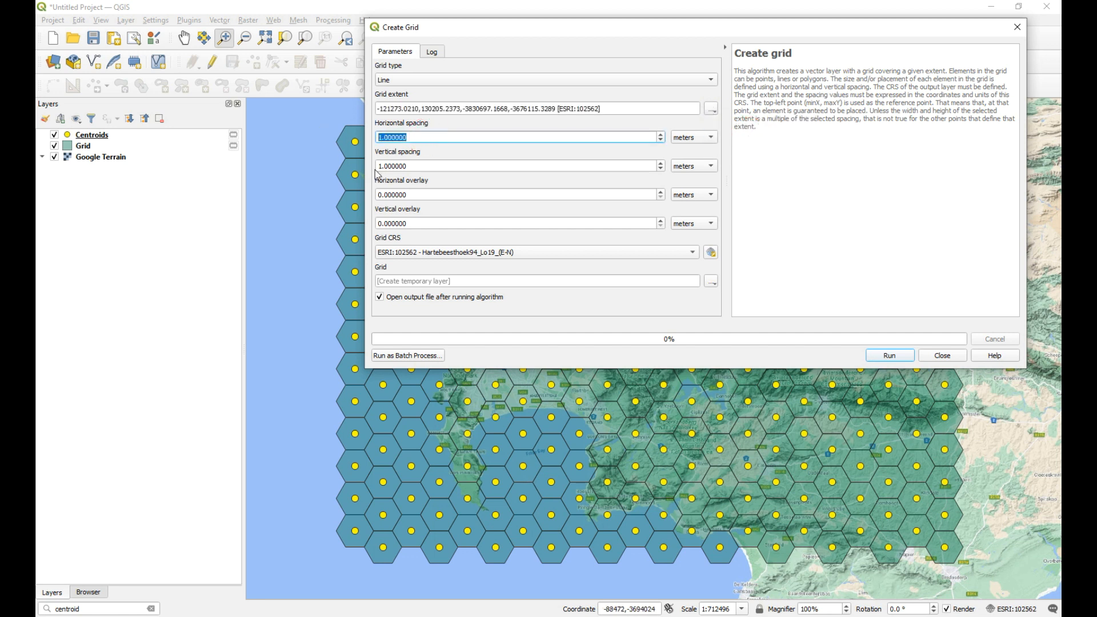
pyautogui.moveTo(1061, 191); pyautogui.dragTo(1061, 123)
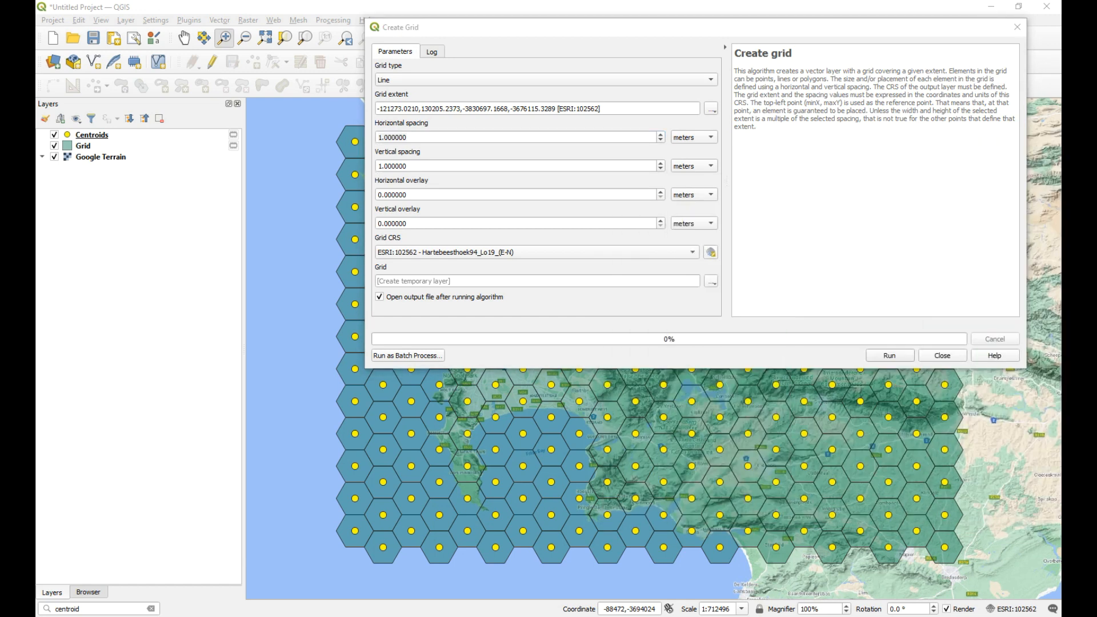
pyautogui.moveTo(428, 137); pyautogui.dragTo(330, 137)
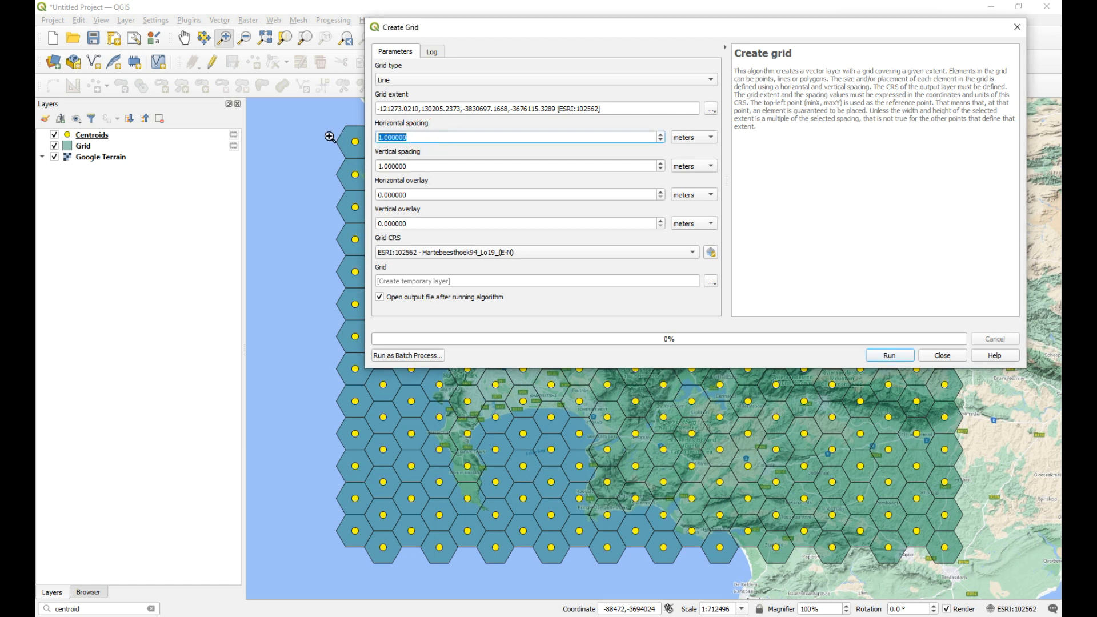
pyautogui.write('8659.959')
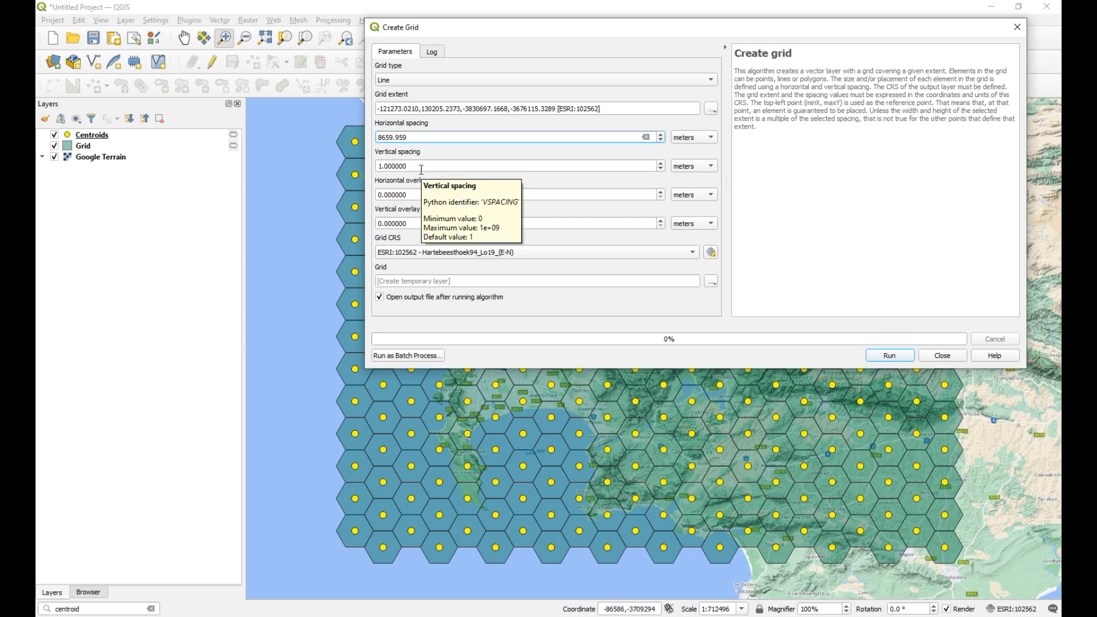
pyautogui.press('Tab')
pyautogui.write('4999')
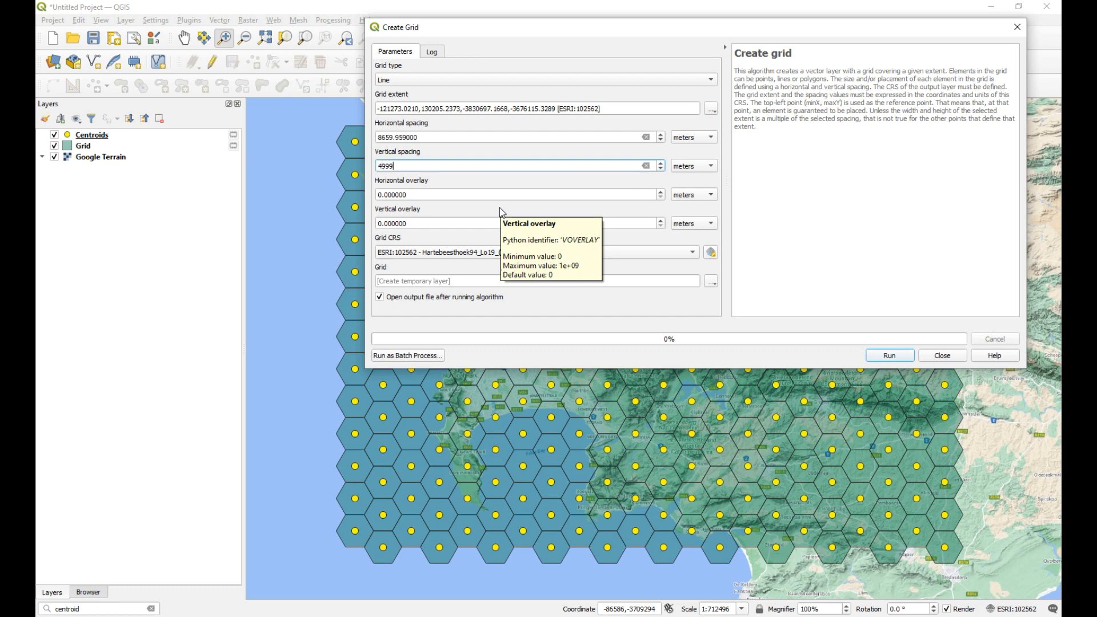
pyautogui.write('.526')
pyautogui.click(896, 355)
pyautogui.click(942, 356)
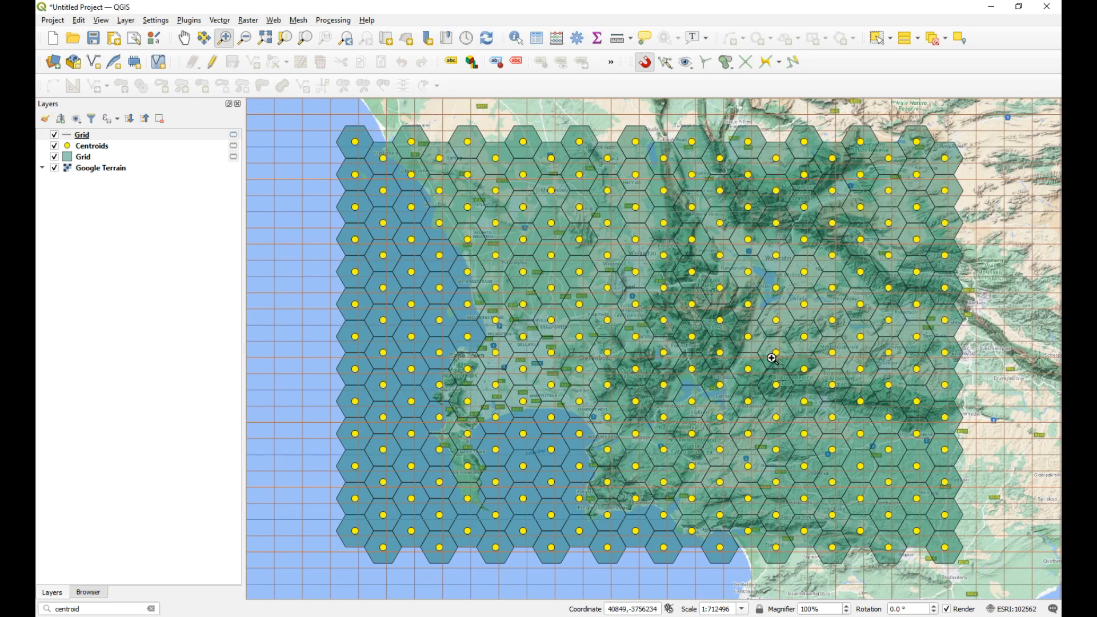
# Step: Paste the copied style with all style categories onto the new line Grid layer
pyautogui.scroll(-1, 772, 358)
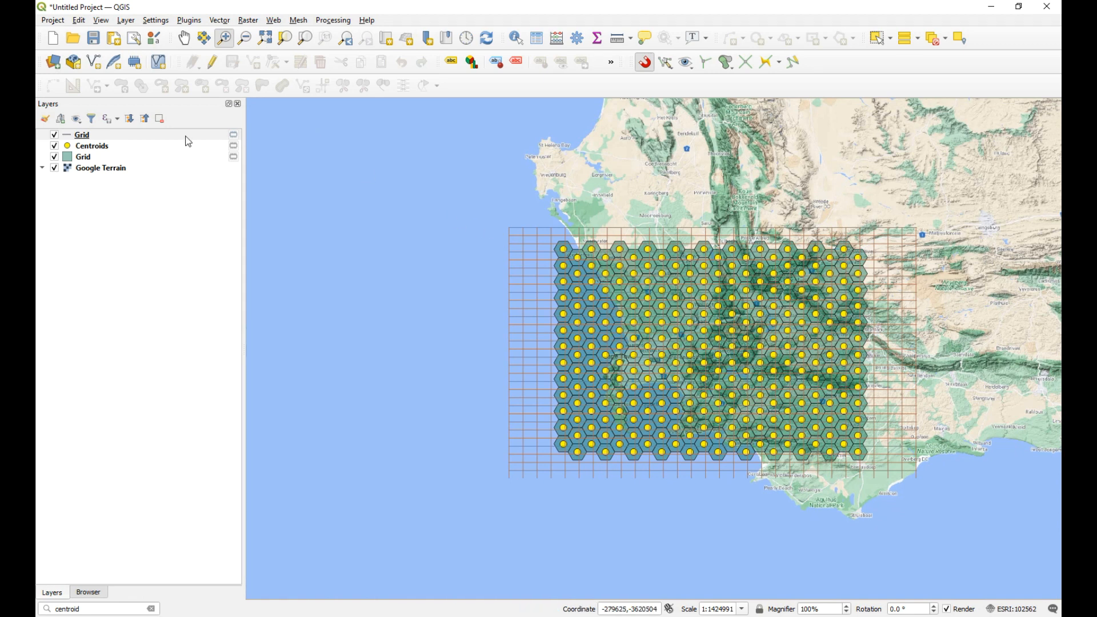
pyautogui.click(136, 136)
pyautogui.rightClick(113, 139)
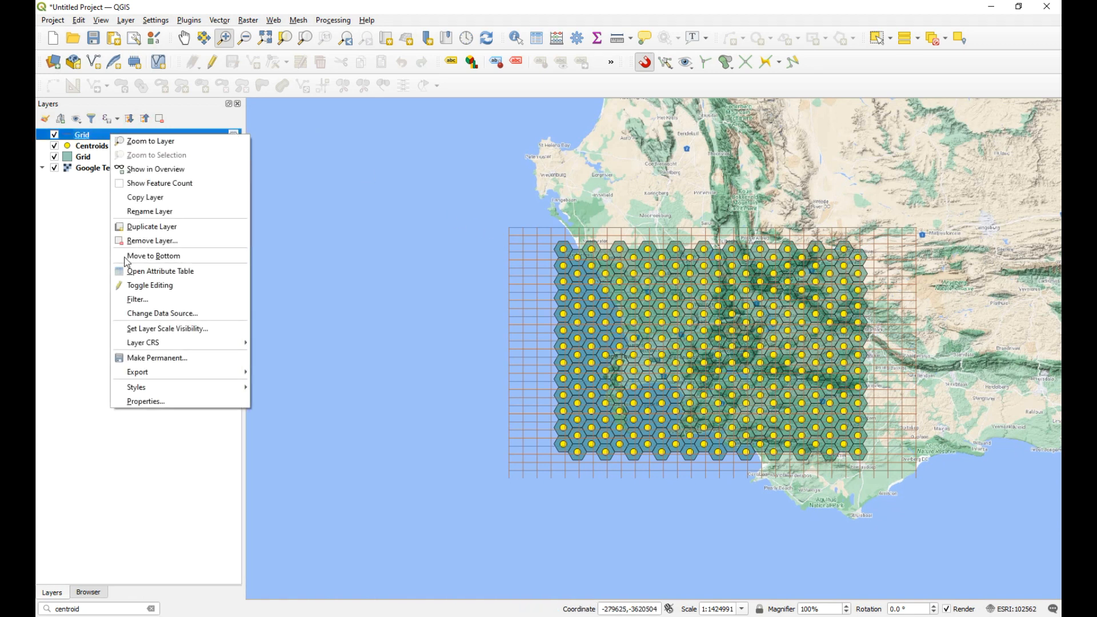
pyautogui.moveTo(208, 387)
pyautogui.moveTo(329, 352)
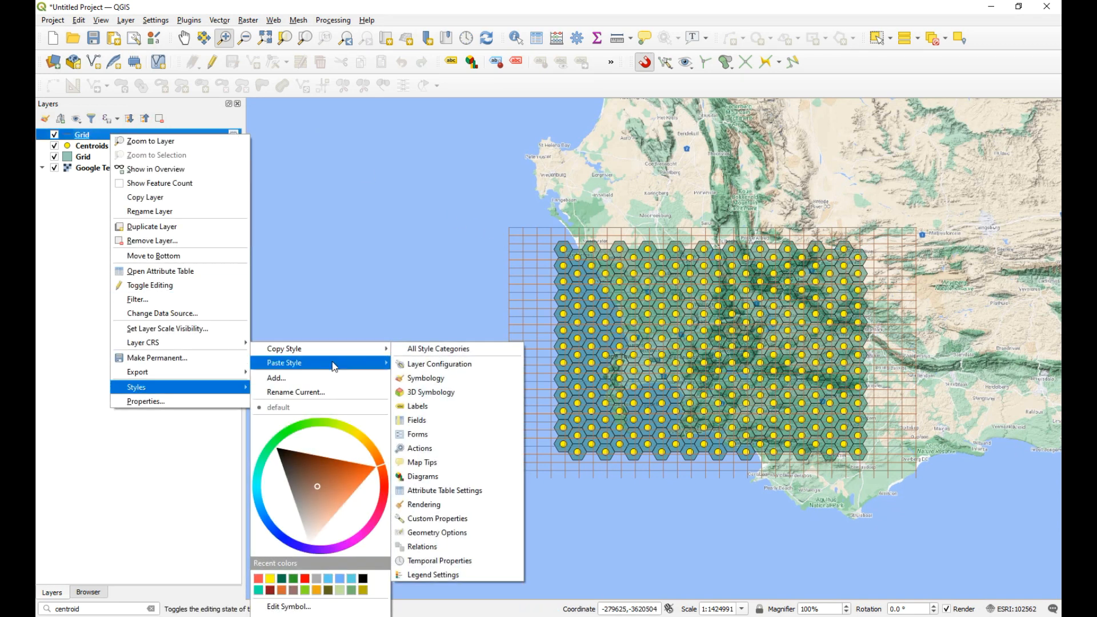
pyautogui.click(456, 364)
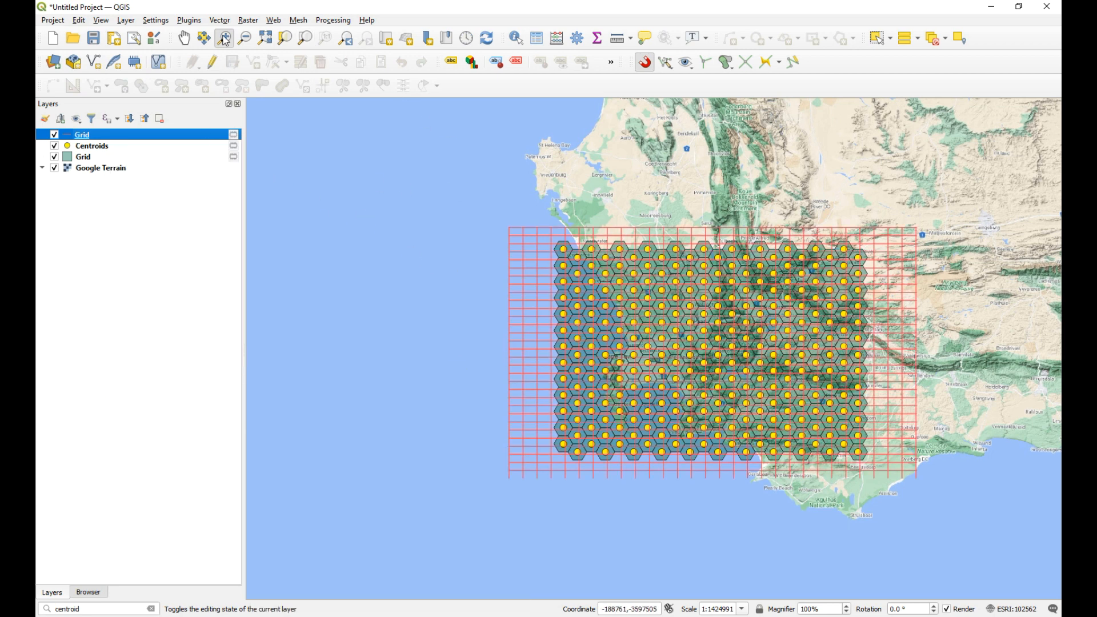
# Step: Enable editing on the line Grid layer with the whole grid in view
pyautogui.moveTo(468, 219); pyautogui.dragTo(971, 510)
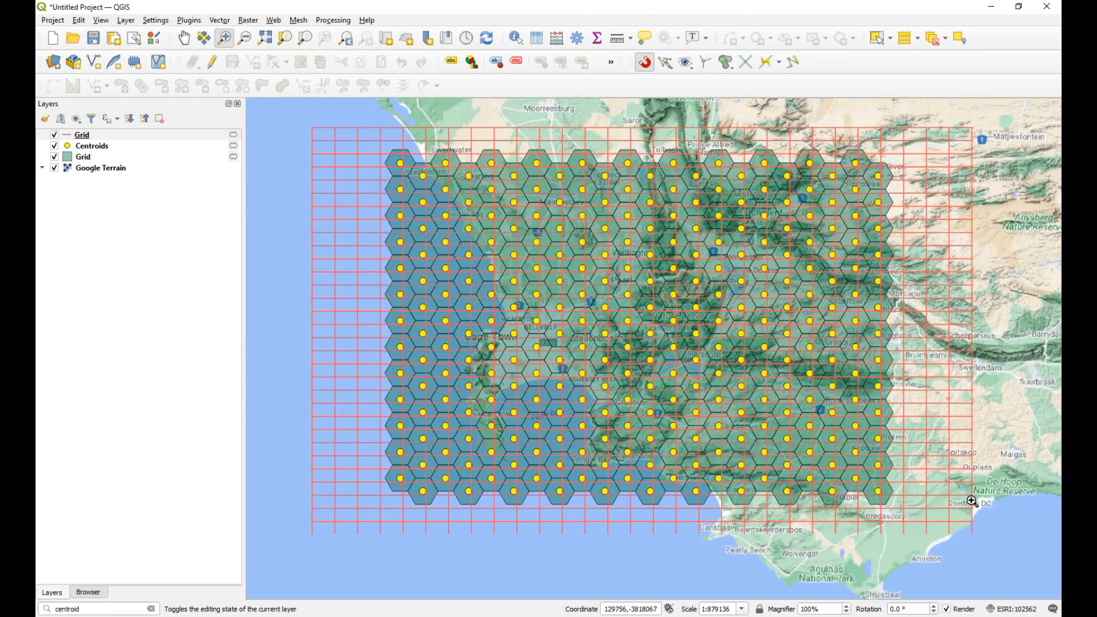
pyautogui.click(133, 136)
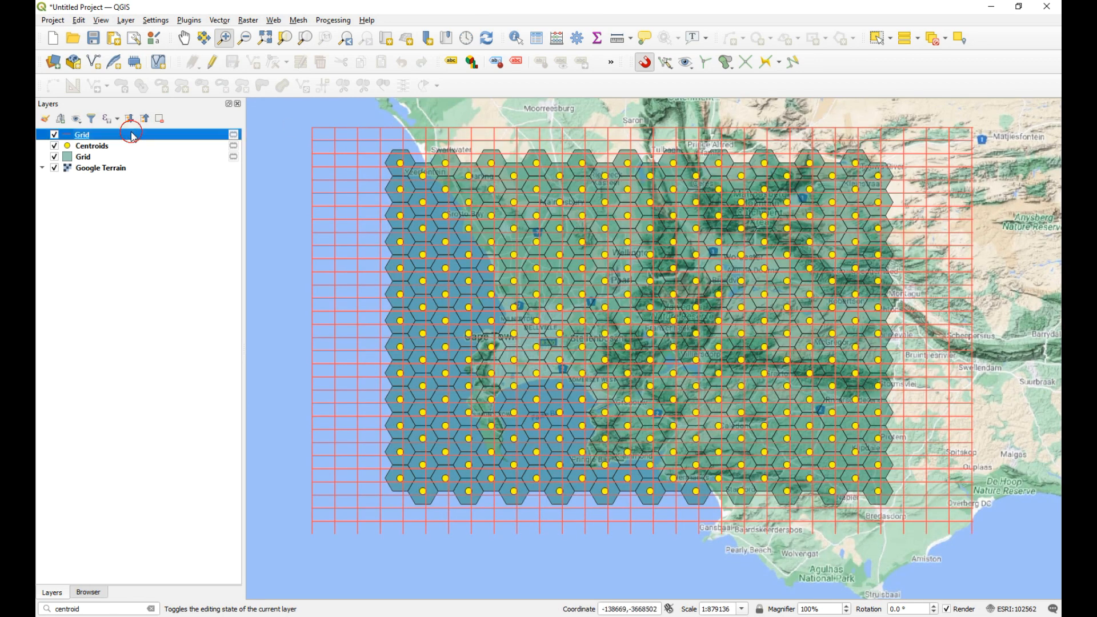
pyautogui.click(214, 66)
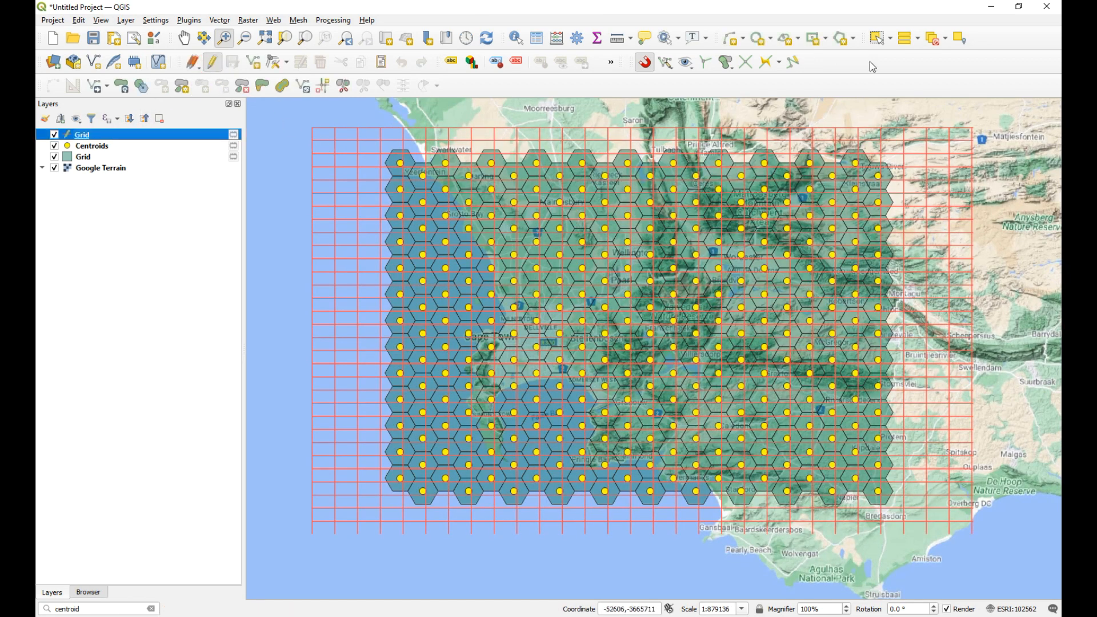
# Step: Select all features of the line Grid layer and review the project snapping settings
pyautogui.click(905, 42)
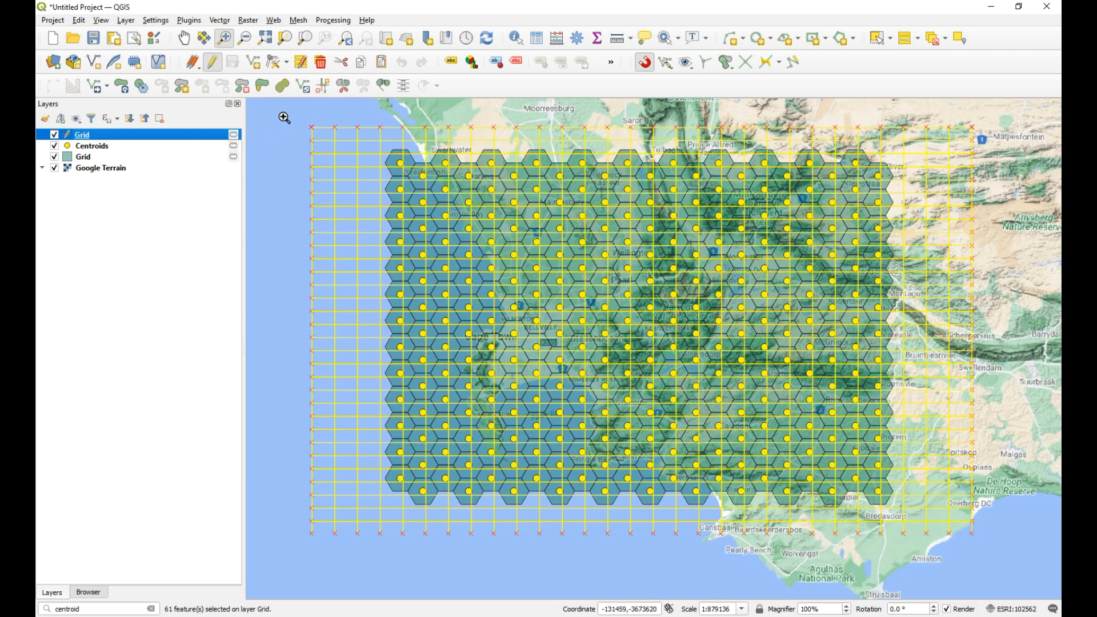
pyautogui.click(665, 62)
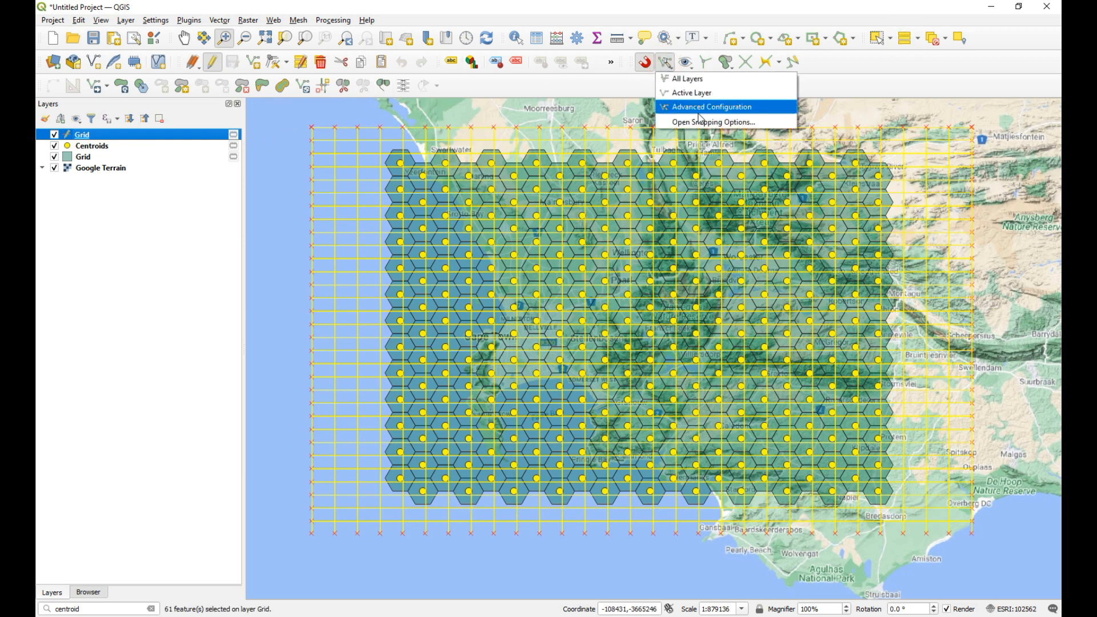
pyautogui.click(701, 121)
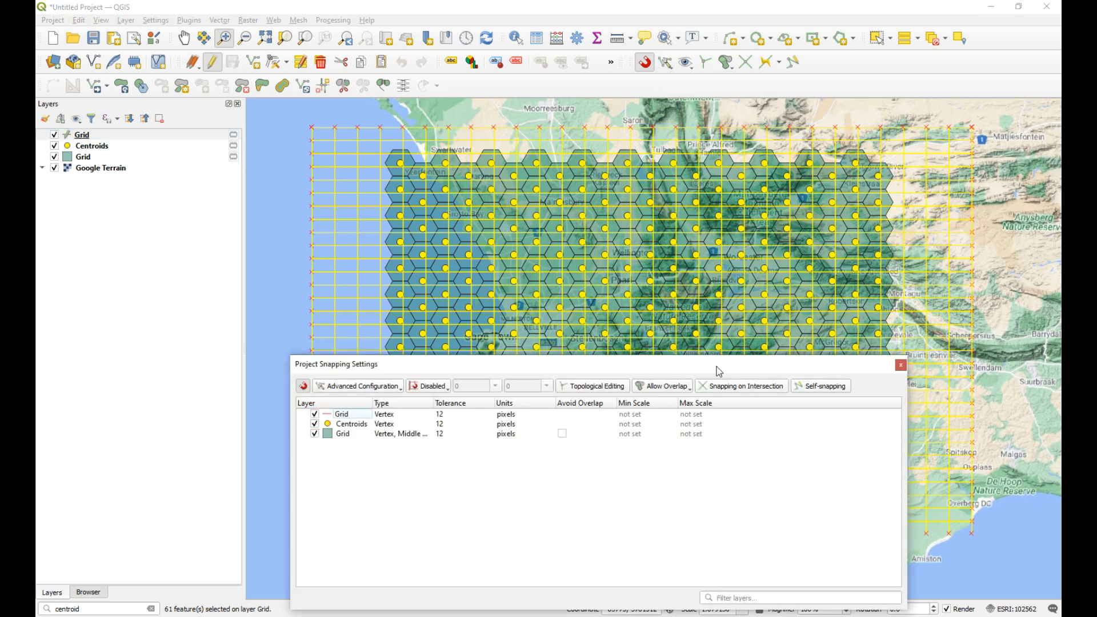
pyautogui.click(901, 365)
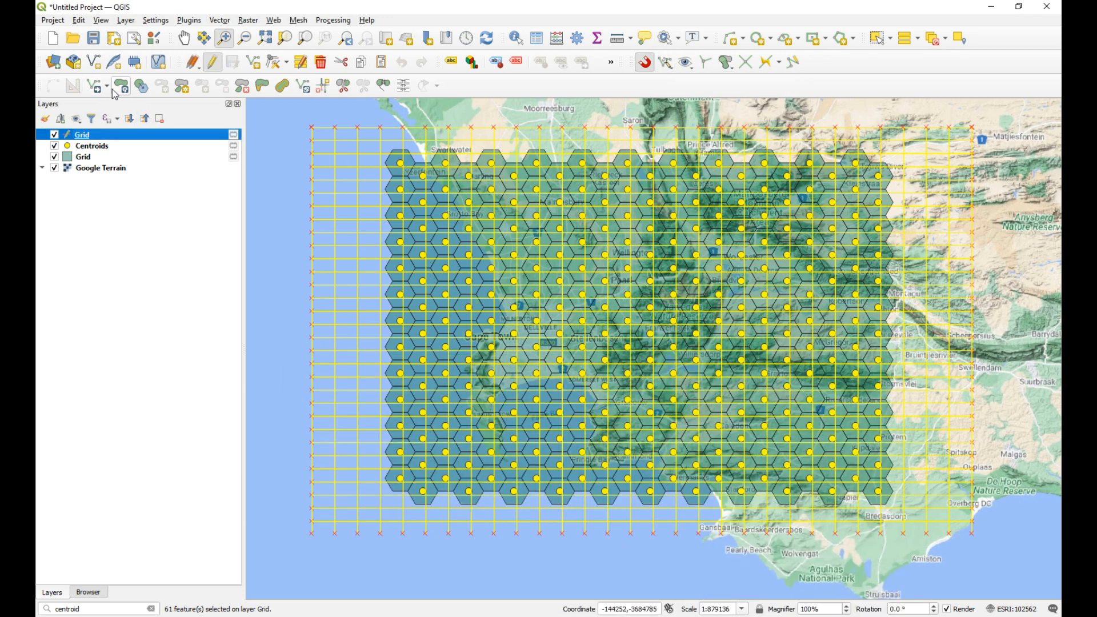
# Step: Move the selected lines so the line grid's upper-left corner snaps onto the upper-left hexagon's centroid
pyautogui.click(95, 86)
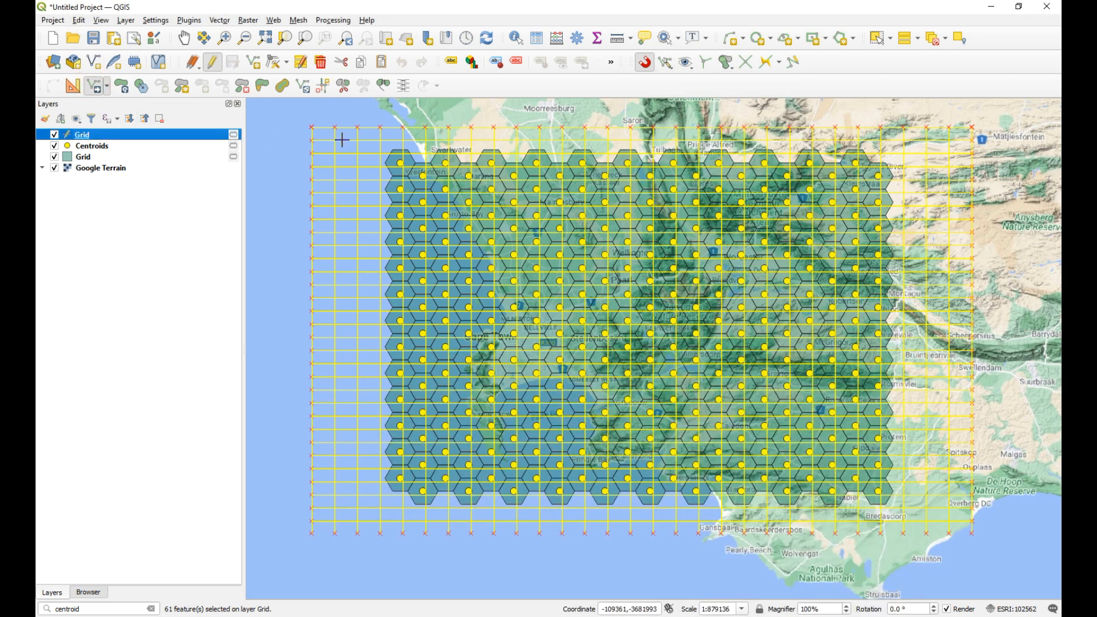
pyautogui.click(312, 125)
pyautogui.click(401, 164)
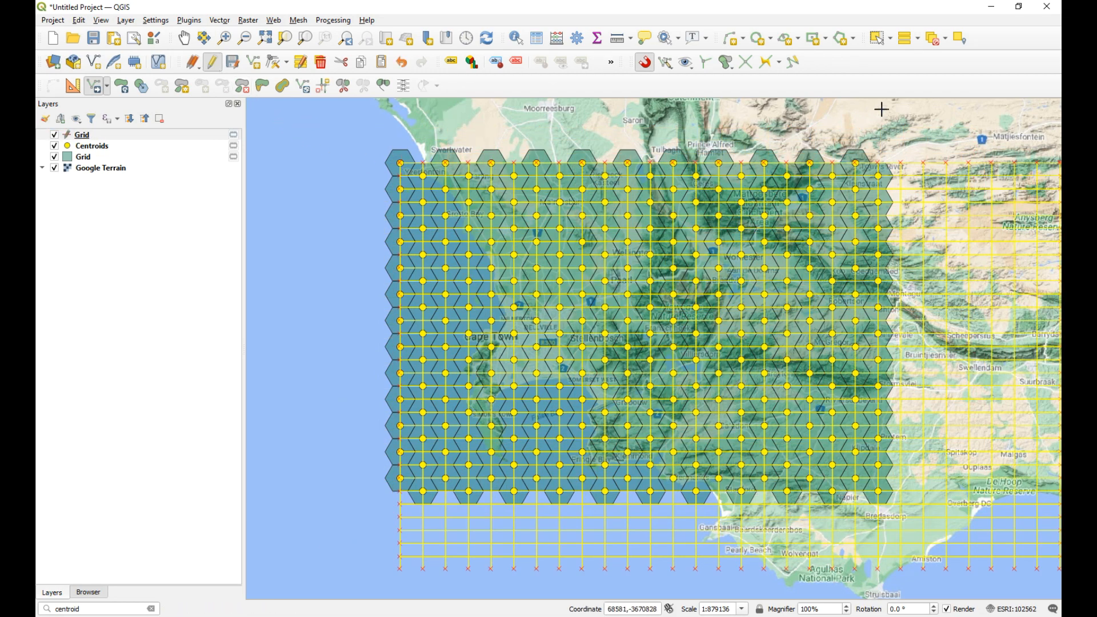
# Step: Deselect all features, stop editing the line Grid layer and save its changes
pyautogui.click(936, 38)
pyautogui.click(212, 62)
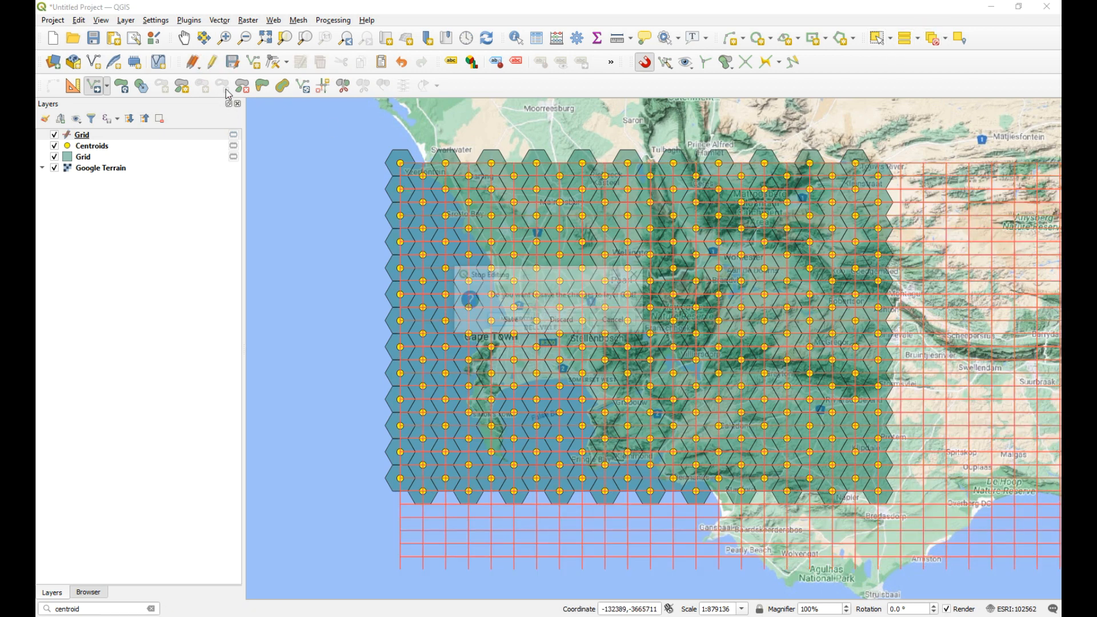
pyautogui.click(508, 320)
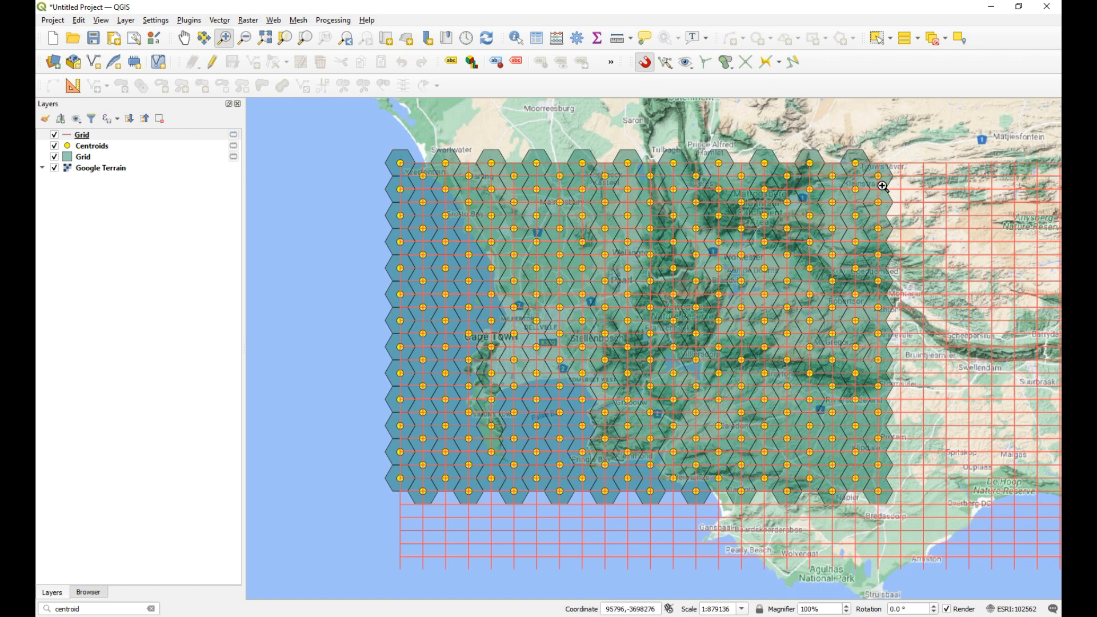
# Step: Examine how closely the line intersections match the centroids at the grid's upper-right corner and across the whole hexagon grid
pyautogui.moveTo(870, 174); pyautogui.dragTo(900, 196)
pyautogui.moveTo(516, 206); pyautogui.dragTo(689, 369)
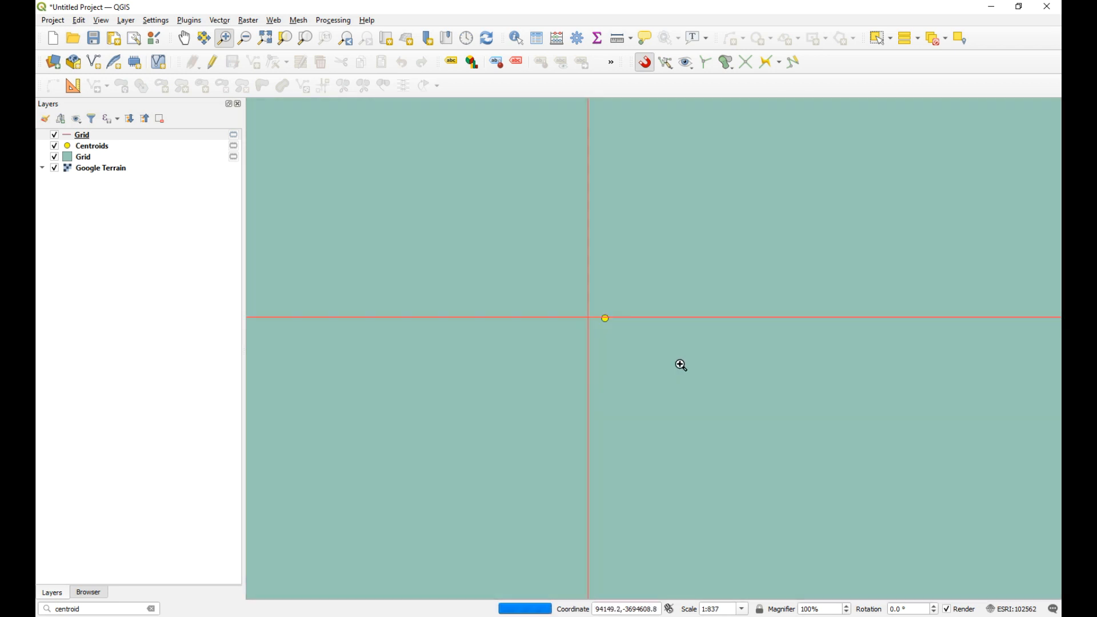
pyautogui.scroll(-4, 642, 303)
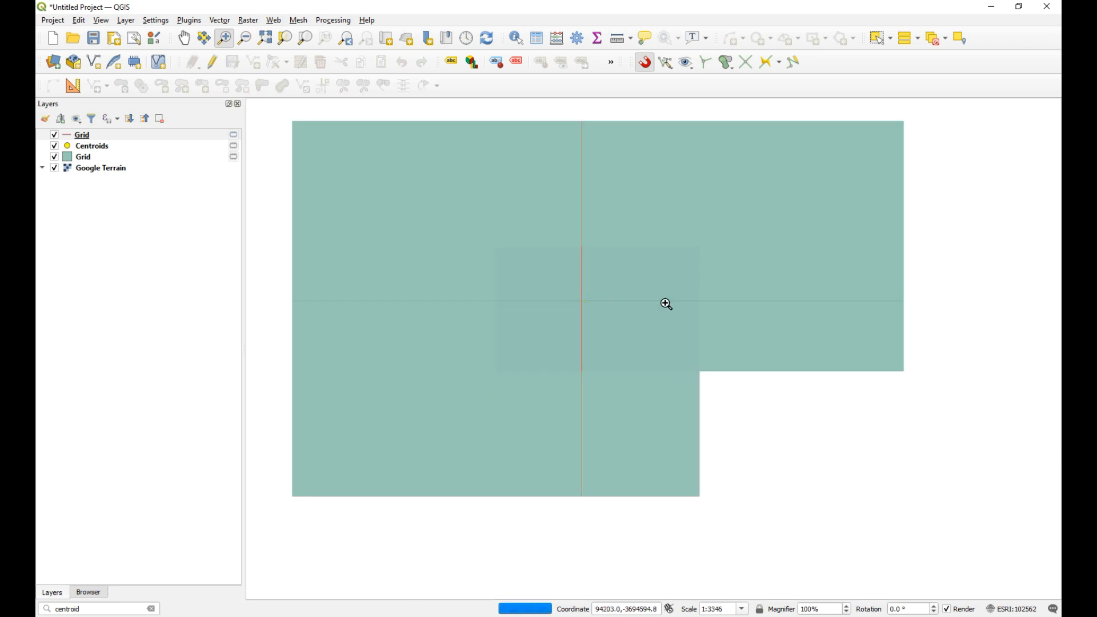
pyautogui.scroll(-5, 766, 316)
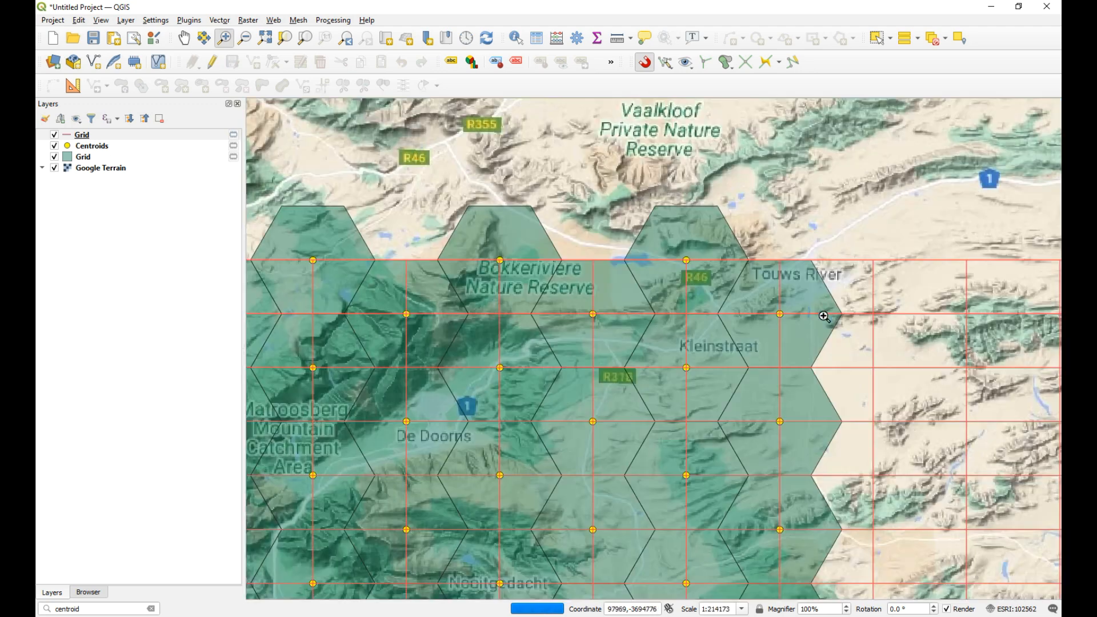
pyautogui.scroll(-2, 815, 209)
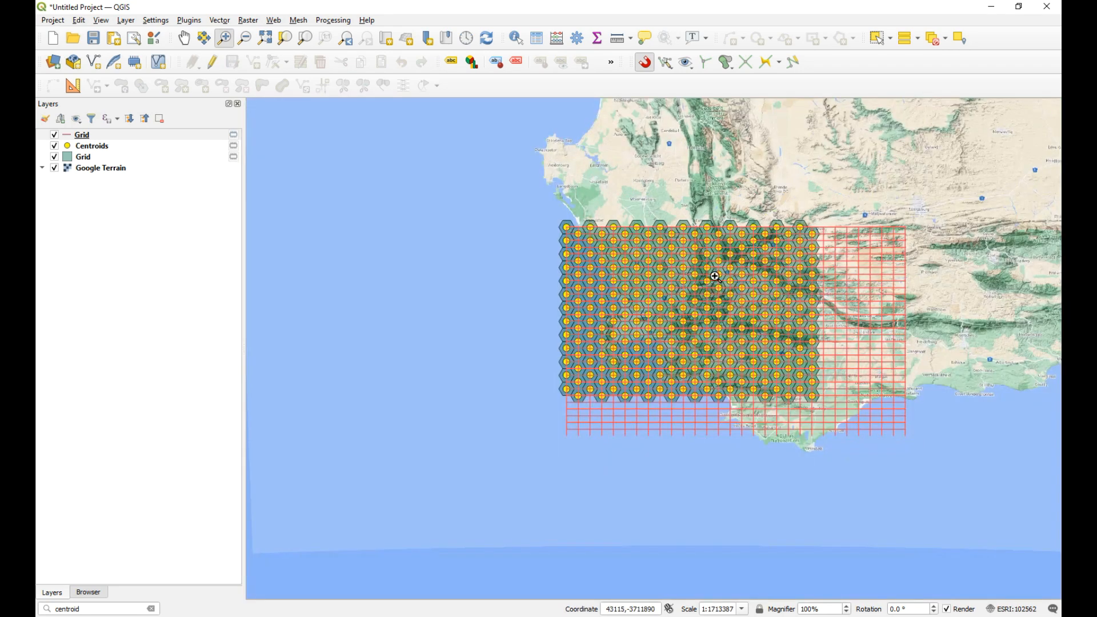
pyautogui.click(224, 38)
pyautogui.moveTo(543, 200); pyautogui.dragTo(845, 441)
pyautogui.moveTo(356, 136); pyautogui.dragTo(967, 547)
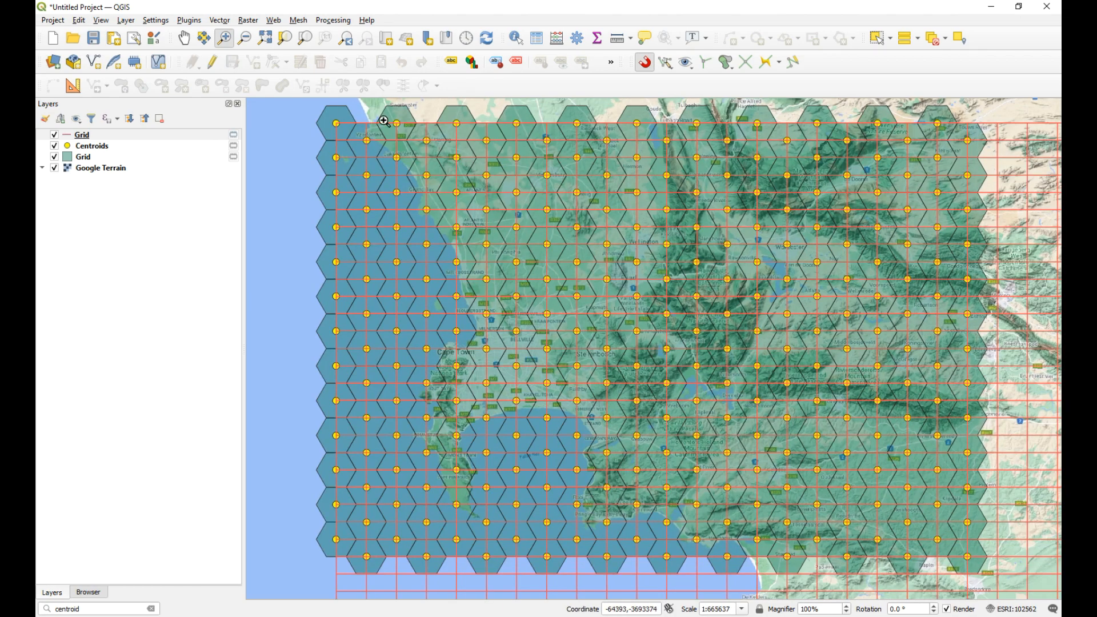